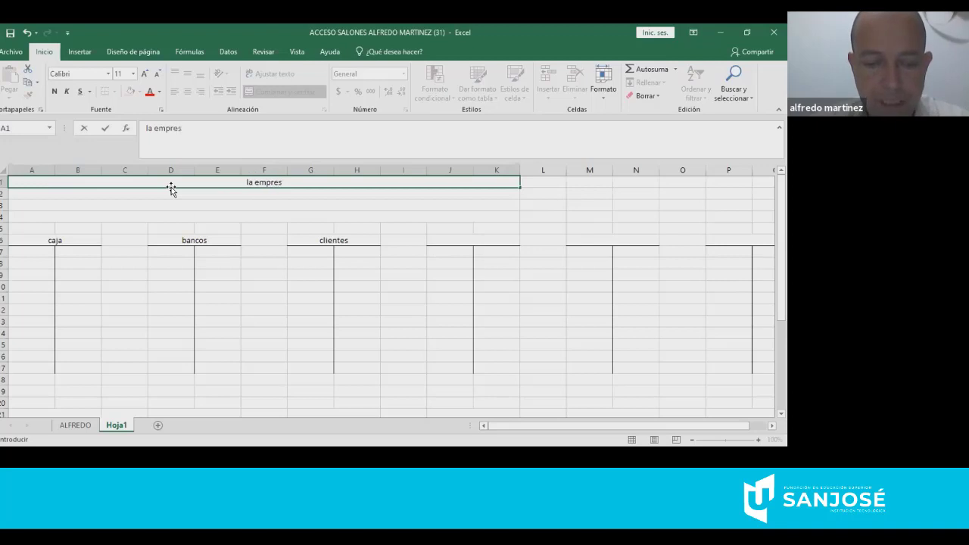
pyautogui.write('realiza')
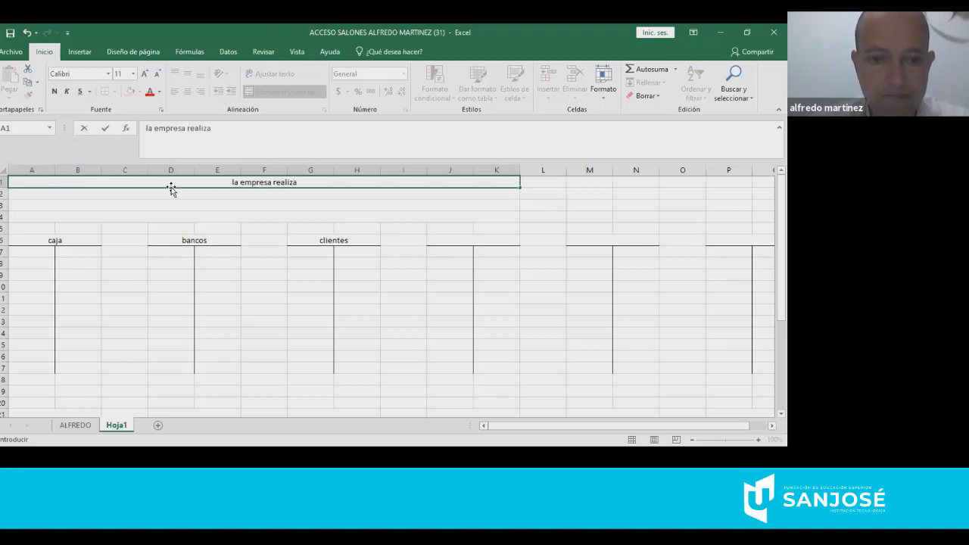
pyautogui.press('BackSpace')
pyautogui.press('BackSpace')
pyautogui.press('BackSpace')
pyautogui.press('BackSpace')
pyautogui.press('BackSpace')
pyautogui.press('BackSpace')
pyautogui.press('BackSpace')
pyautogui.press('BackSpace')
pyautogui.press('BackSpace')
pyautogui.press('BackSpace')
pyautogui.press('BackSpace')
pyautogui.press('BackSpace')
pyautogui.press('BackSpace')
pyautogui.press('BackSpace')
pyautogui.press('BackSpace')
pyautogui.press('BackSpace')
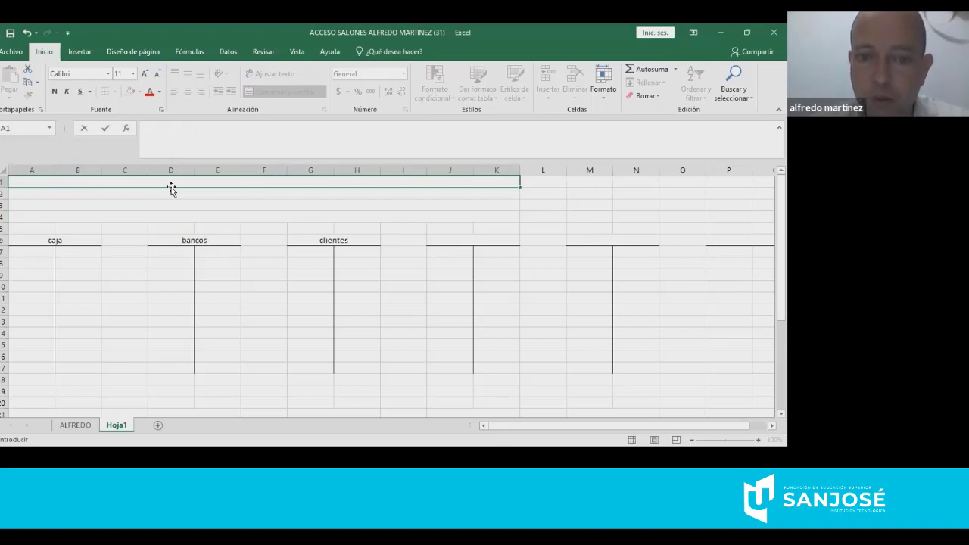
# - Enter "se constituye una empresa con los siguientes aportes aportaron todos los socios 100.000.000 efectivo y un local varolarado en 100.000.000" in merged cell A1
pyautogui.write('se c')
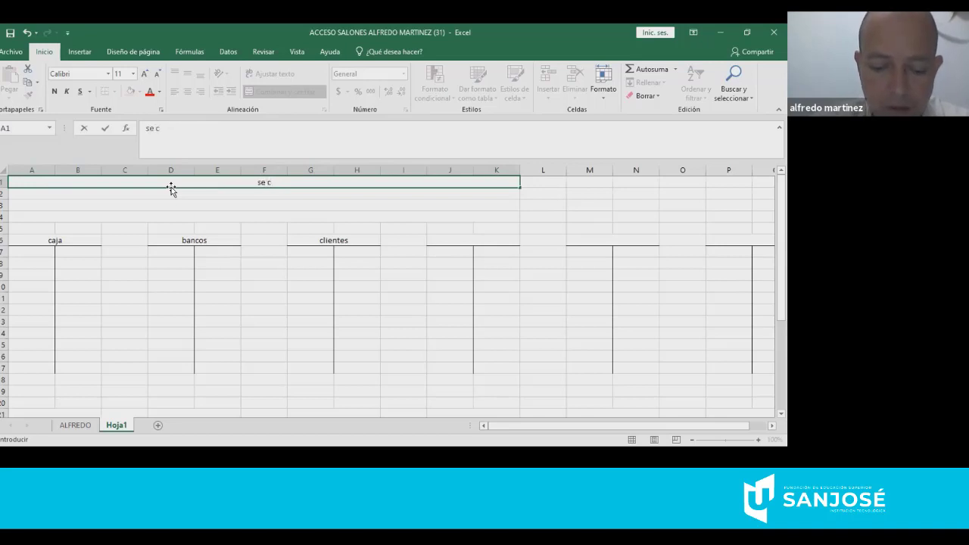
pyautogui.write('onstituye una empresa con los siguie')
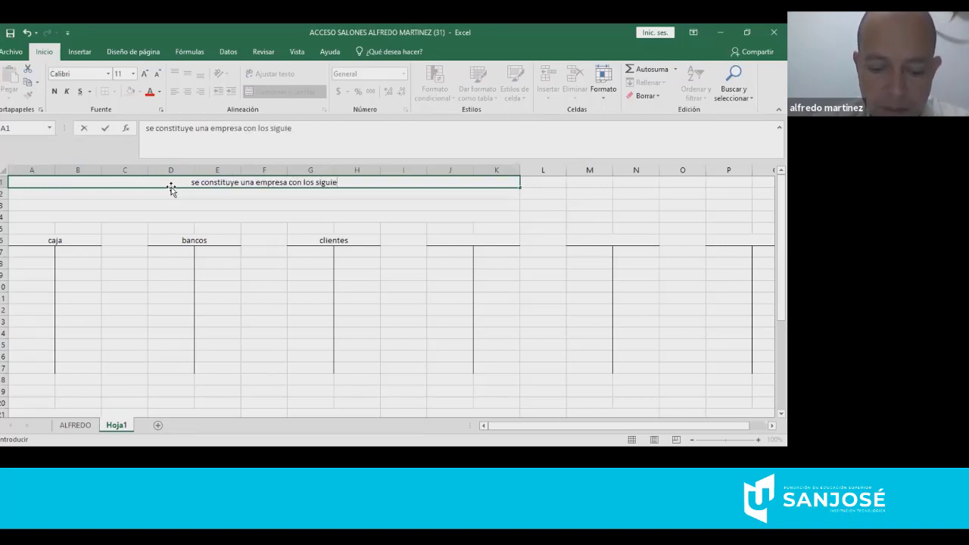
pyautogui.write('ntes aportes')
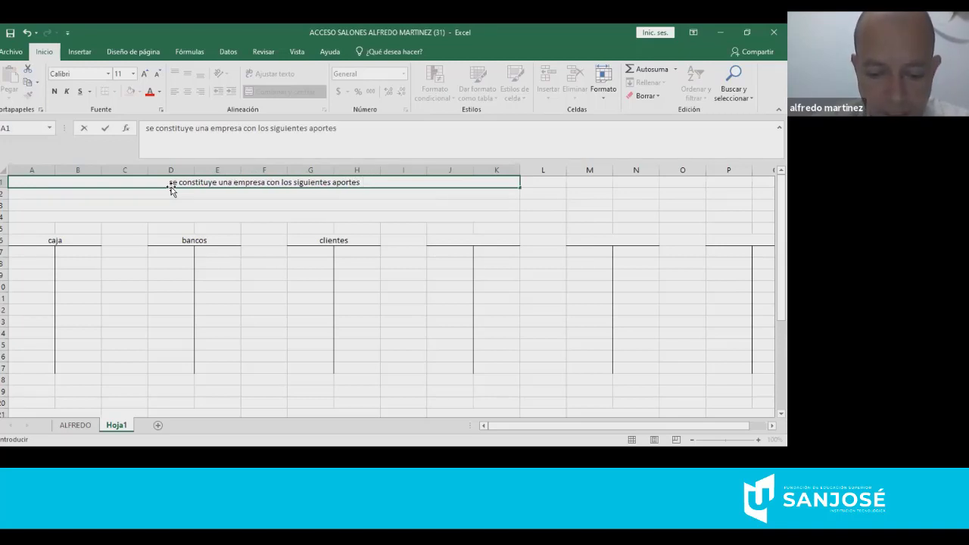
pyautogui.write('aport')
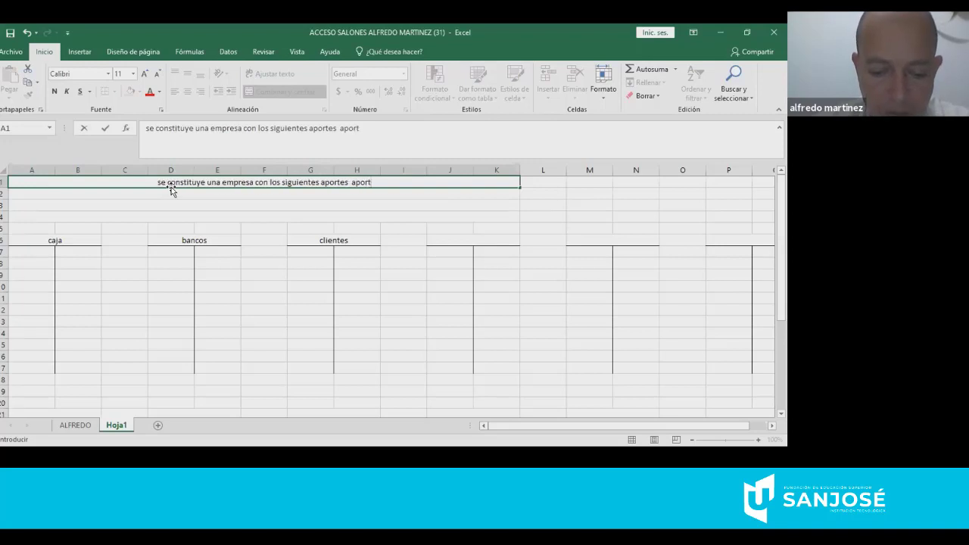
pyautogui.write('aron todos')
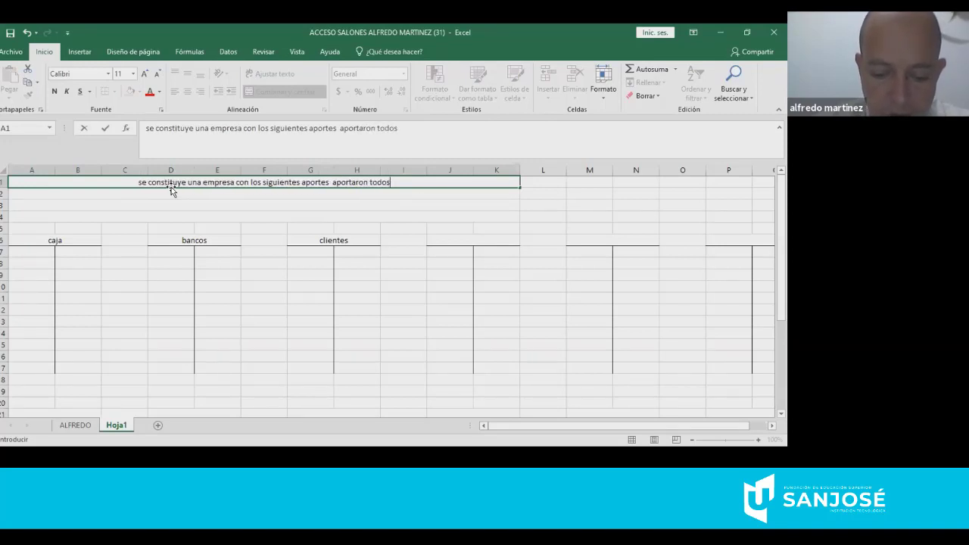
pyautogui.write(' los sicon')
pyautogui.press('BackSpace')
pyautogui.press('BackSpace')
pyautogui.press('BackSpace')
pyautogui.press('BackSpace')
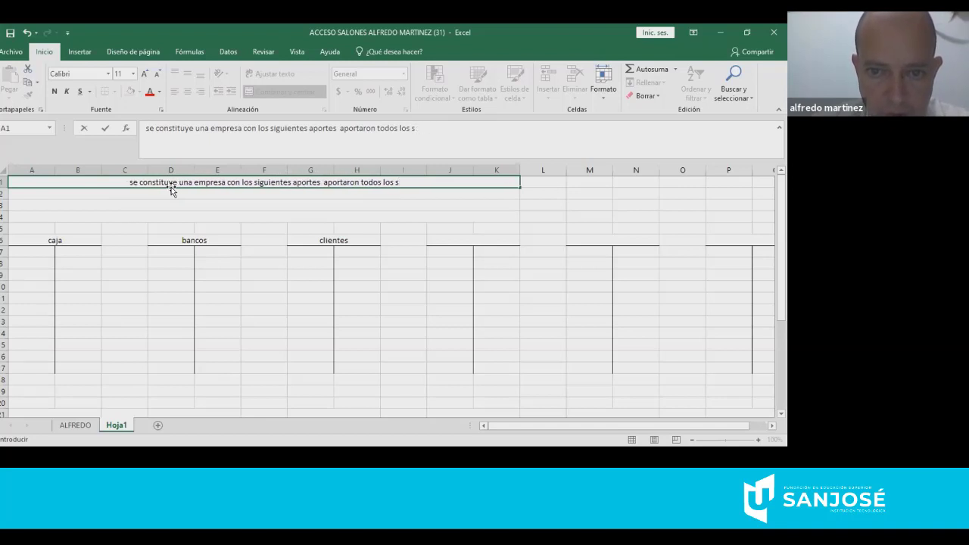
pyautogui.write('ocios 100.')
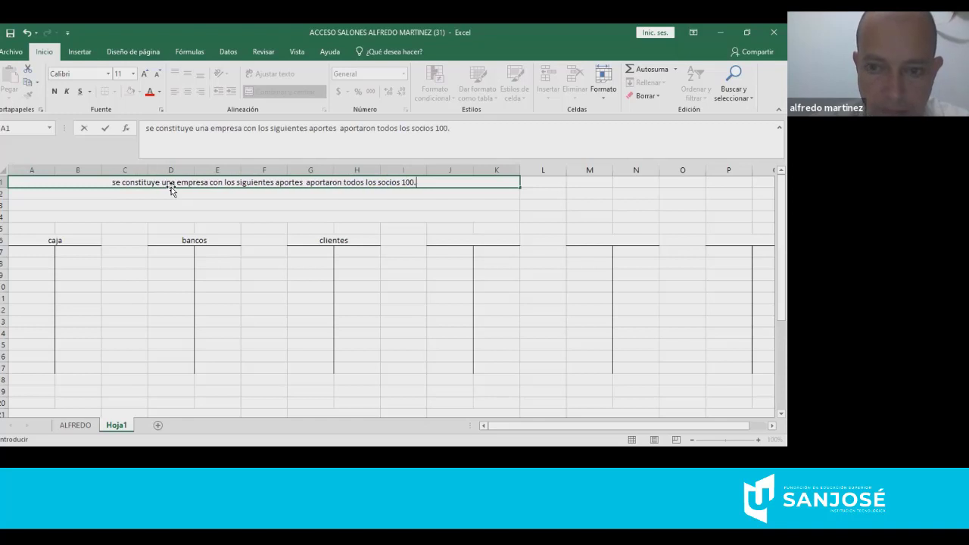
pyautogui.write('000')
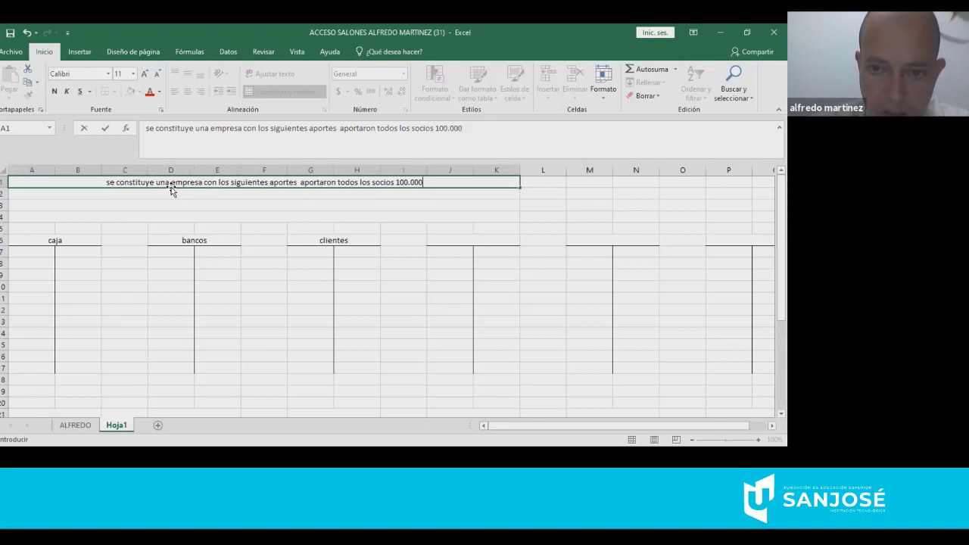
pyautogui.write('.000 efe')
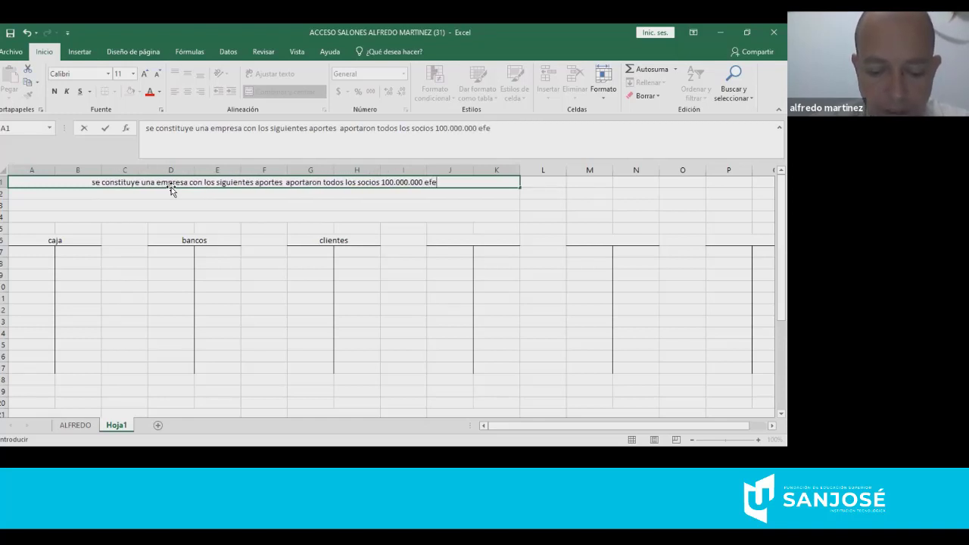
pyautogui.write('ctivpo')
pyautogui.press('BackSpace')
pyautogui.press('BackSpace')
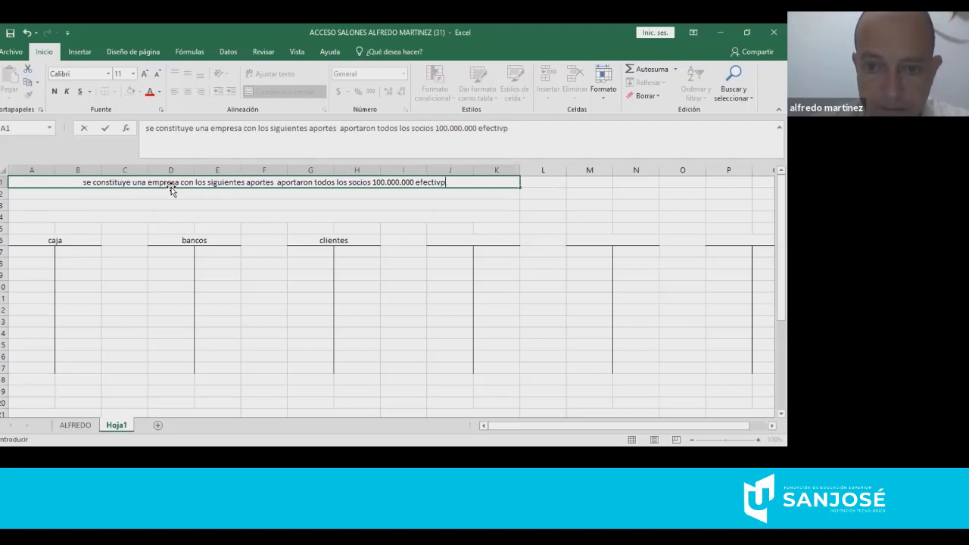
pyautogui.write('o y u')
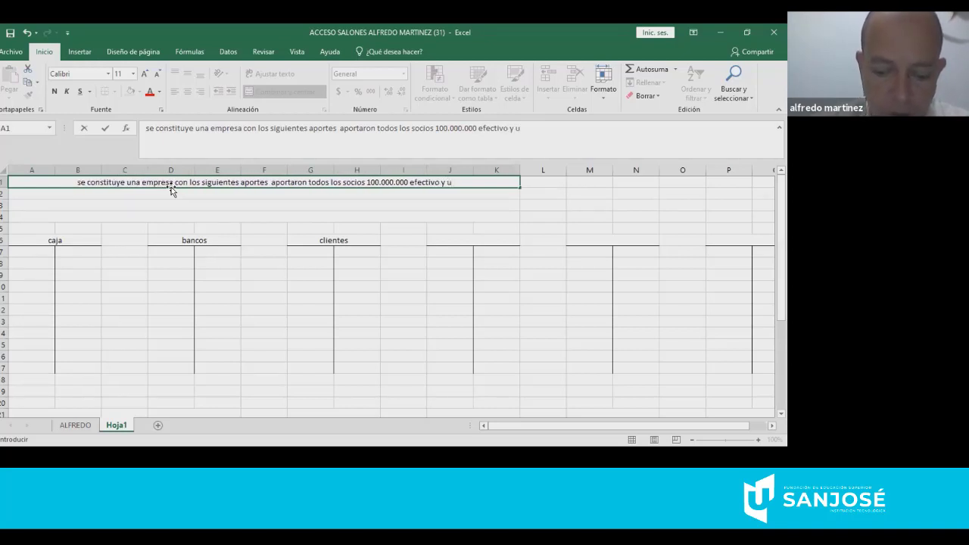
pyautogui.write('n local ')
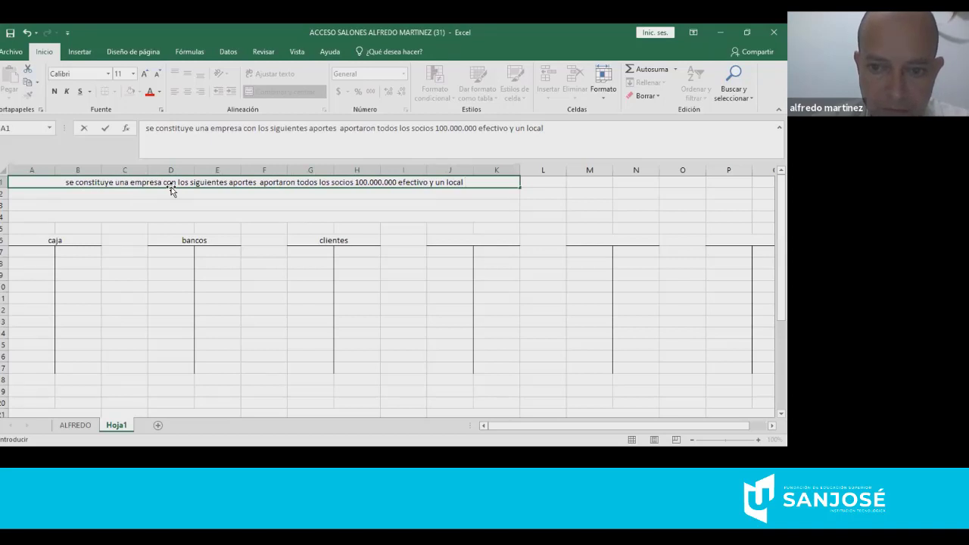
pyautogui.write('varolardo')
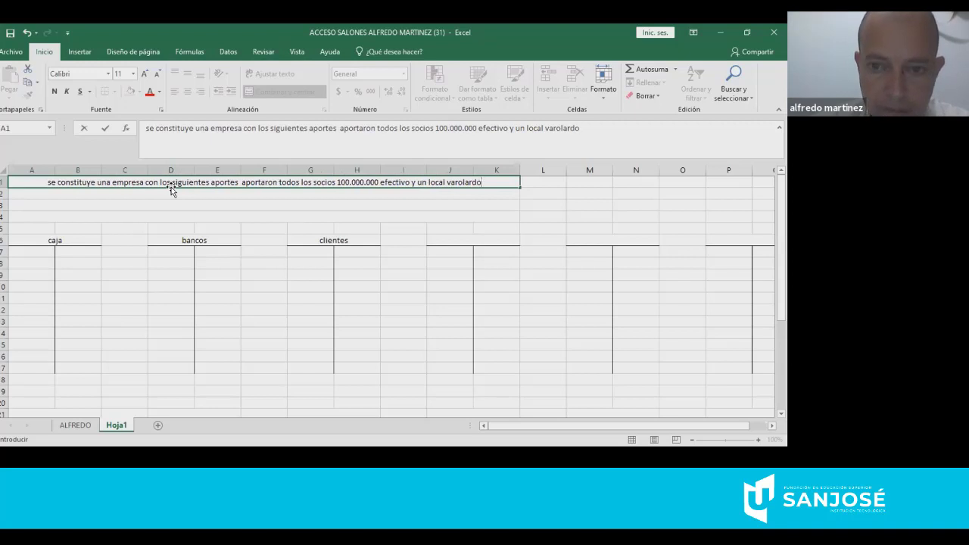
pyautogui.press('BackSpace')
pyautogui.write('ado en ')
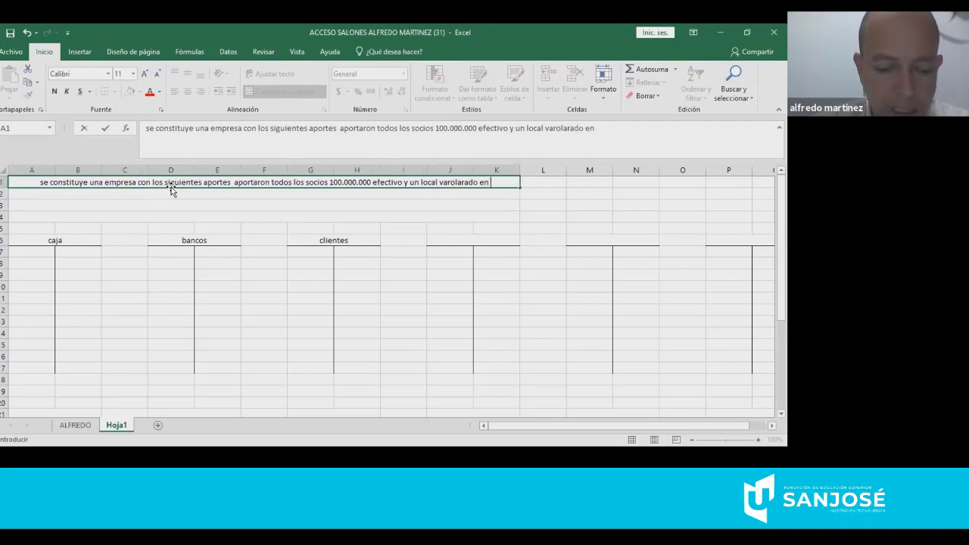
pyautogui.write('100.')
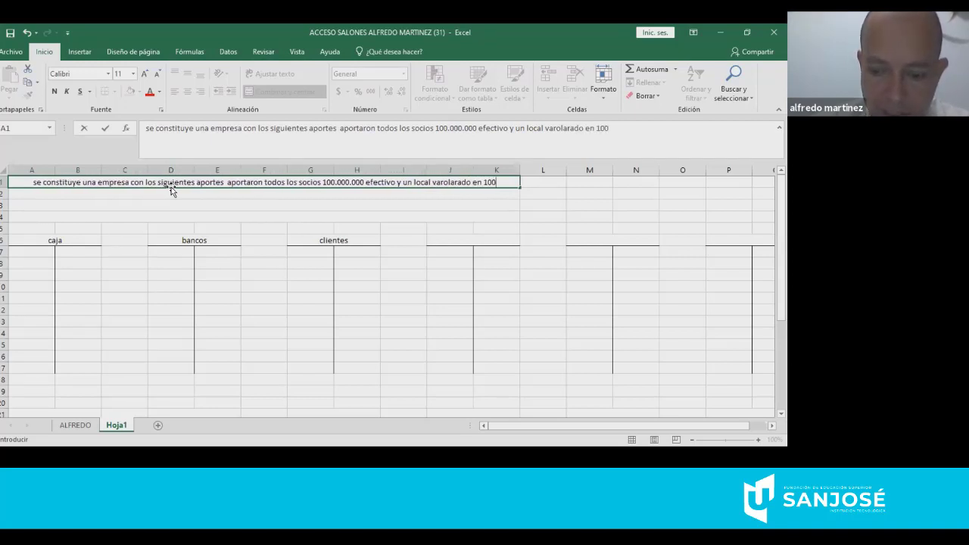
pyautogui.write('000.000')
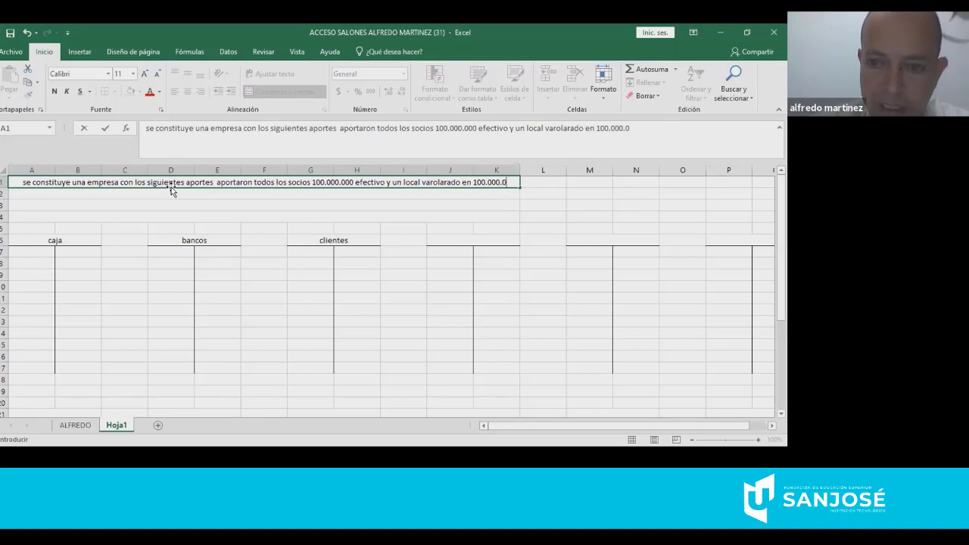
pyautogui.press('Return')
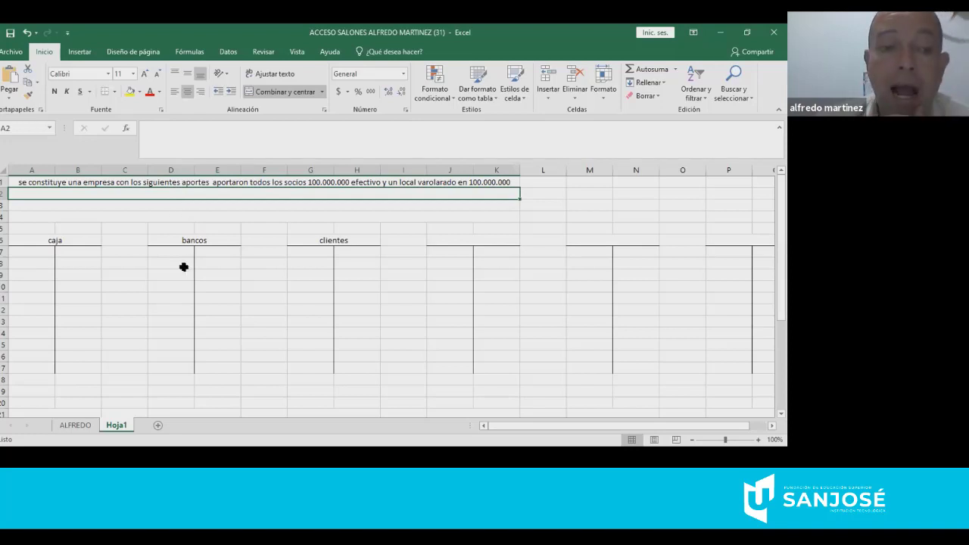
# - Record 100000000 on the debit side of the caja T-account, in cell A7
pyautogui.scroll(-1, 22, 250)
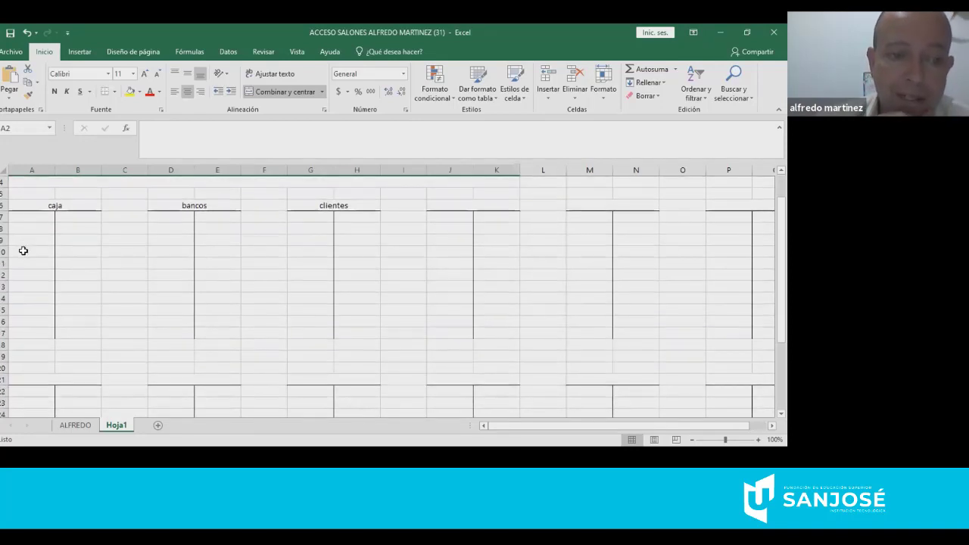
pyautogui.click(27, 213)
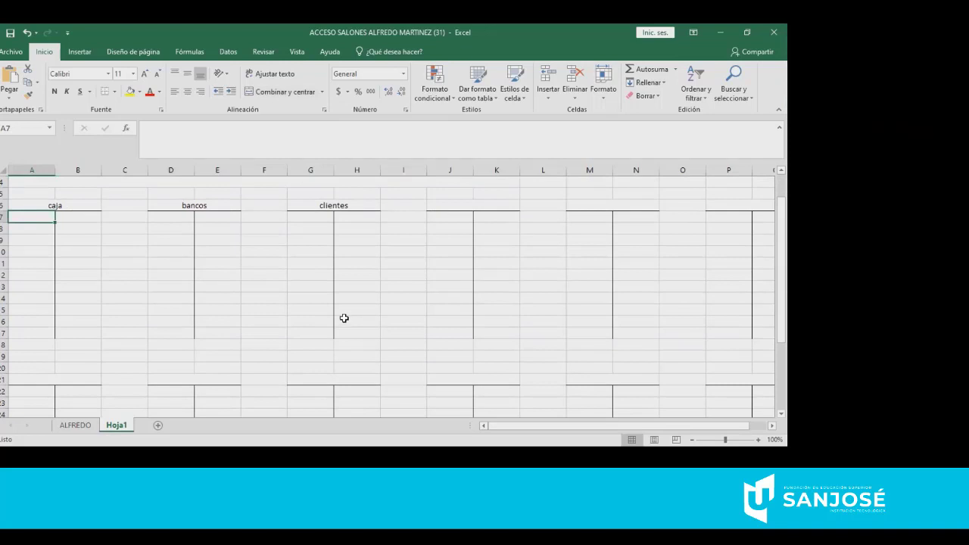
pyautogui.write('10000')
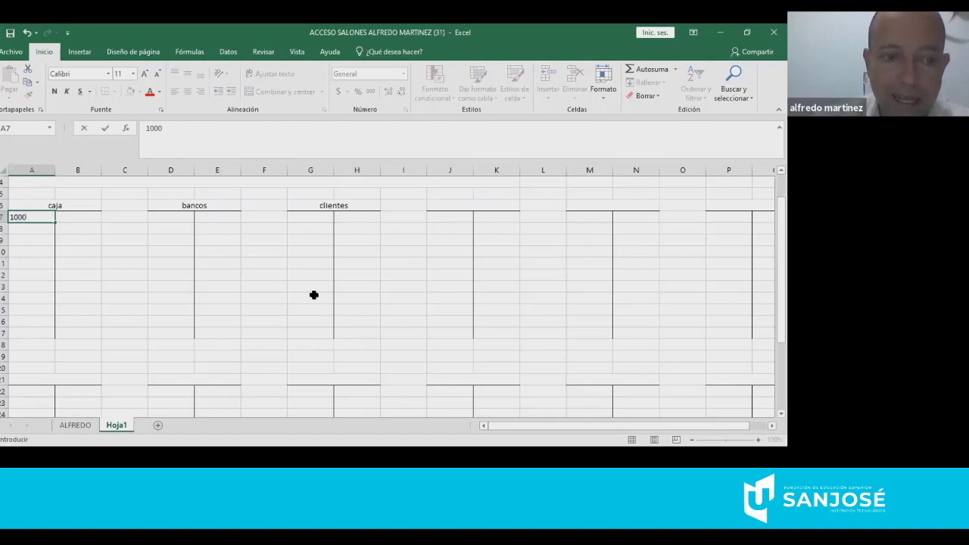
pyautogui.write('0000')
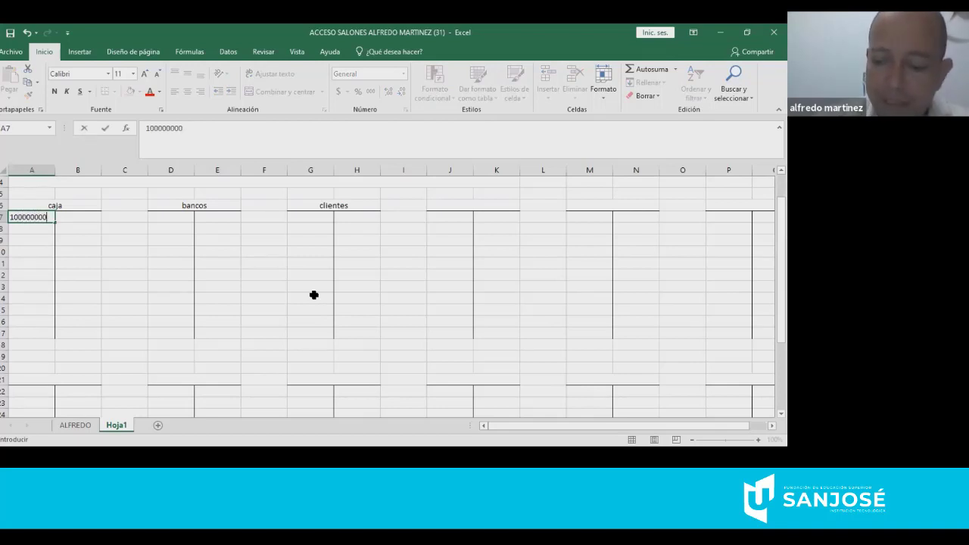
pyautogui.press('Return')
# - Format columns A through Q with the custom number format #.##0
pyautogui.click(32, 170)
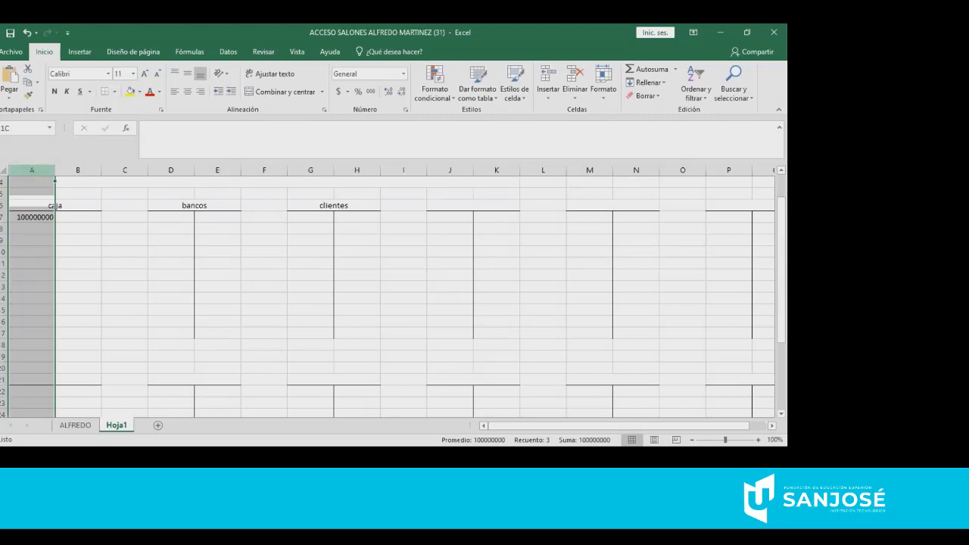
pyautogui.rightClick(438, 174)
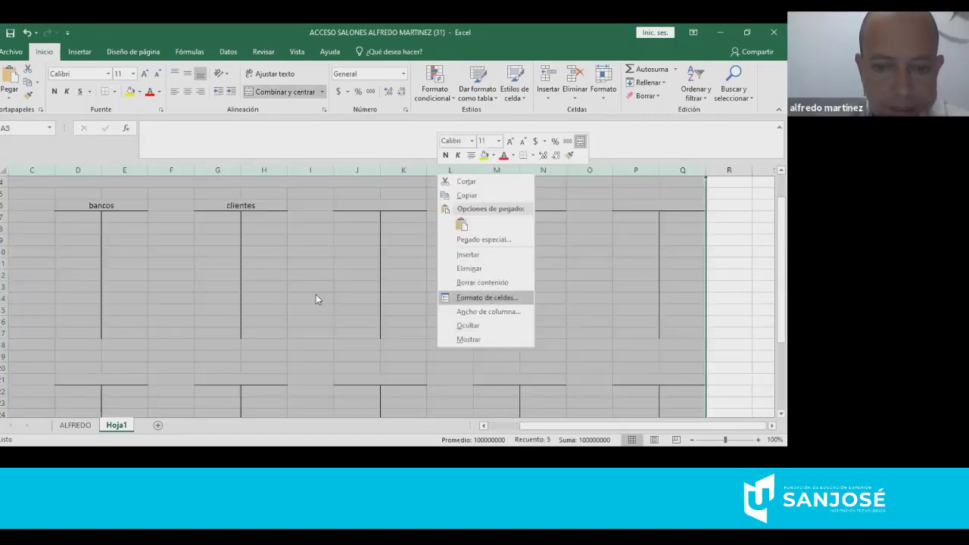
pyautogui.click(493, 303)
pyautogui.click(442, 280)
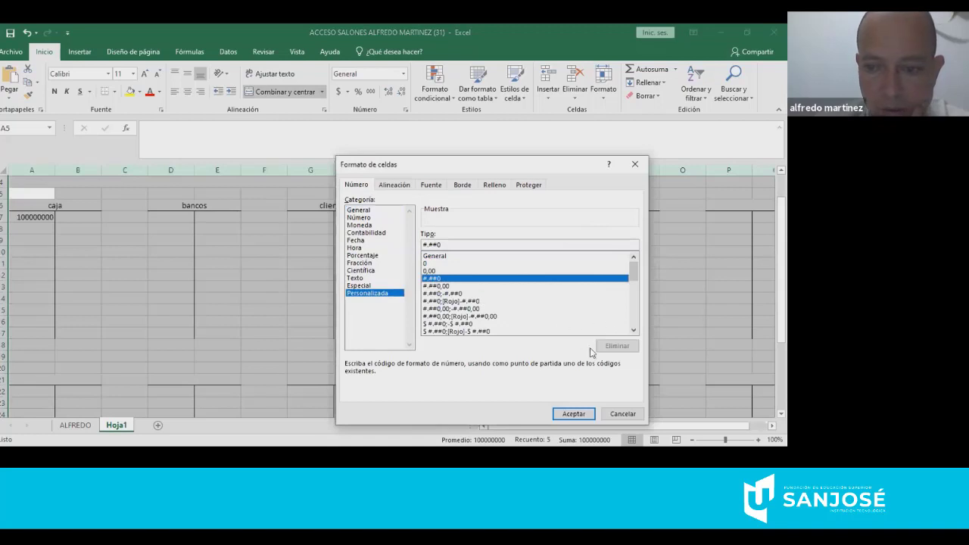
pyautogui.click(574, 414)
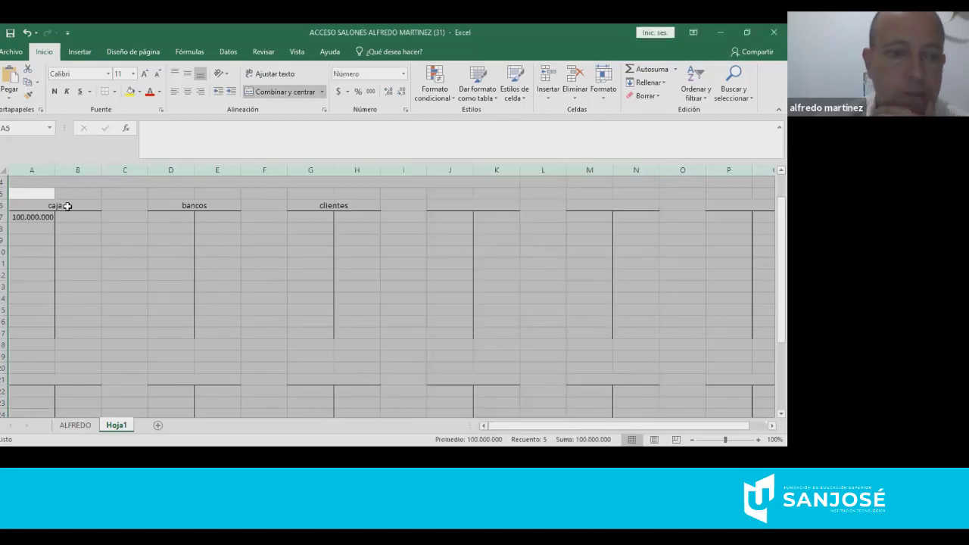
pyautogui.click(78, 240)
# - Add the account class number 1 before the caja heading in row 6, so it reads "1 caja"
pyautogui.scroll(1, 117, 219)
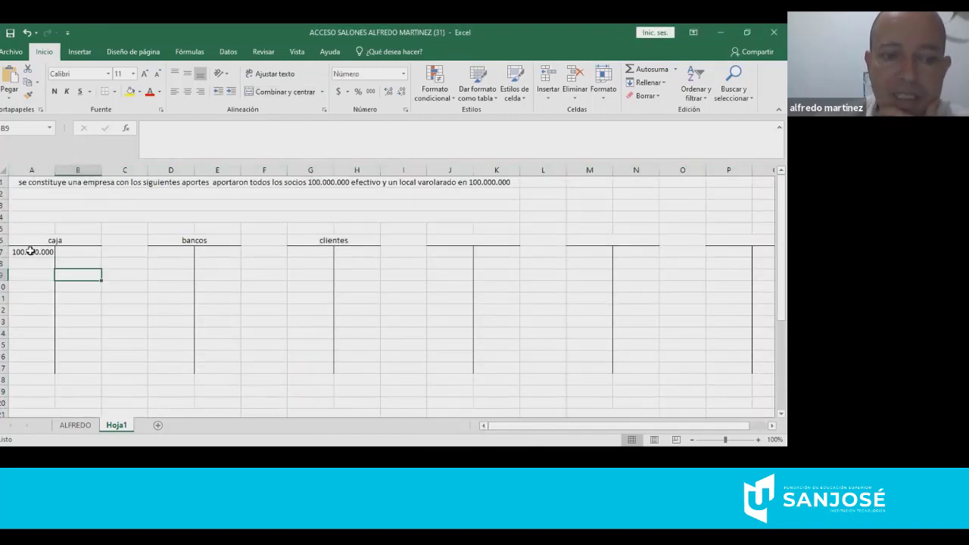
pyautogui.click(35, 253)
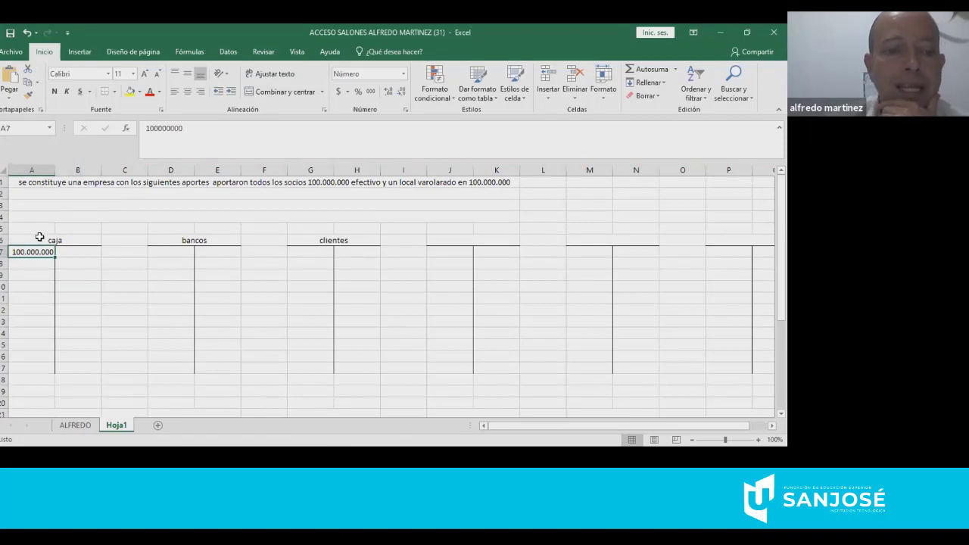
pyautogui.doubleClick(43, 239)
pyautogui.write('1')
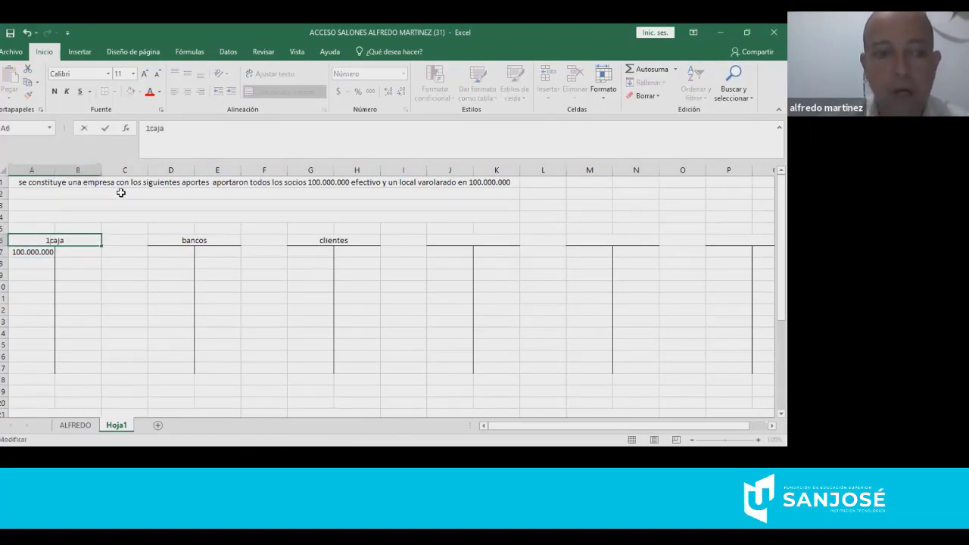
pyautogui.press('Return')
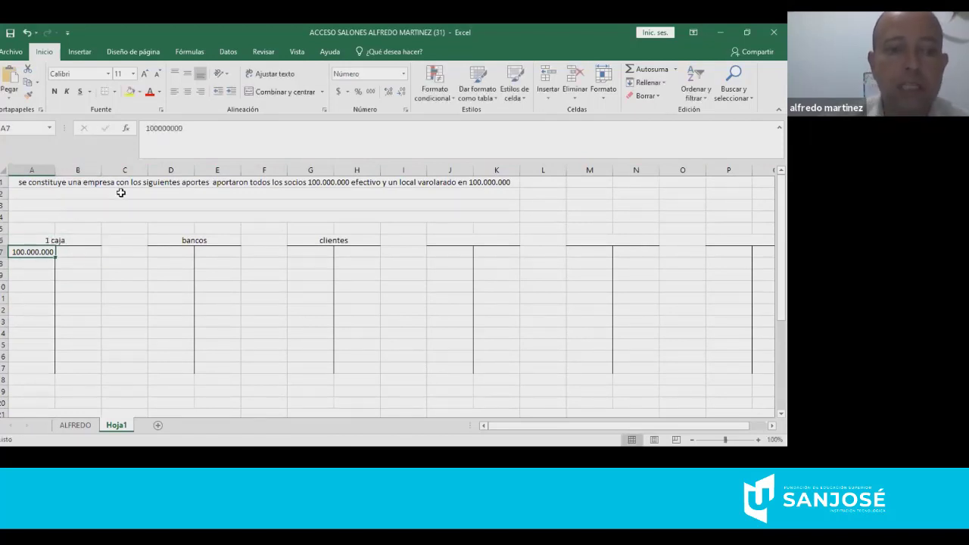
pyautogui.moveTo(27, 265); pyautogui.dragTo(16, 372)
pyautogui.moveTo(66, 253)
pyautogui.mouseDown()
pyautogui.moveTo(69, 371)
pyautogui.moveTo(66, 265)
pyautogui.mouseUp()
pyautogui.click(17, 250)
# - Title the T-account in row 21, columns A and B, "3 aportes sociales"
pyautogui.scroll(-2, 175, 240)
pyautogui.scroll(1, 175, 240)
pyautogui.click(59, 378)
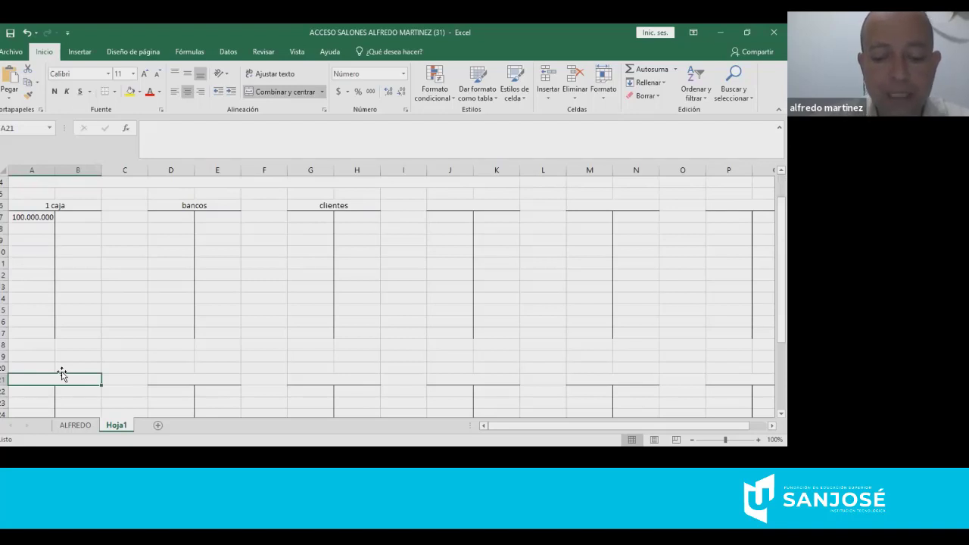
pyautogui.write('aportes sociua')
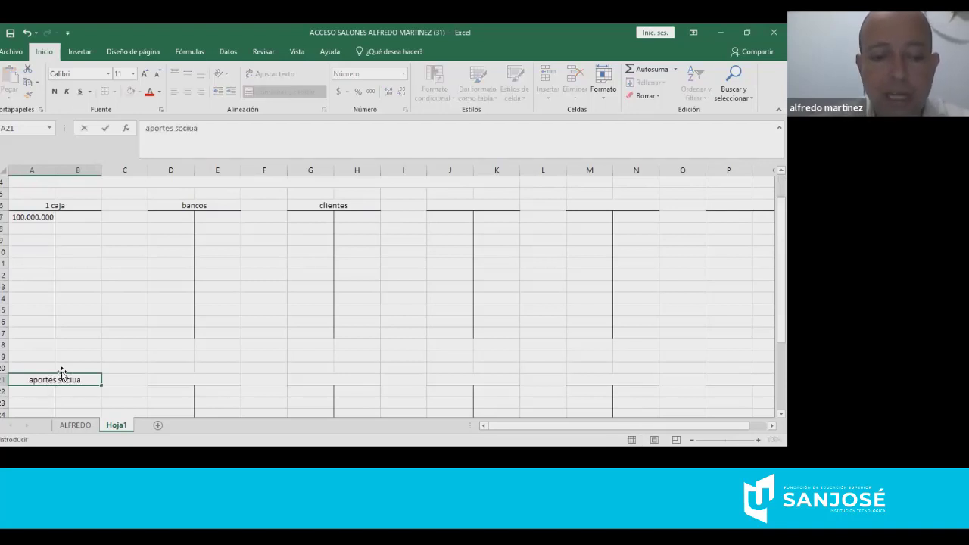
pyautogui.press('BackSpace')
pyautogui.press('BackSpace')
pyautogui.press('BackSpace')
pyautogui.write('iales')
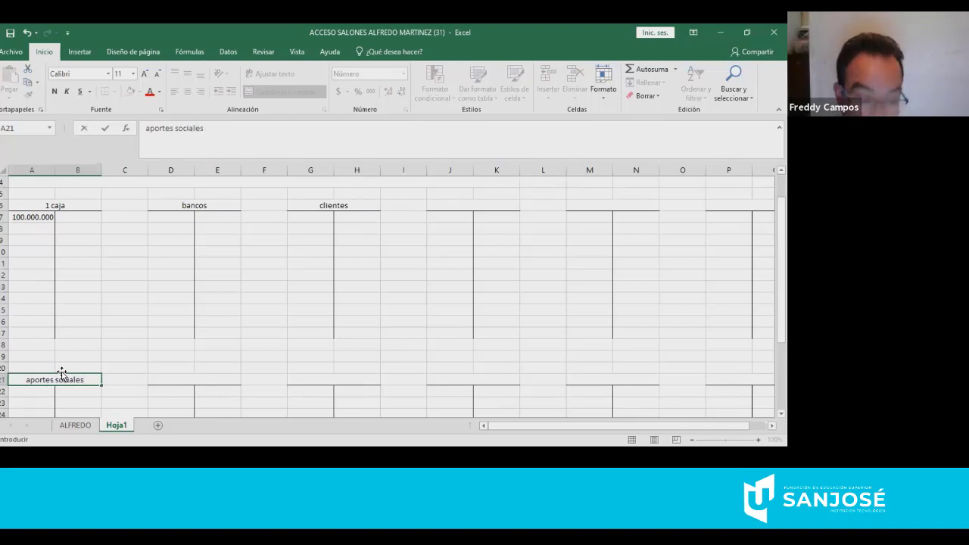
pyautogui.click(25, 378)
pyautogui.write('3')
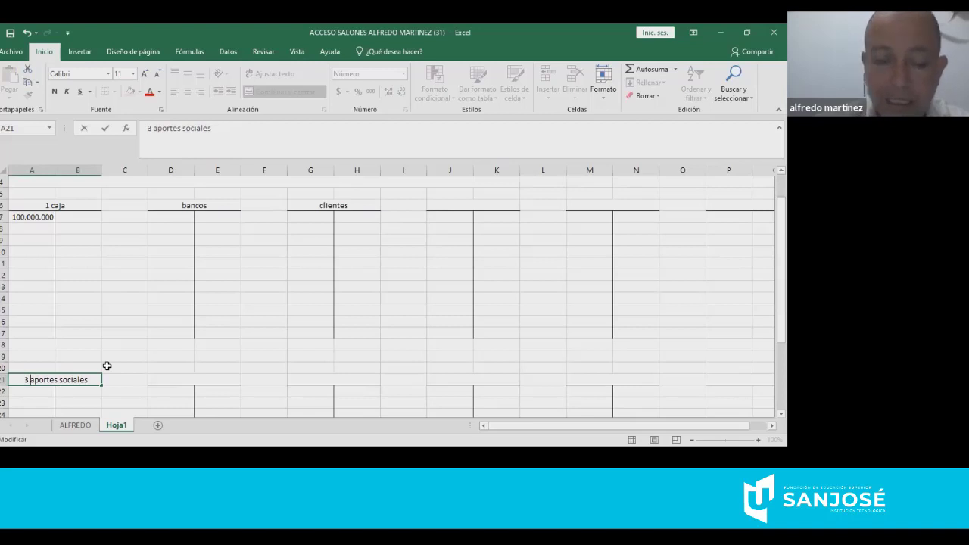
pyautogui.press('Return')
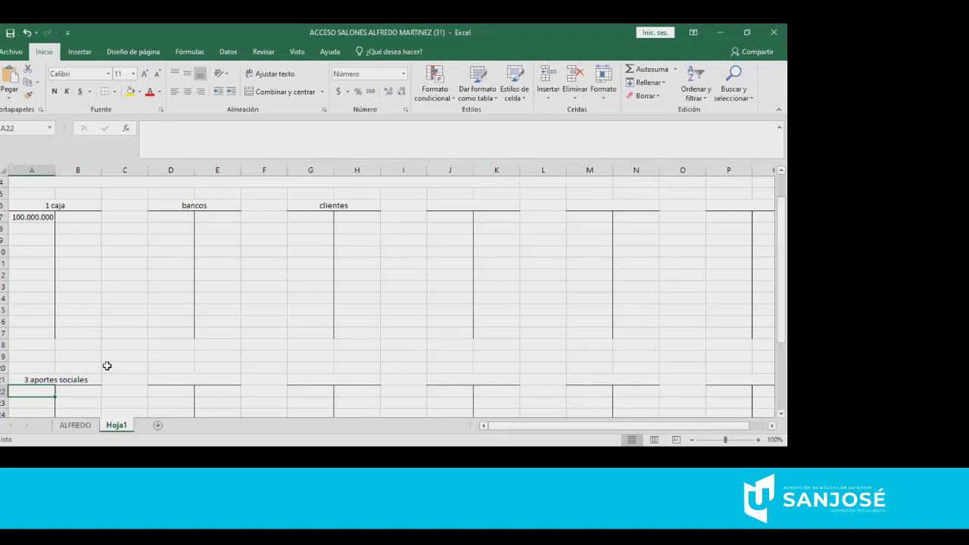
# - Record the cash contribution on the credit side of aportes sociales, in B22, with a formula referencing caja cell A7
pyautogui.press('Right')
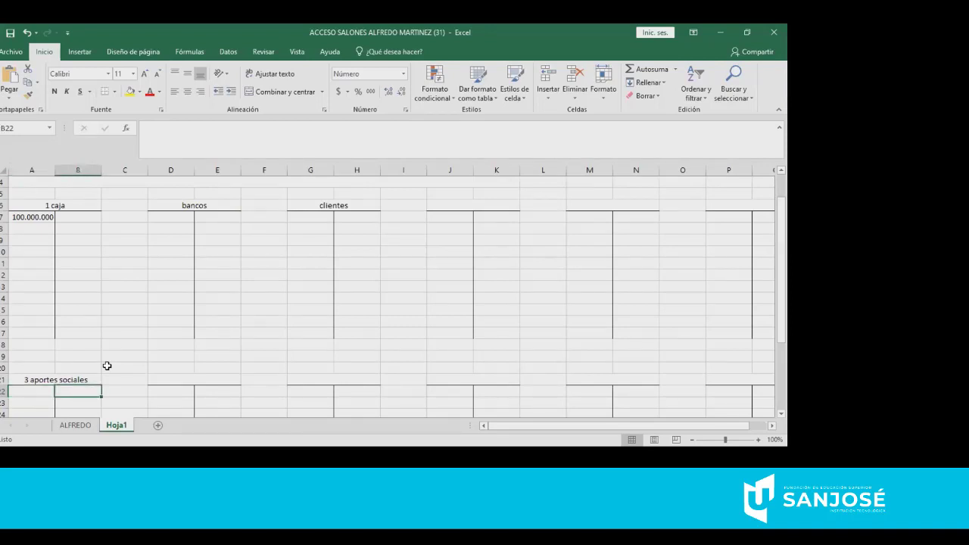
pyautogui.write('+')
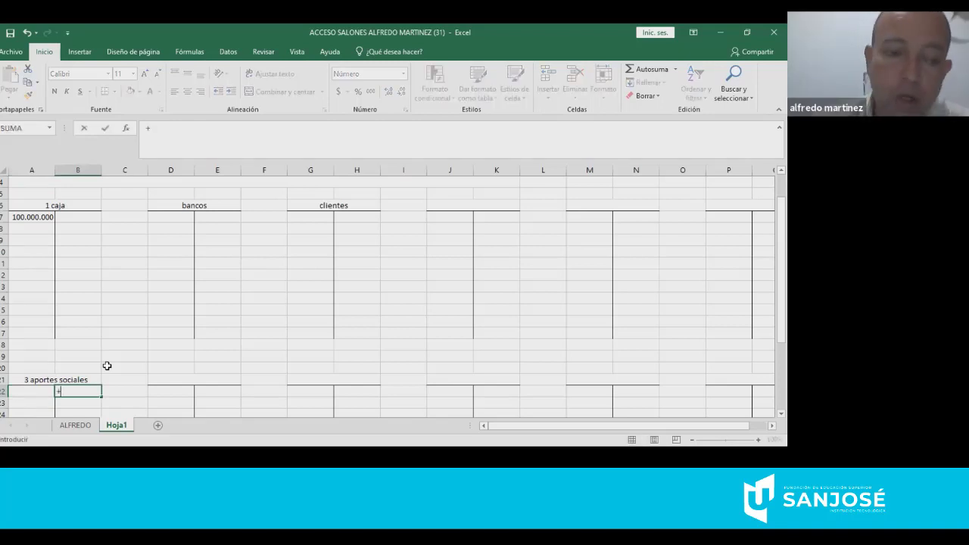
pyautogui.click(16, 217)
pyautogui.press('Return')
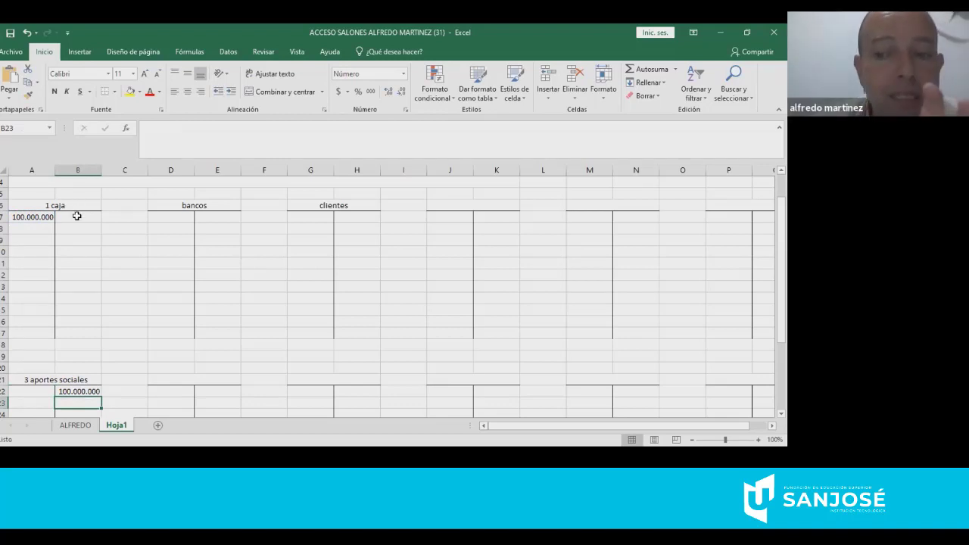
# - Review the part of the A1 statement that describes the contributed local, "un local varolarado en 100.000.000"
pyautogui.scroll(1, 79, 220)
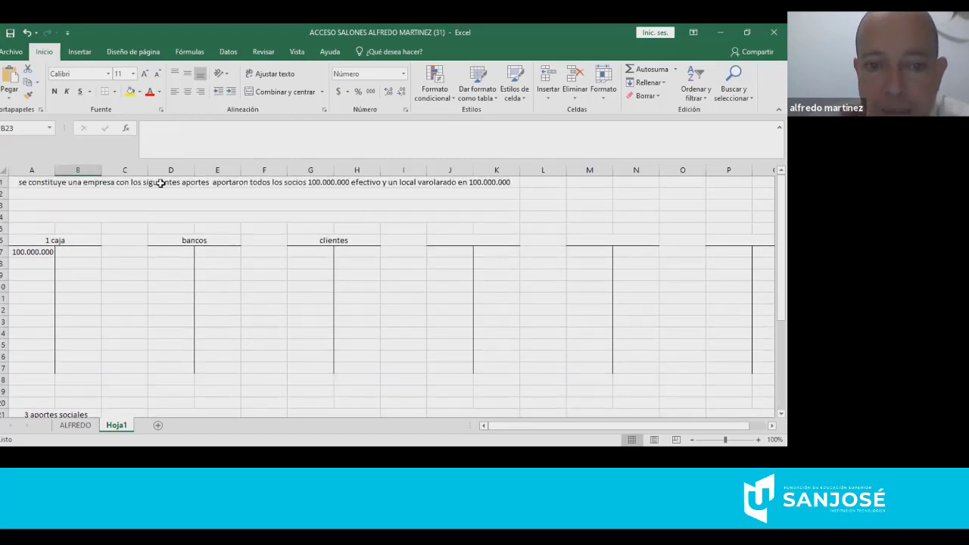
pyautogui.click(159, 184)
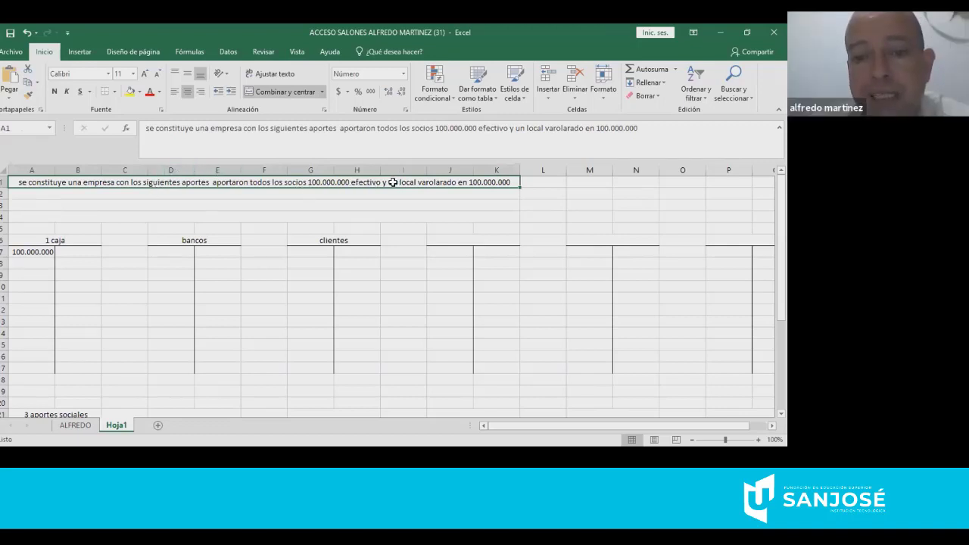
pyautogui.doubleClick(388, 183)
pyautogui.moveTo(388, 183); pyautogui.dragTo(518, 182)
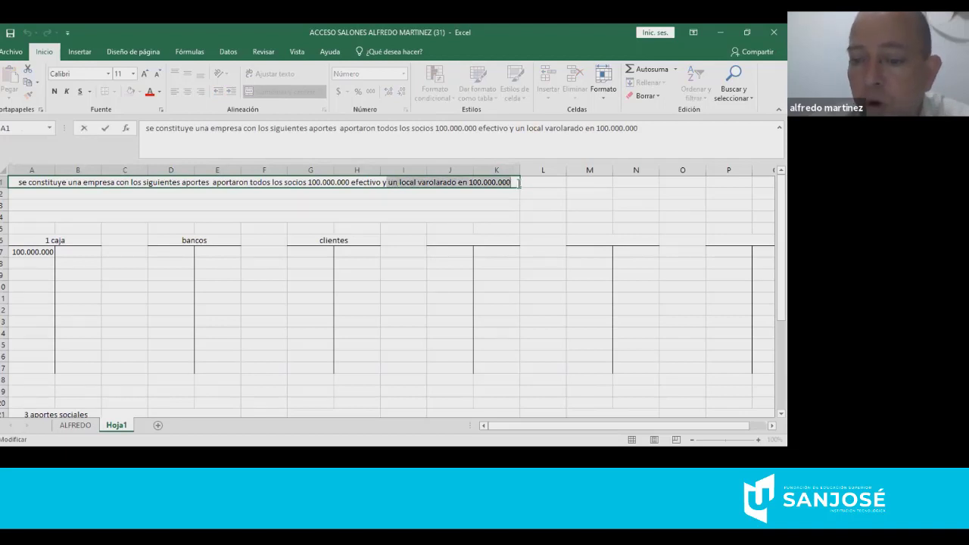
pyautogui.click(487, 200)
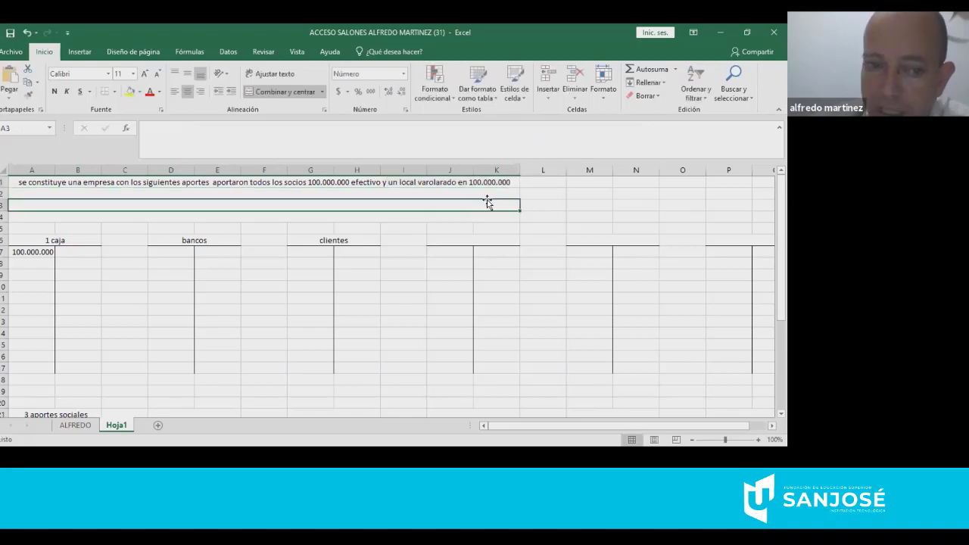
# - Clear the clientes and bancos headings from their T-accounts in row 6
pyautogui.click(331, 239)
pyautogui.press('Delete')
pyautogui.click(227, 236)
pyautogui.press('Delete')
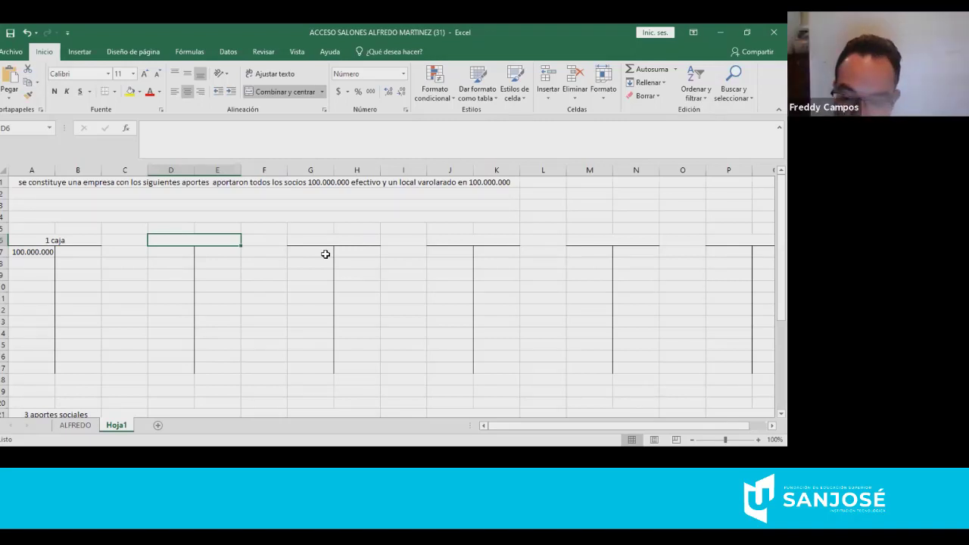
# - Title the second T-account in row 6, merged cell D6, "1 edificaciones"
pyautogui.write('1')
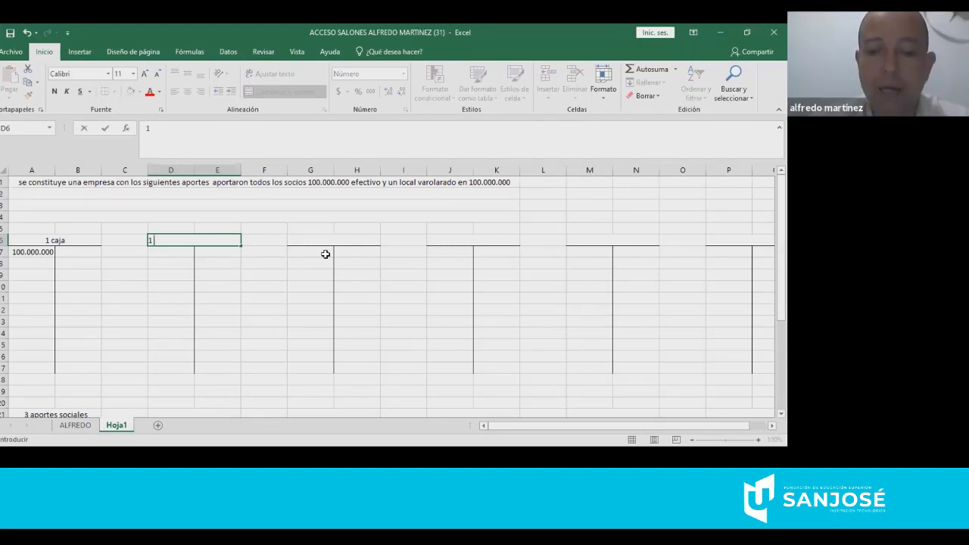
pyautogui.write(' e')
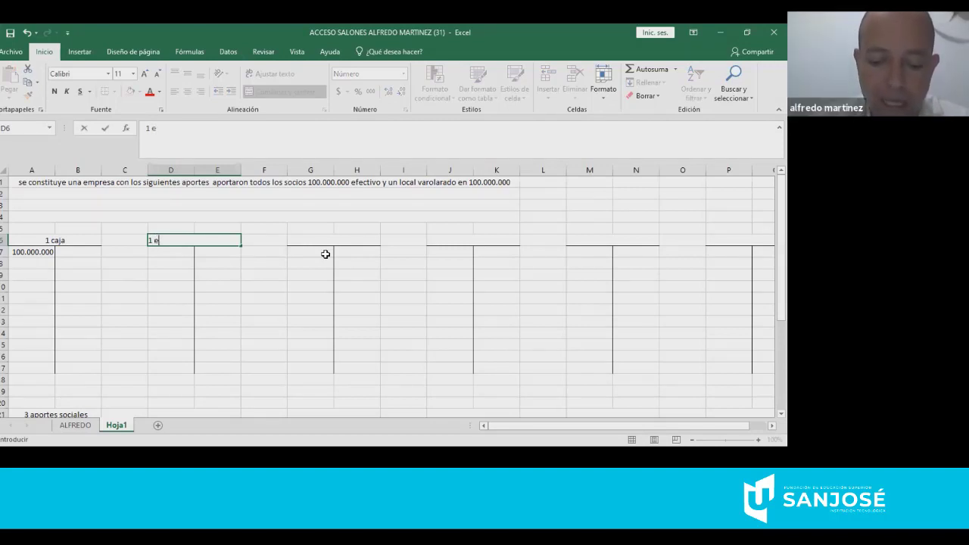
pyautogui.write('dificc')
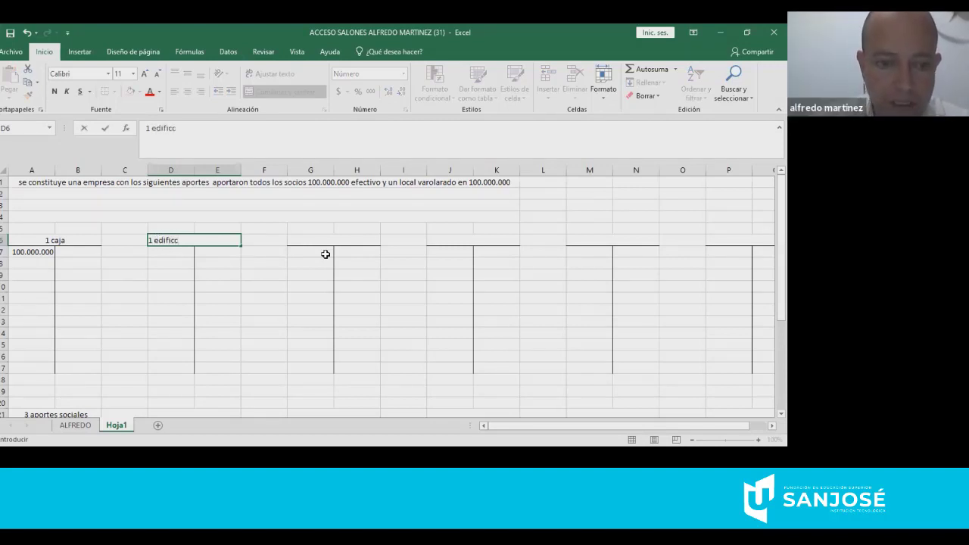
pyautogui.write('aciones')
pyautogui.press('BackSpace')
pyautogui.press('BackSpace')
pyautogui.press('BackSpace')
pyautogui.press('BackSpace')
pyautogui.press('BackSpace')
pyautogui.press('BackSpace')
pyautogui.press('BackSpace')
pyautogui.press('BackSpace')
pyautogui.write('aciones')
pyautogui.press('Return')
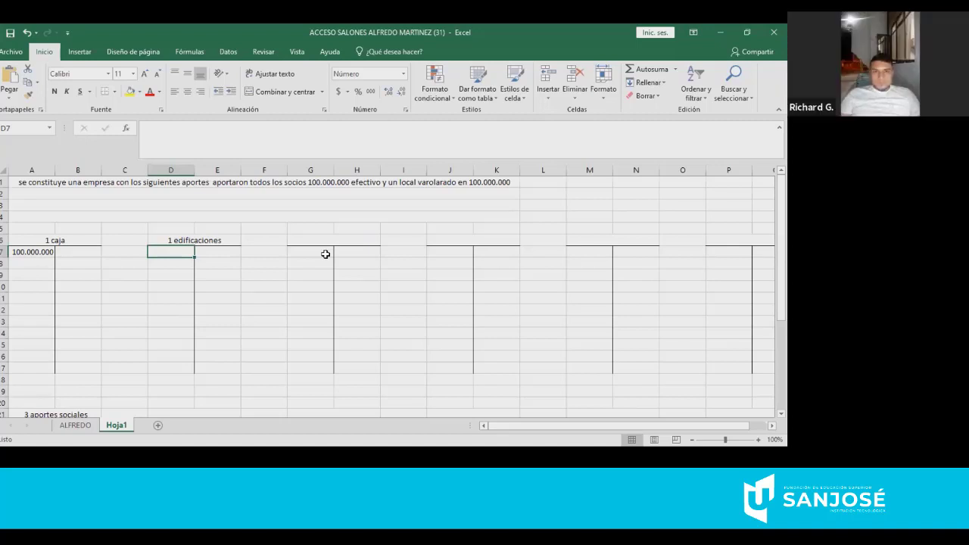
# - Record 100.000.000 on the debit side of the edificaciones T-account, in cell D7
pyautogui.write('10')
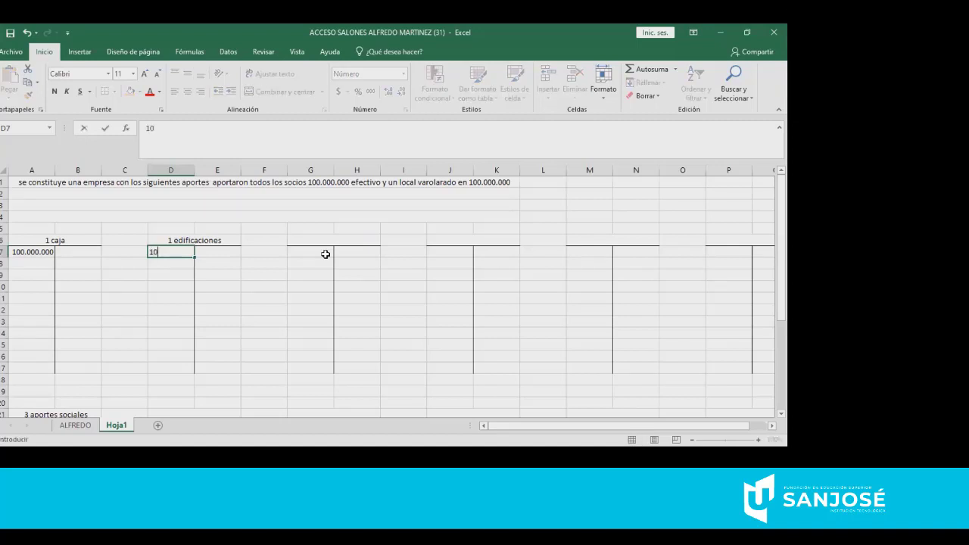
pyautogui.write('0.000.000')
pyautogui.press('Return')
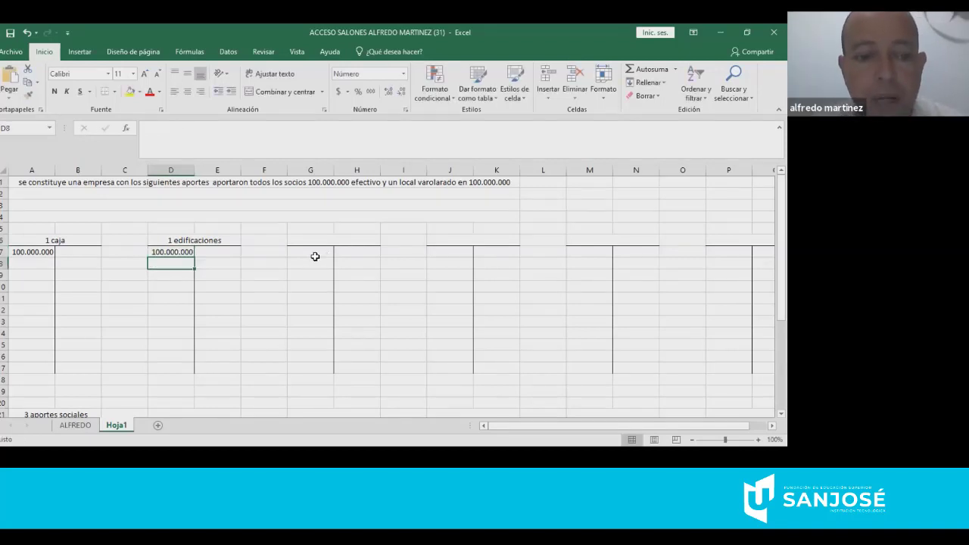
# - Record a second credit of 100.000.000 in the aportes sociales T-account, in cell B23
pyautogui.scroll(-3, 310, 261)
pyautogui.click(81, 333)
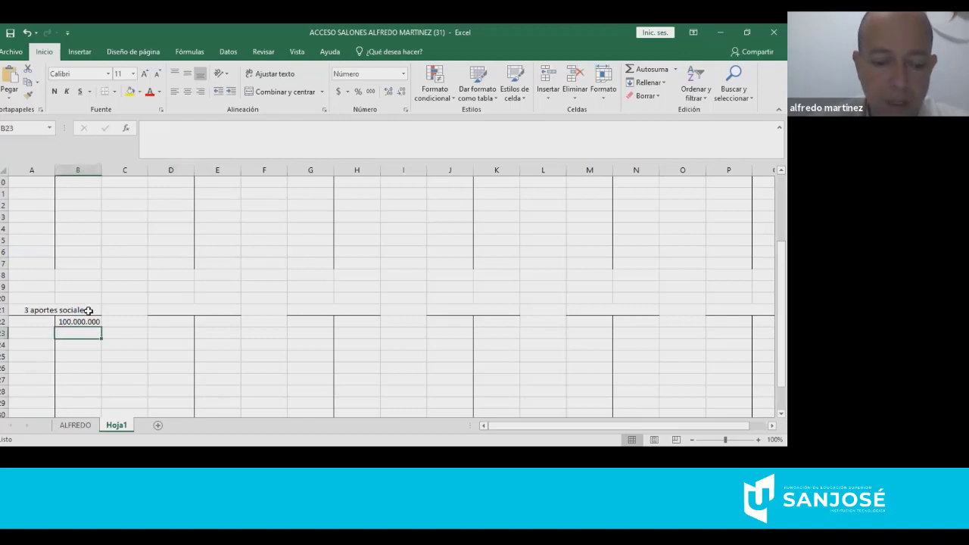
pyautogui.write('100.000.000')
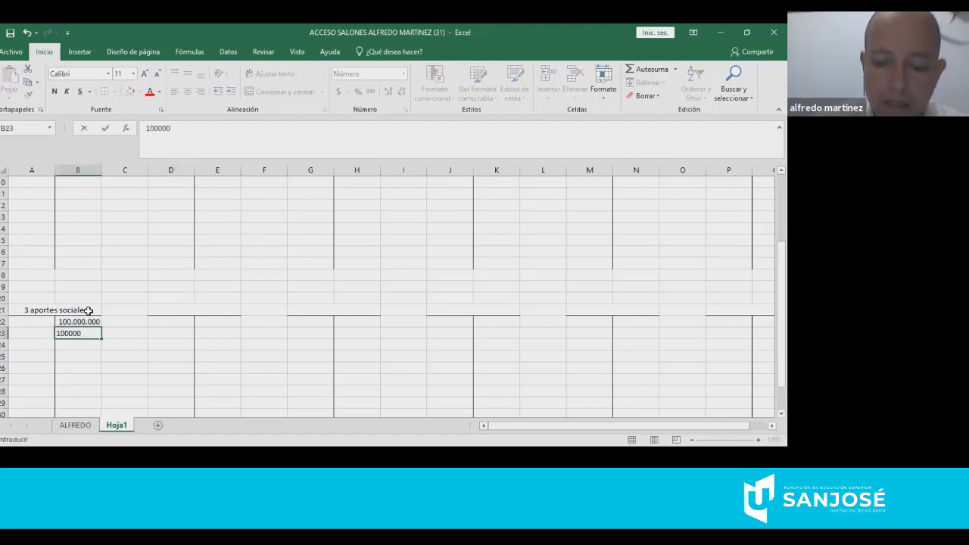
pyautogui.press('Return')
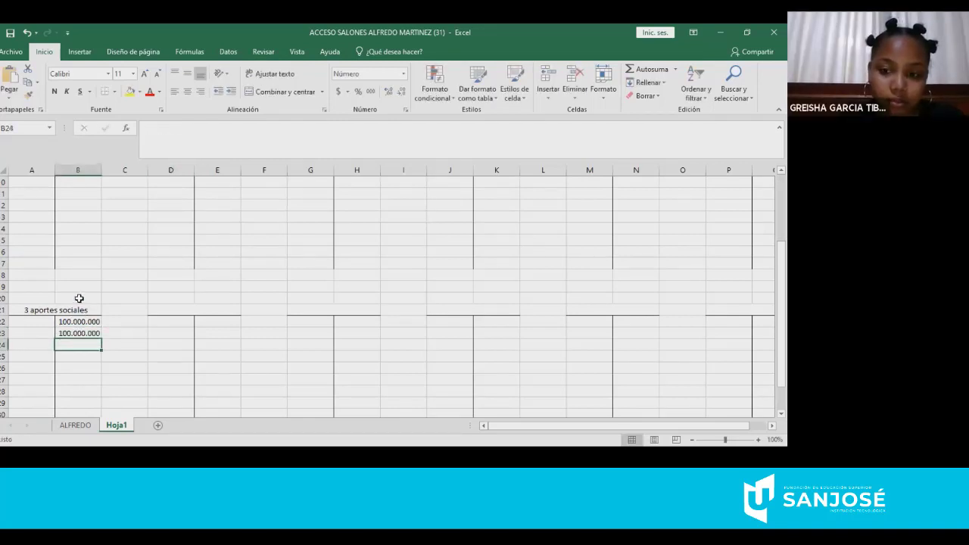
# - Enter the second transaction, "se realiza la apertura de una cuenta corriente por 70% de la existencia en caja", in merged cell A2
pyautogui.scroll(3, 189, 322)
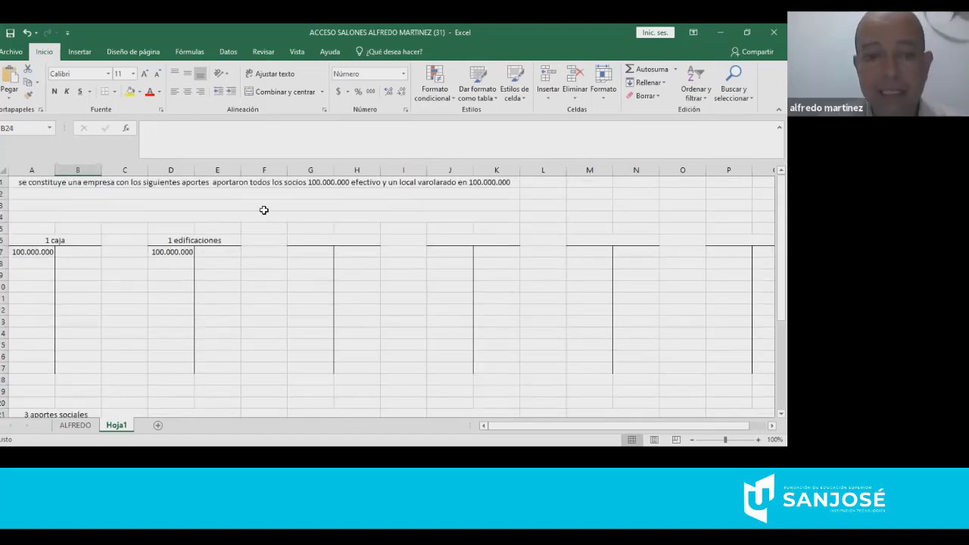
pyautogui.click(255, 182)
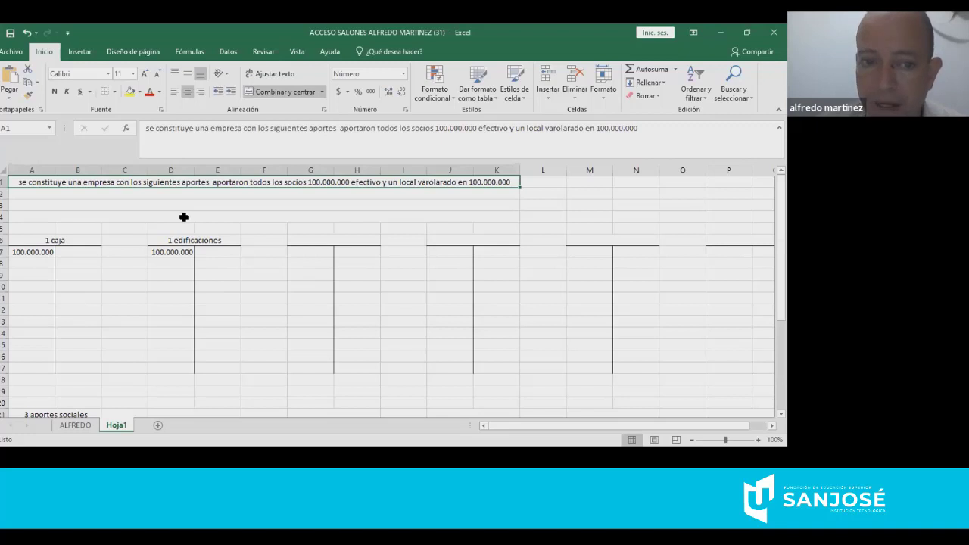
pyautogui.click(136, 192)
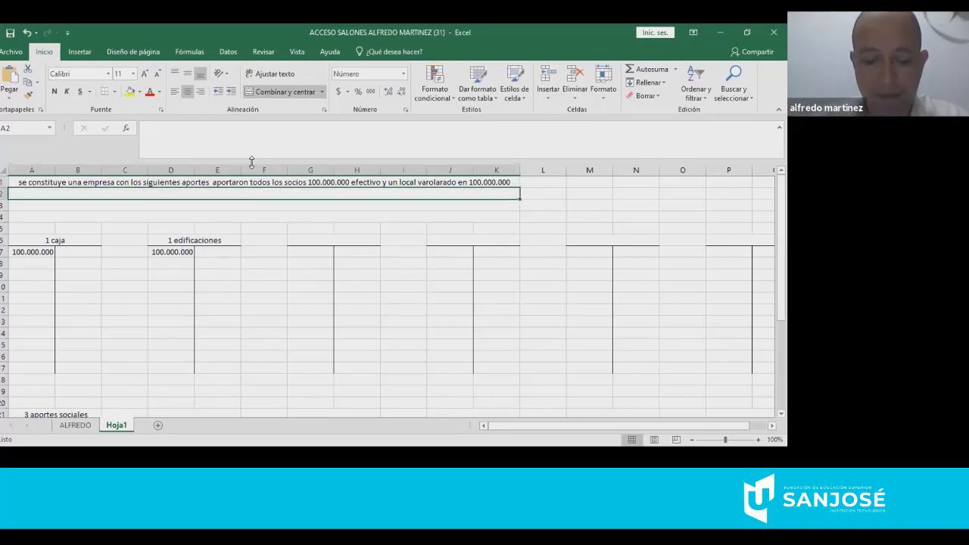
pyautogui.write('se re')
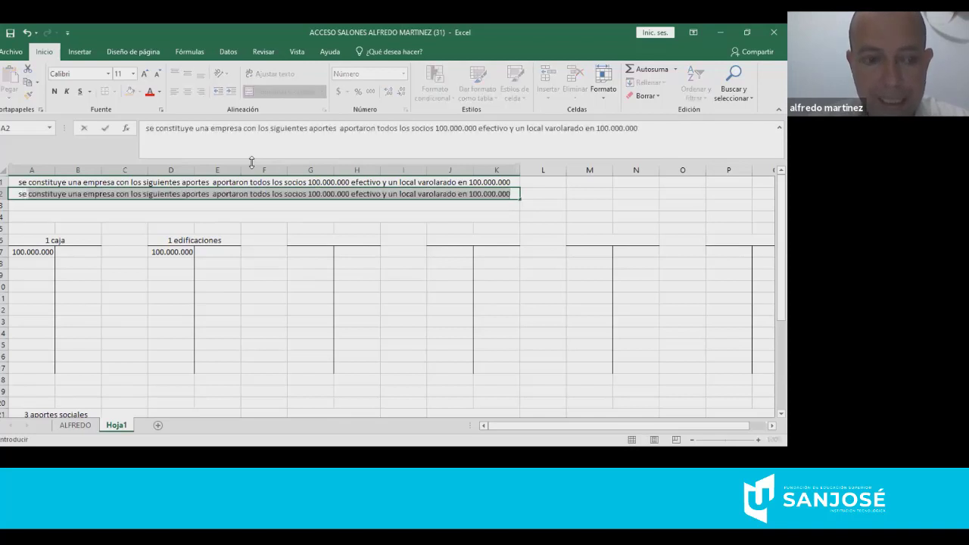
pyautogui.write('aliza')
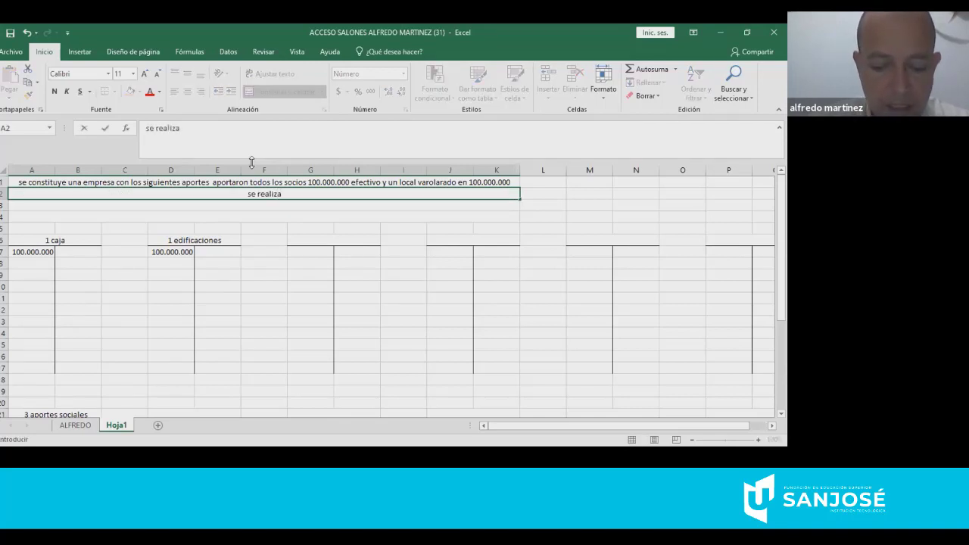
pyautogui.write(' la apertur')
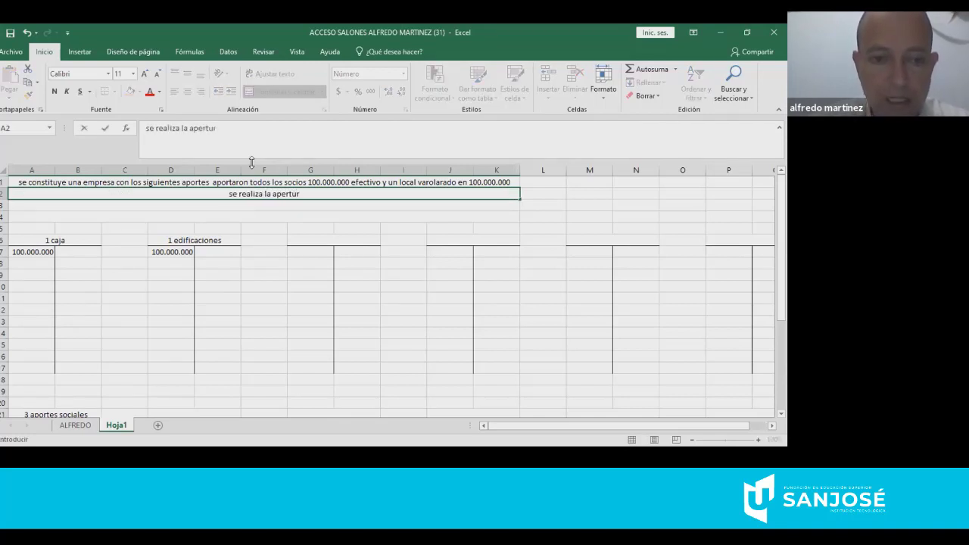
pyautogui.write('a de un')
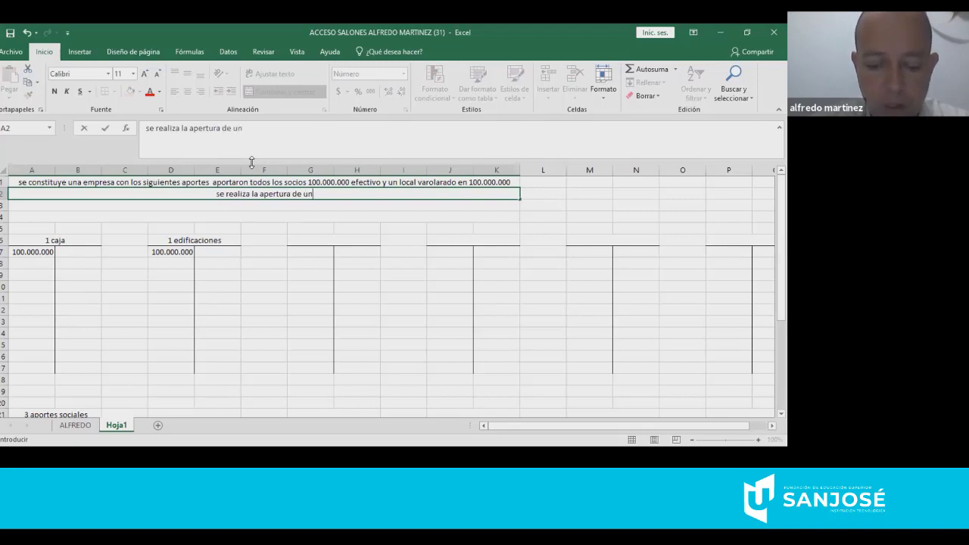
pyautogui.write('a cuenta corr')
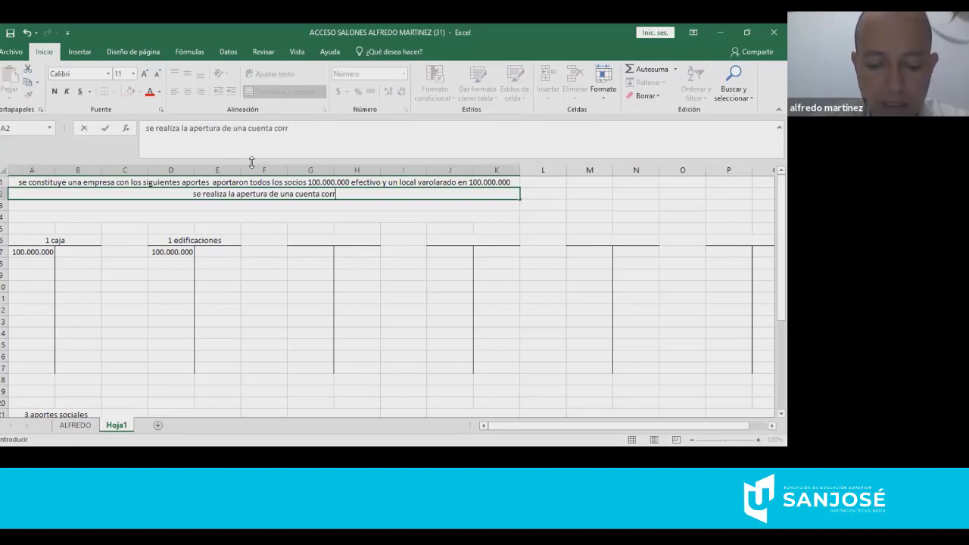
pyautogui.write('iente por')
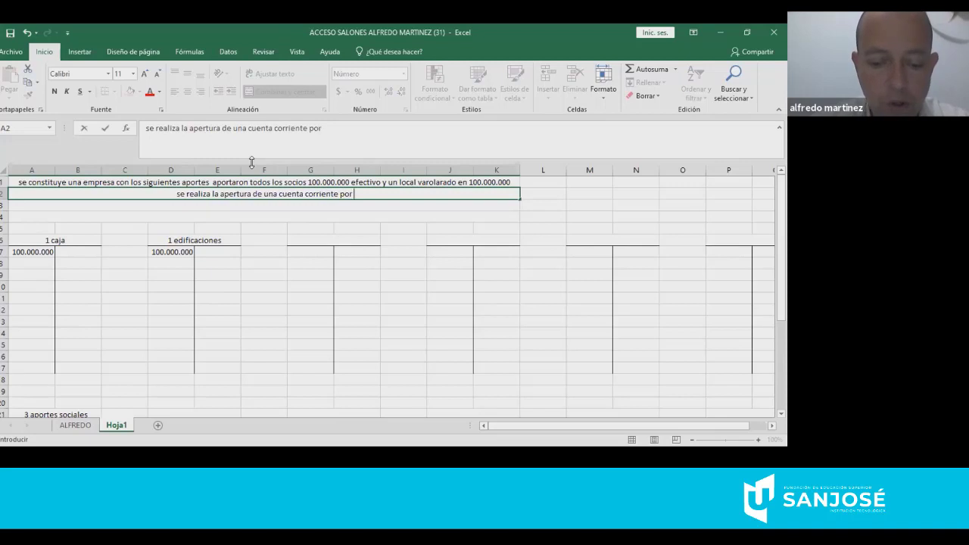
pyautogui.write(' 70')
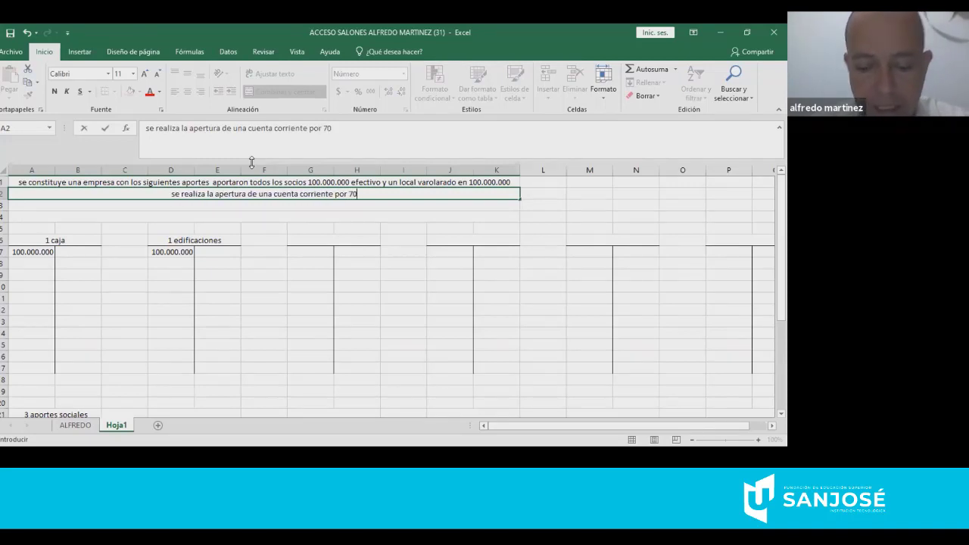
pyautogui.write('% de ')
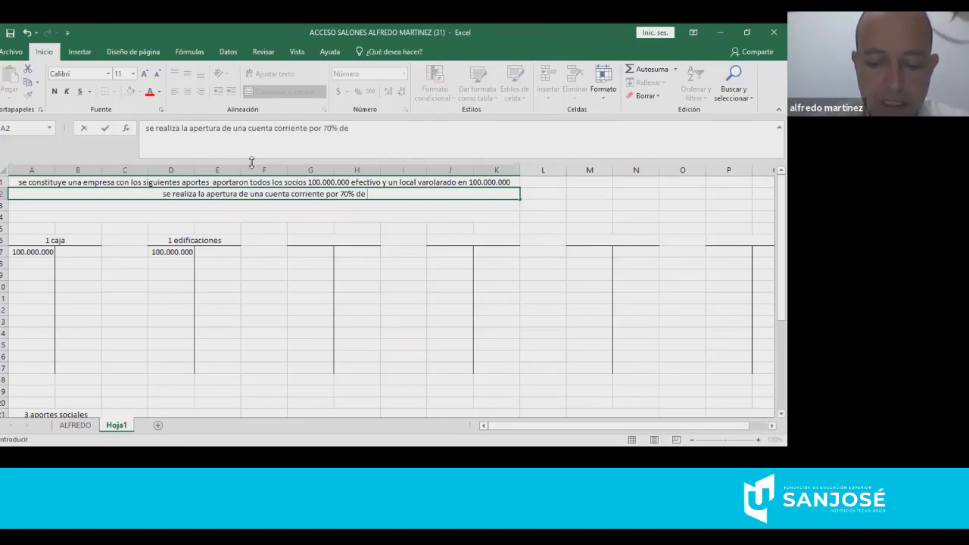
pyautogui.write('la existenc')
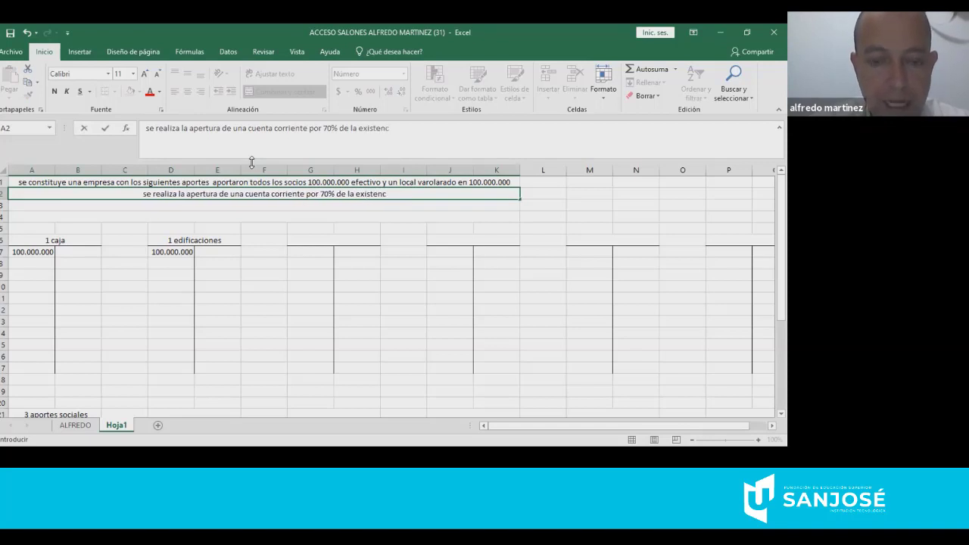
pyautogui.write('ia en c')
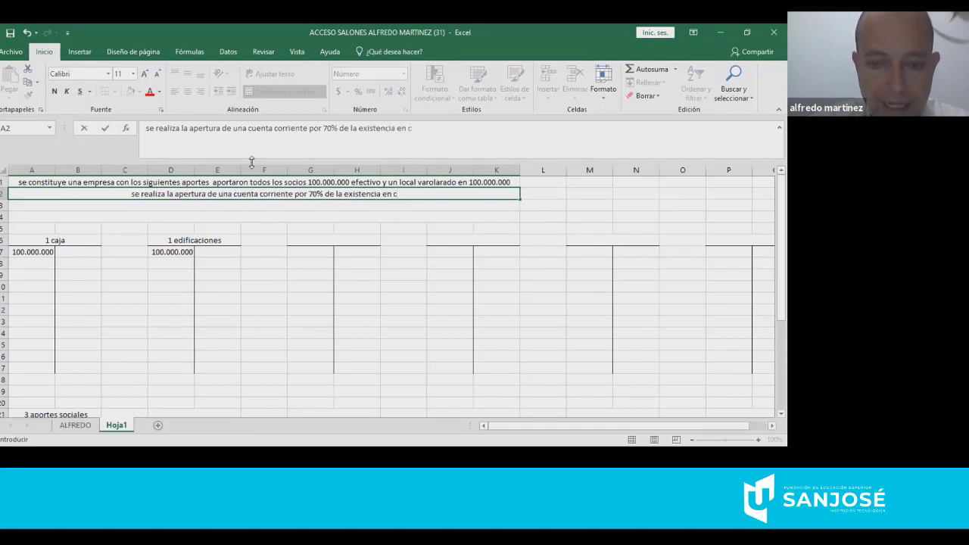
pyautogui.write('aja')
pyautogui.press('Return')
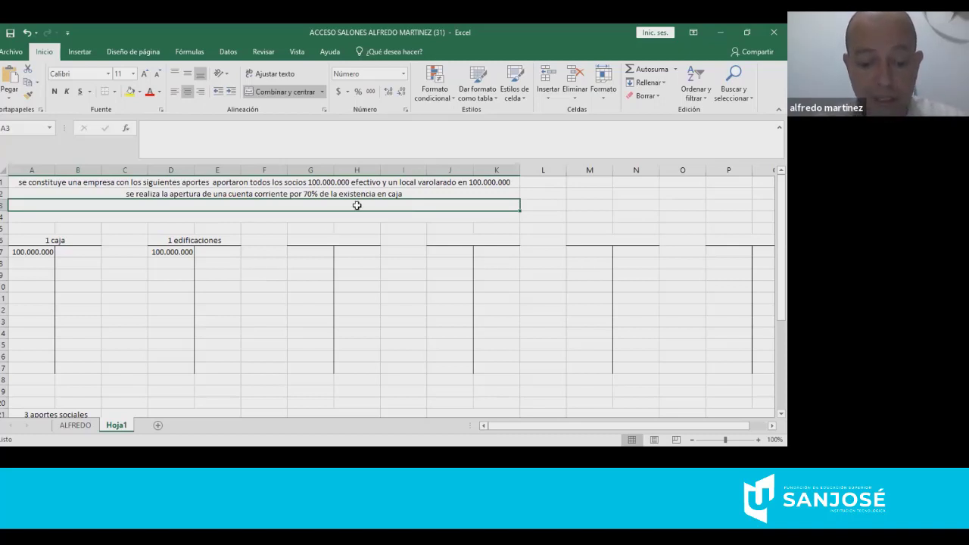
# - Title the third T-account in row 6, merged cell G6, "1 bancos"
pyautogui.press('Down')
pyautogui.press('Down')
pyautogui.press('Down')
pyautogui.press('Right')
pyautogui.press('Right')
pyautogui.press('Right')
pyautogui.press('Right')
pyautogui.write('bancos')
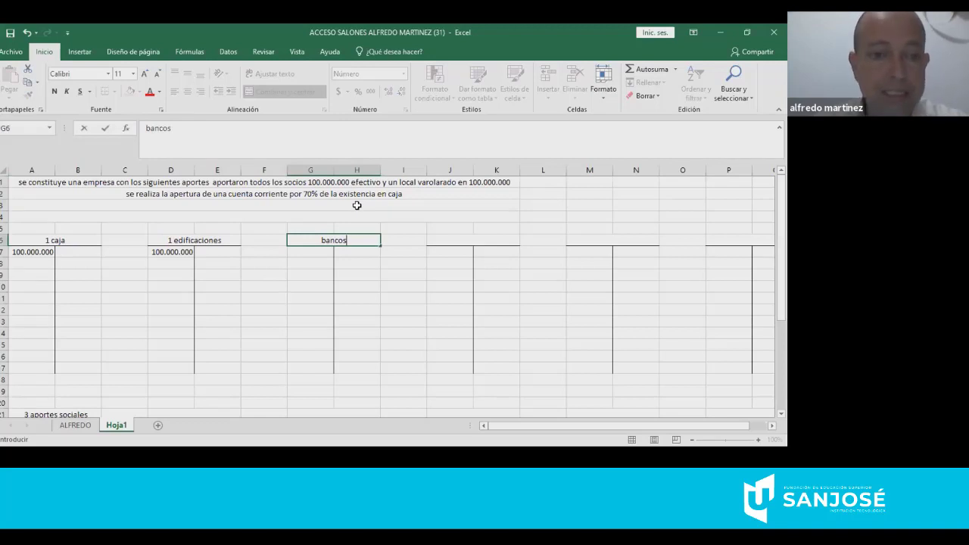
pyautogui.click(319, 239)
pyautogui.write('1')
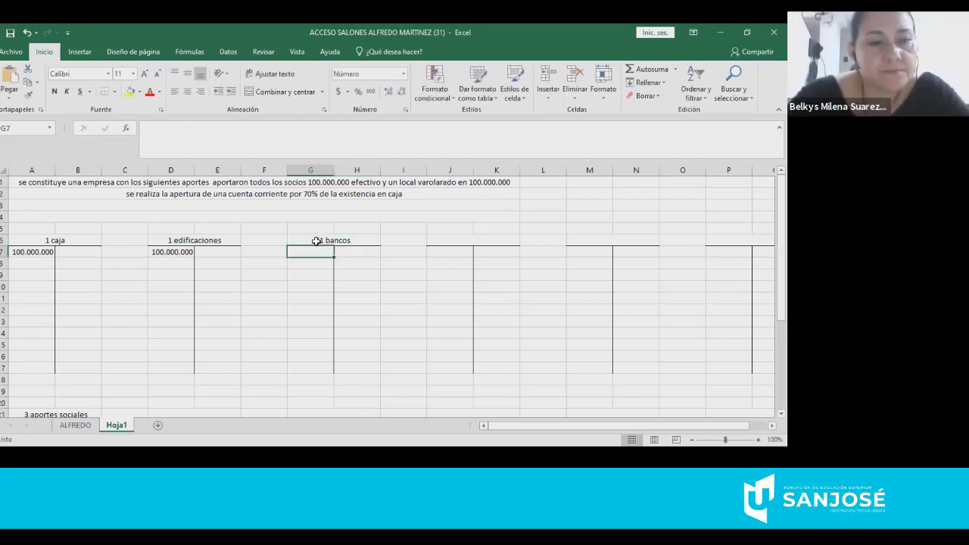
pyautogui.hotkey('ctrl', 'Return')
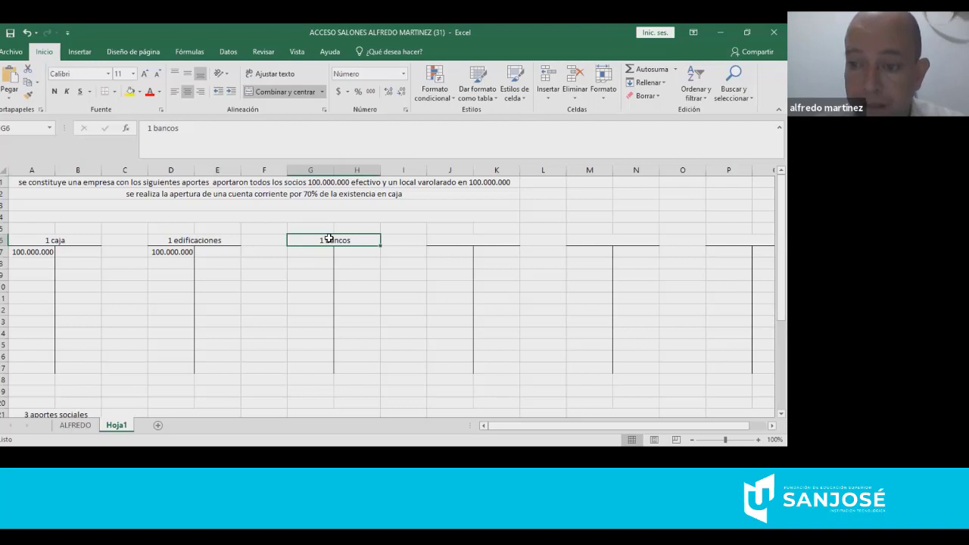
pyautogui.click(318, 195)
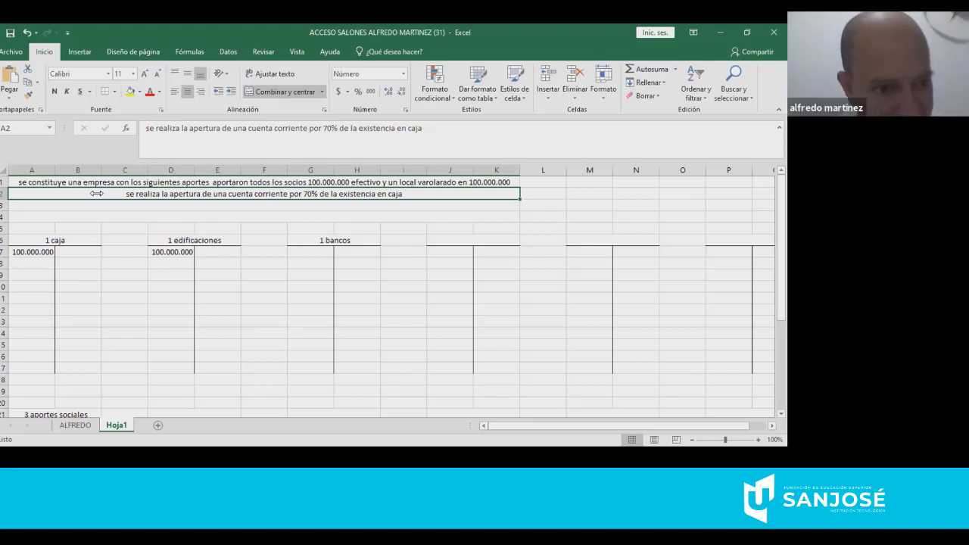
pyautogui.click(63, 215)
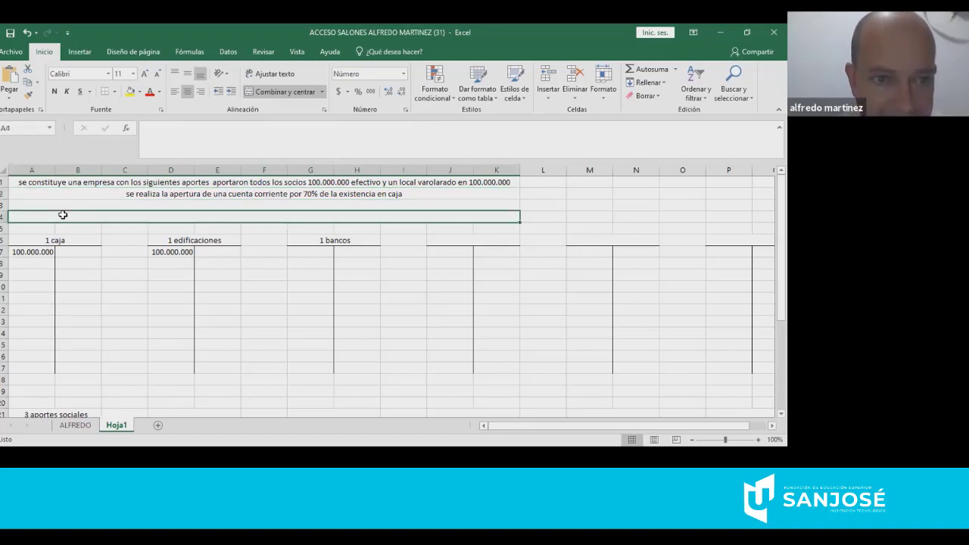
pyautogui.click(174, 196)
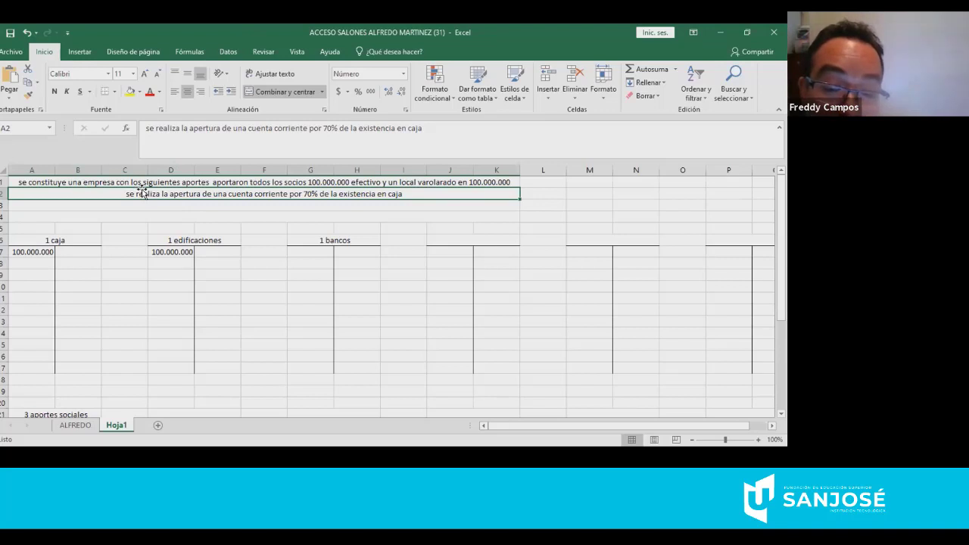
pyautogui.click(300, 254)
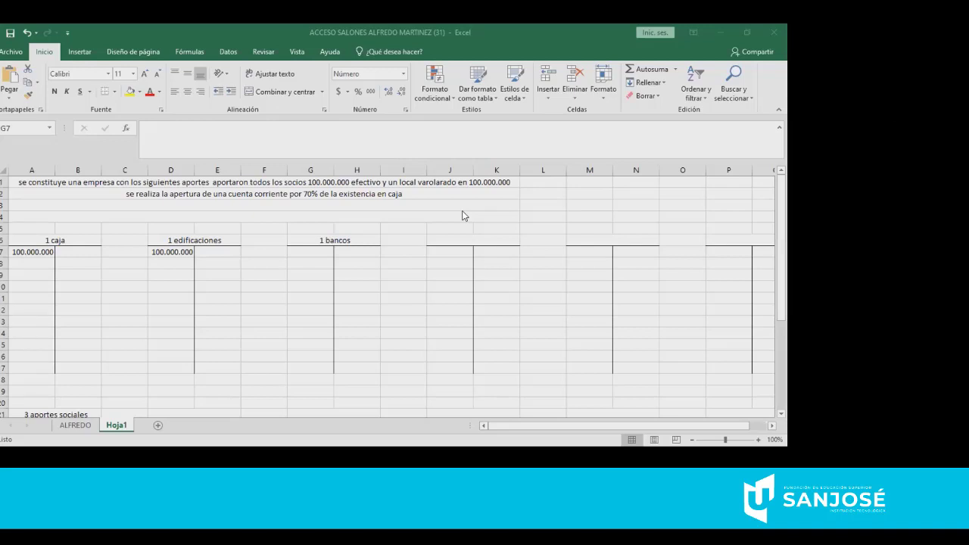
pyautogui.click(325, 253)
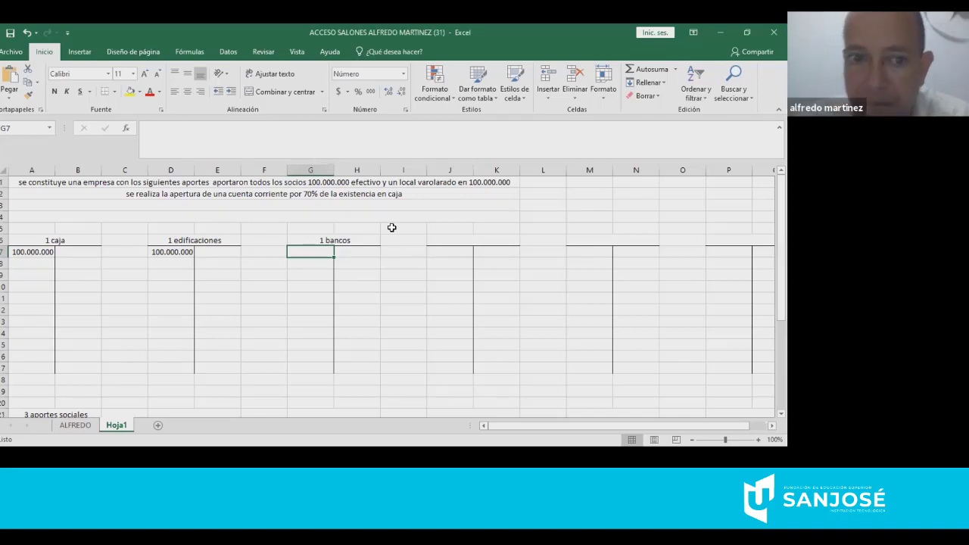
pyautogui.click(392, 194)
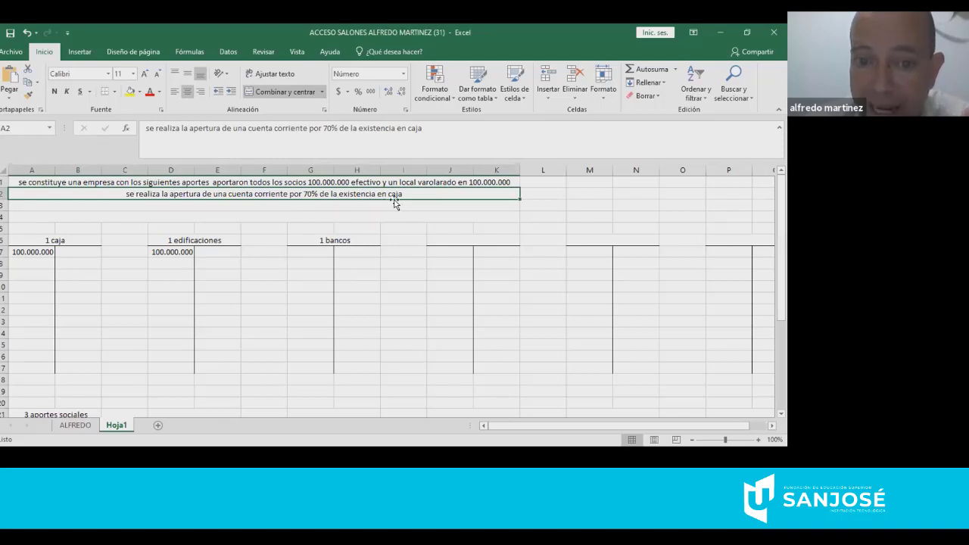
pyautogui.click(331, 238)
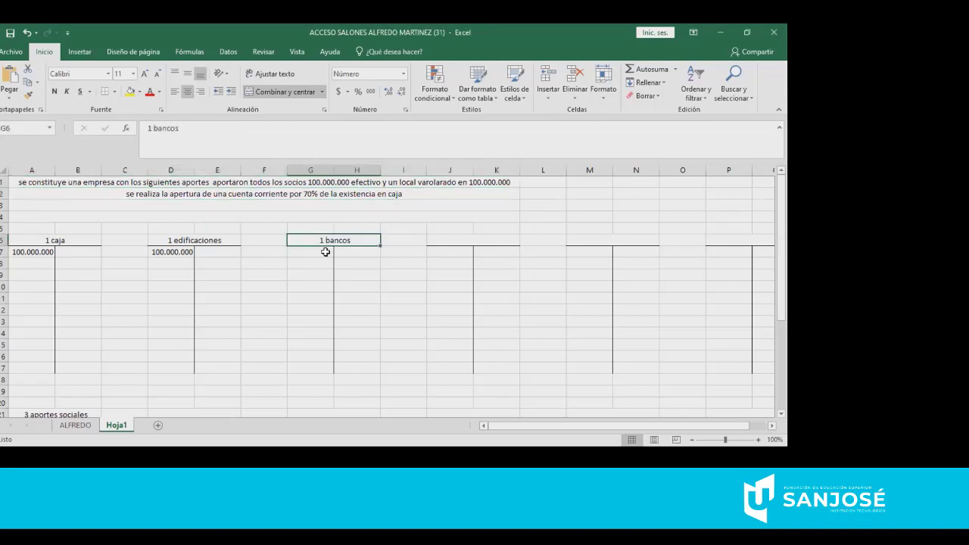
# - Record 70.000.000 on the debit side of the bancos T-account, in cell G7
pyautogui.click(324, 256)
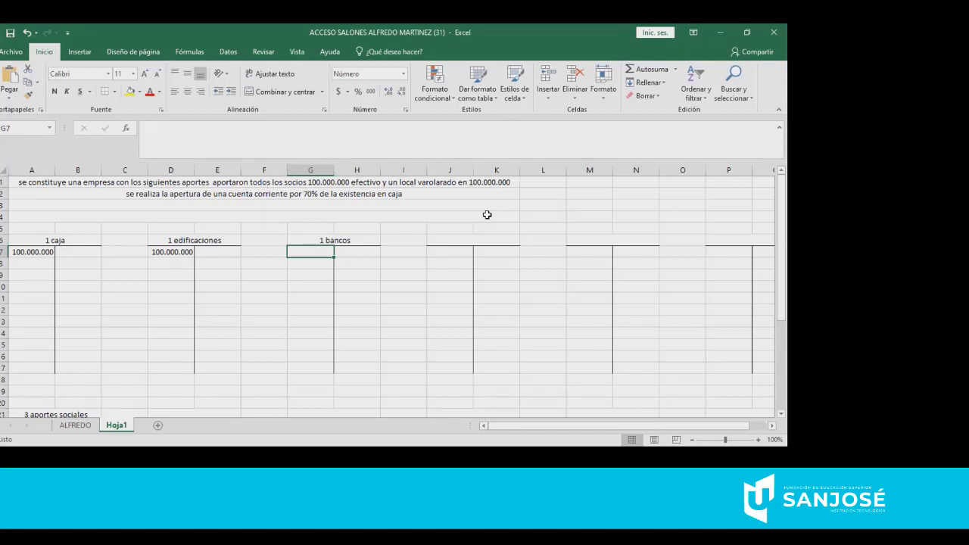
pyautogui.write('70')
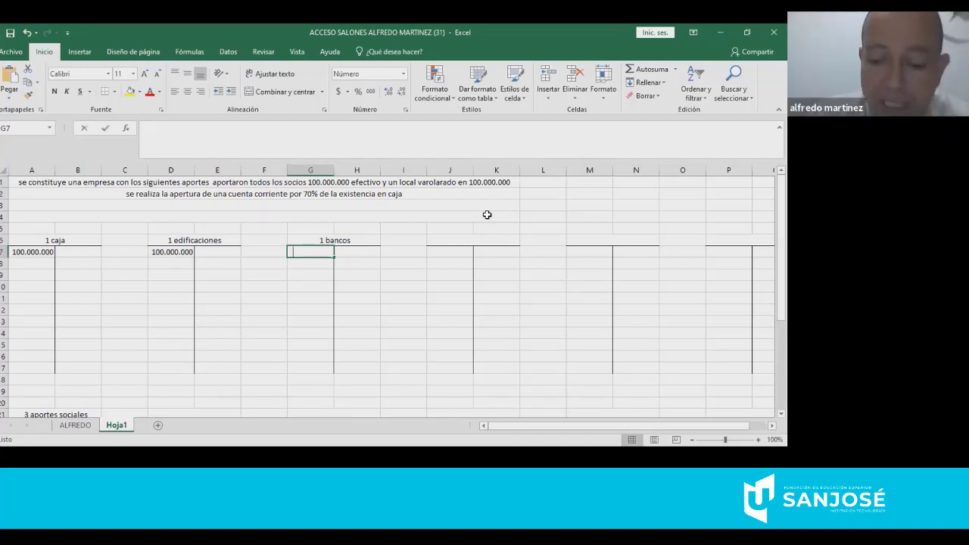
pyautogui.write('000000')
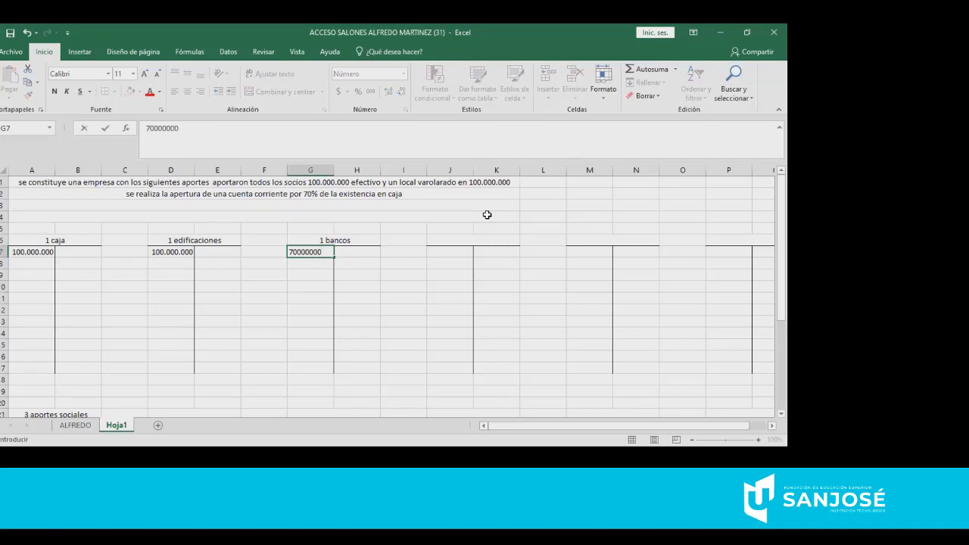
pyautogui.press('Return')
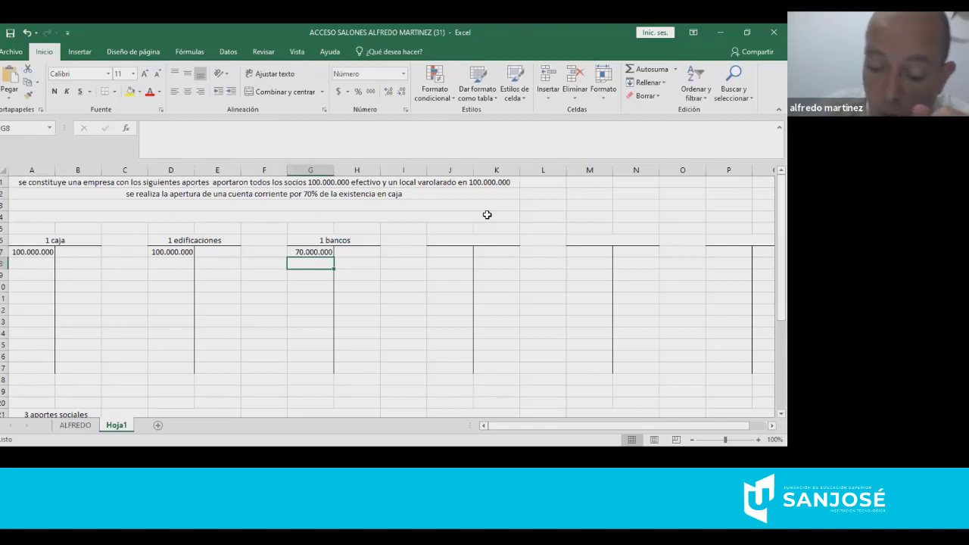
# - Record 70.000.000 on the credit side of the caja T-account, in cell B7
pyautogui.press('Up')
pyautogui.press('Left')
pyautogui.press('Home')
pyautogui.press('Up')
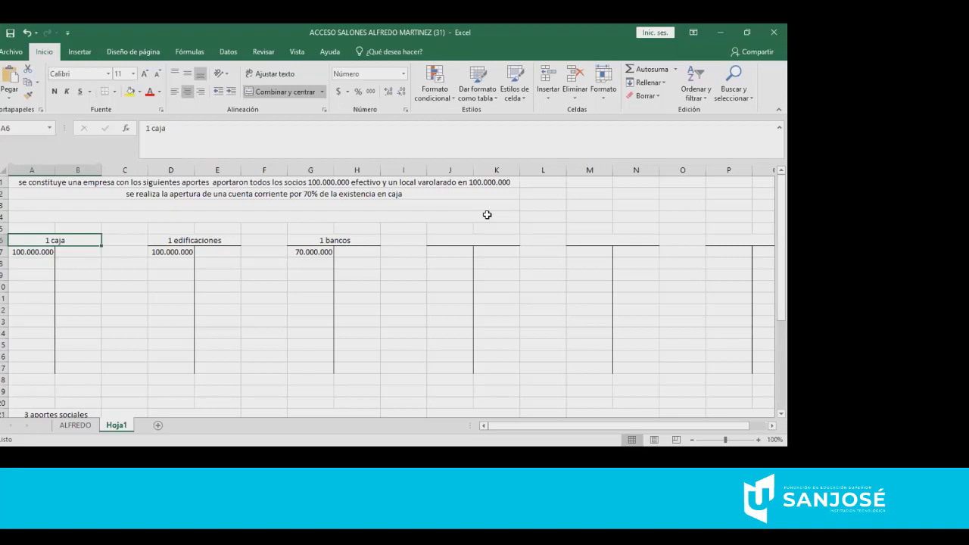
pyautogui.press('Down')
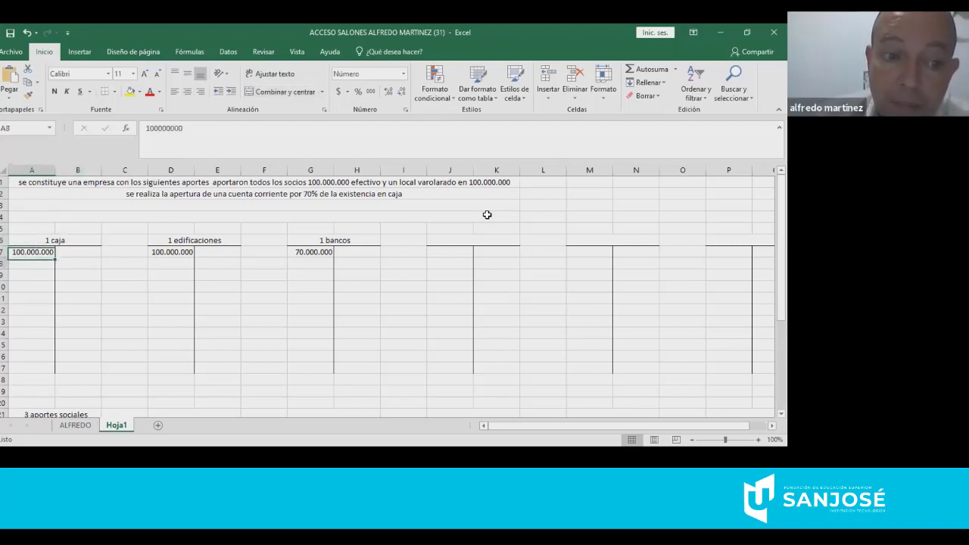
pyautogui.press('Right')
pyautogui.press('Left')
pyautogui.press('Right')
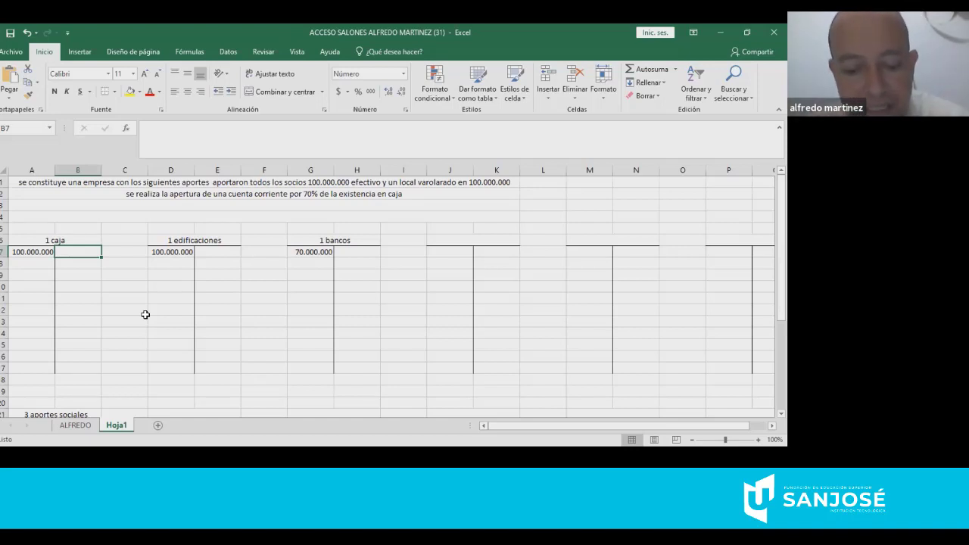
pyautogui.write('70.000.')
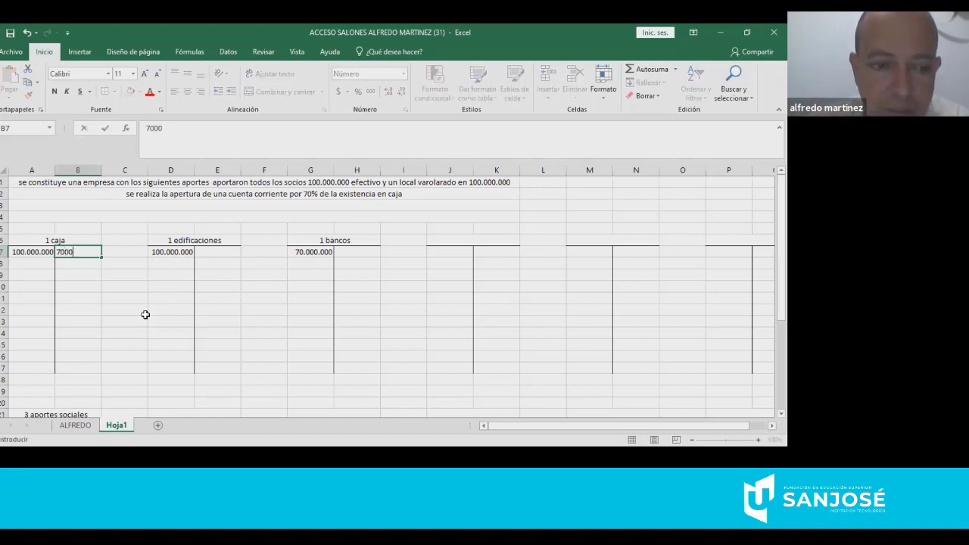
pyautogui.write('0000')
pyautogui.press('Return')
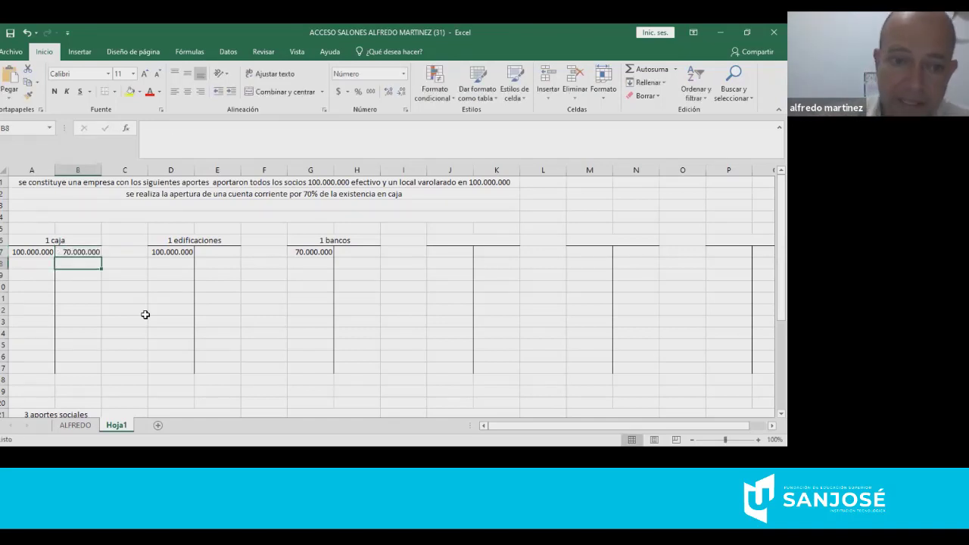
pyautogui.click(87, 252)
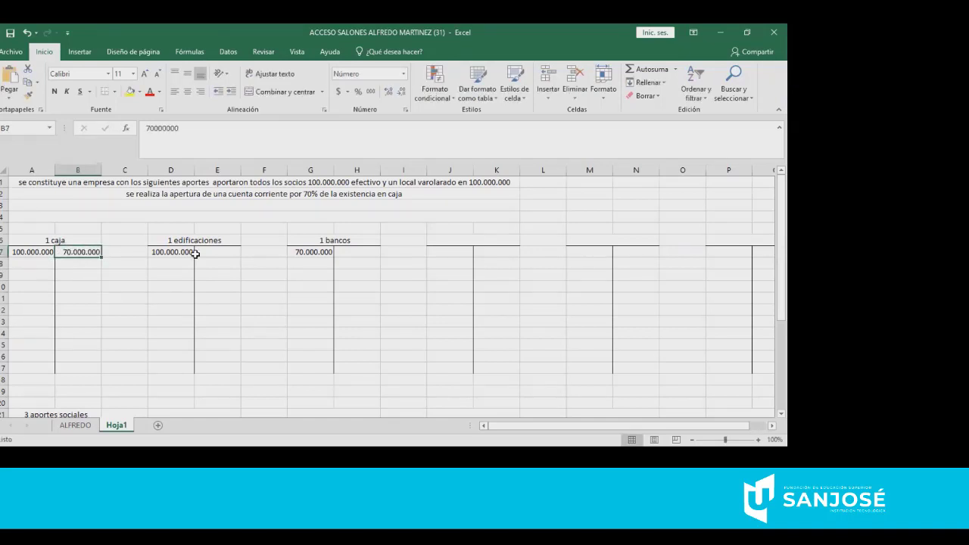
pyautogui.click(318, 252)
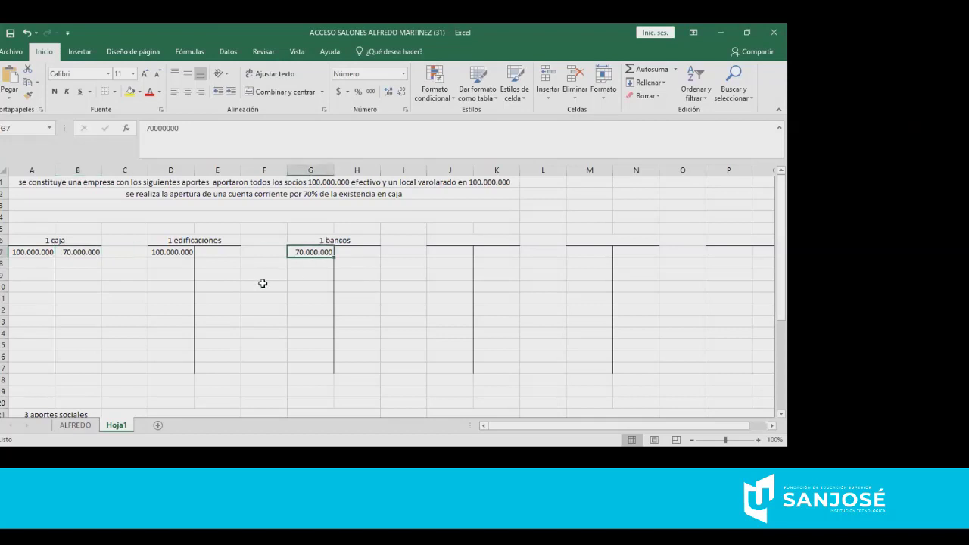
# - Enter the third transaction, "se paga servicio energia por 450000", in merged cell A3
pyautogui.click(88, 253)
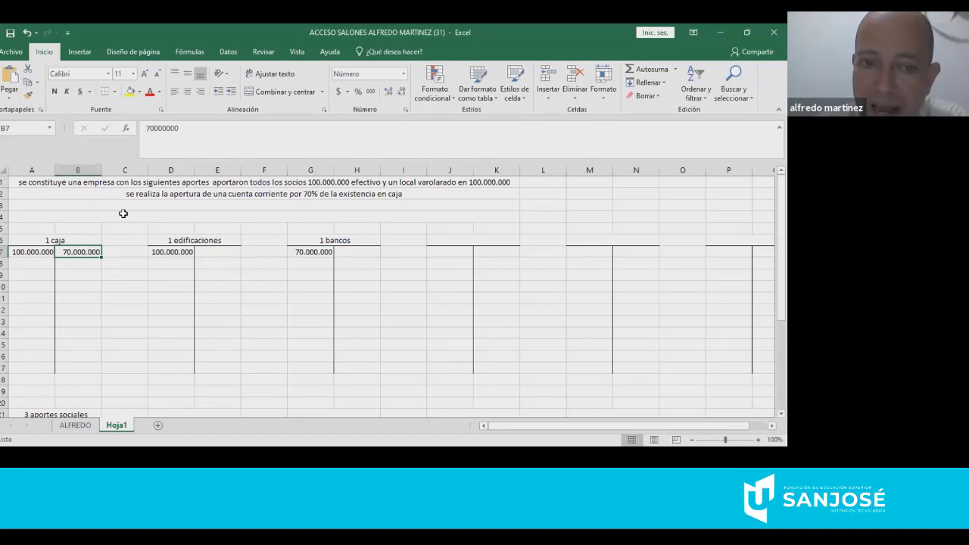
pyautogui.click(155, 207)
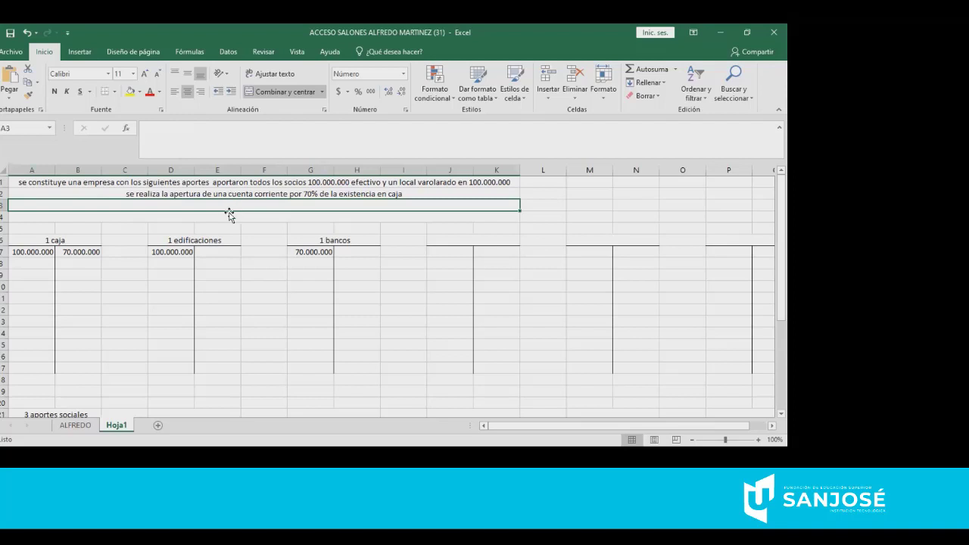
pyautogui.scroll(-1, 230, 213)
pyautogui.scroll(1, 229, 213)
pyautogui.scroll(-1, 230, 213)
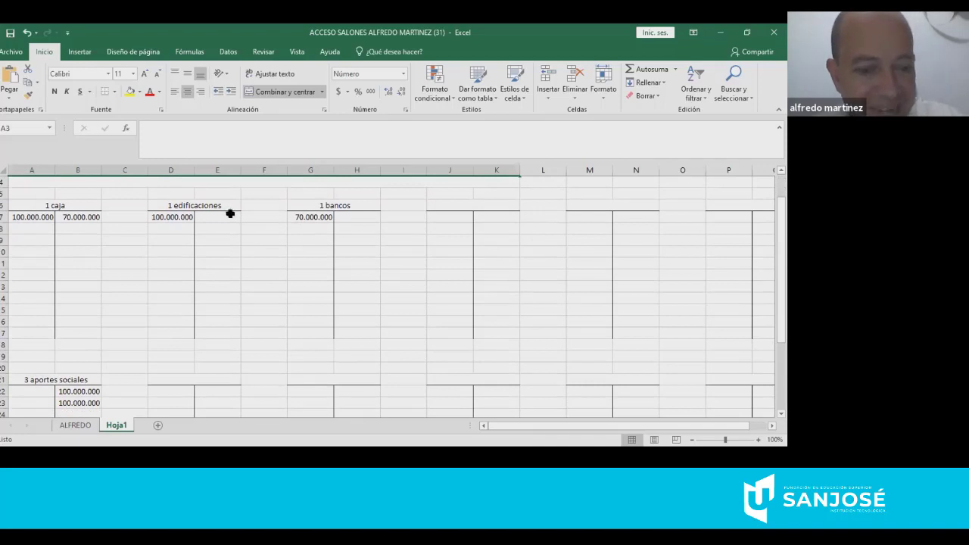
pyautogui.scroll(1, 232, 216)
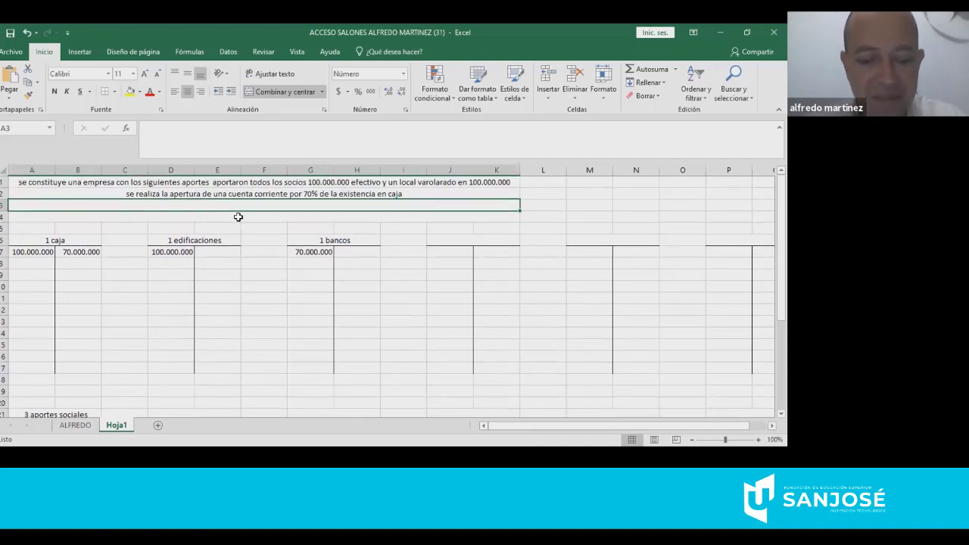
pyautogui.write('se')
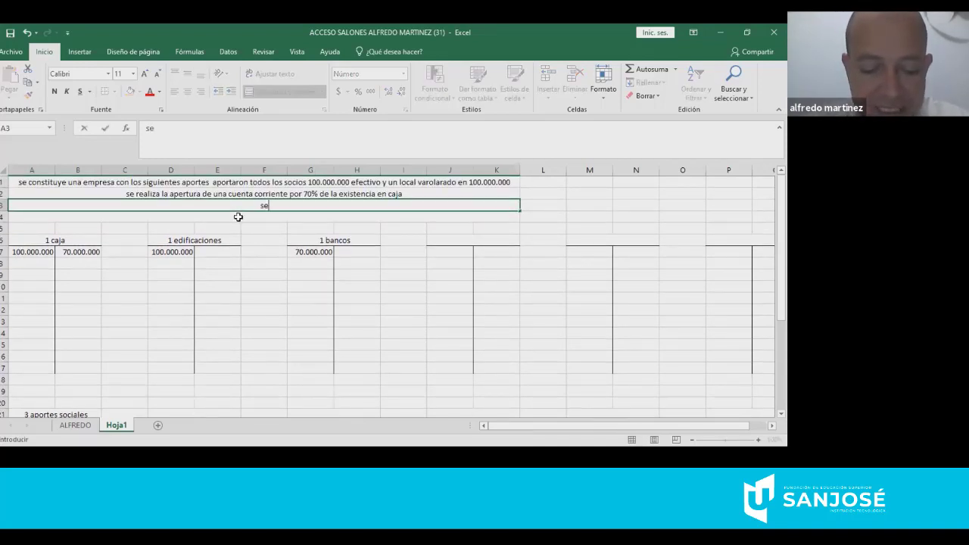
pyautogui.write(' paga')
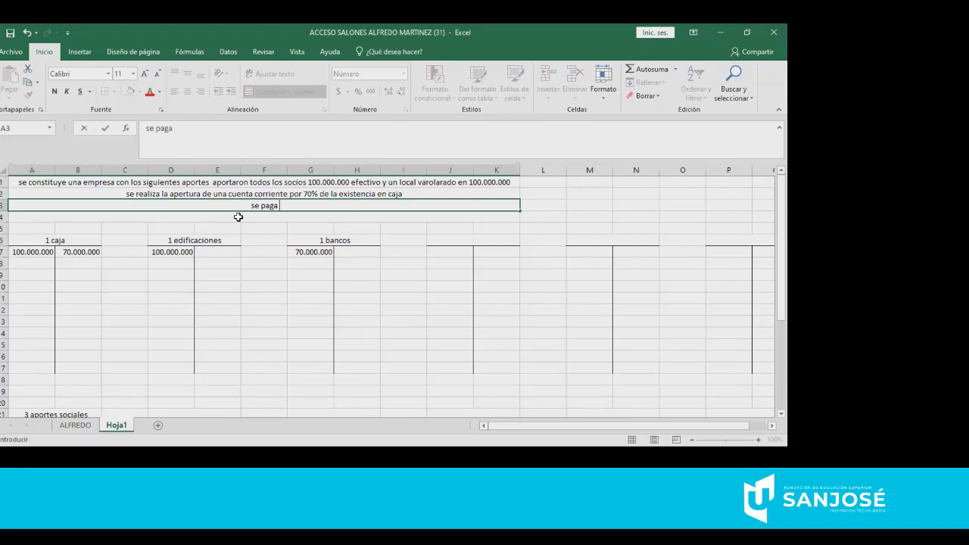
pyautogui.write(' serv')
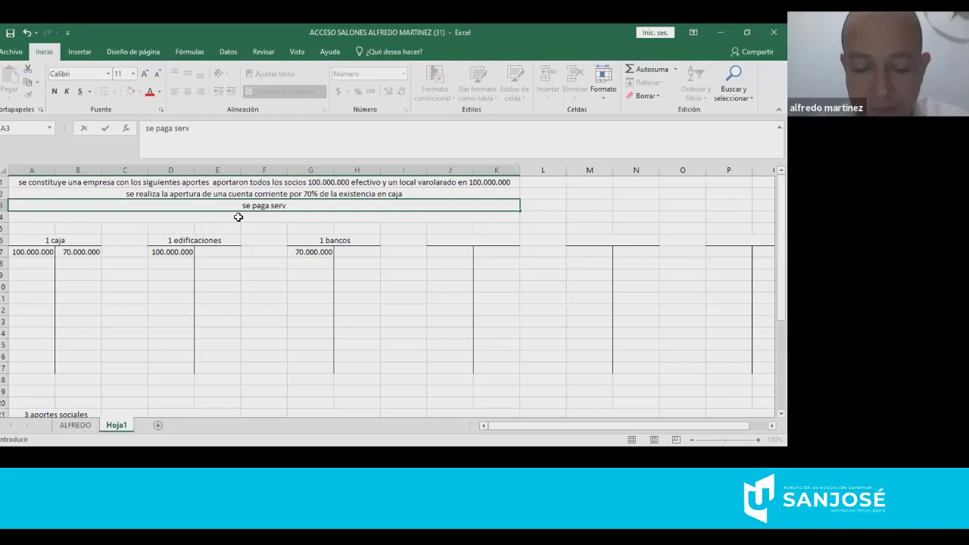
pyautogui.write('icio energ')
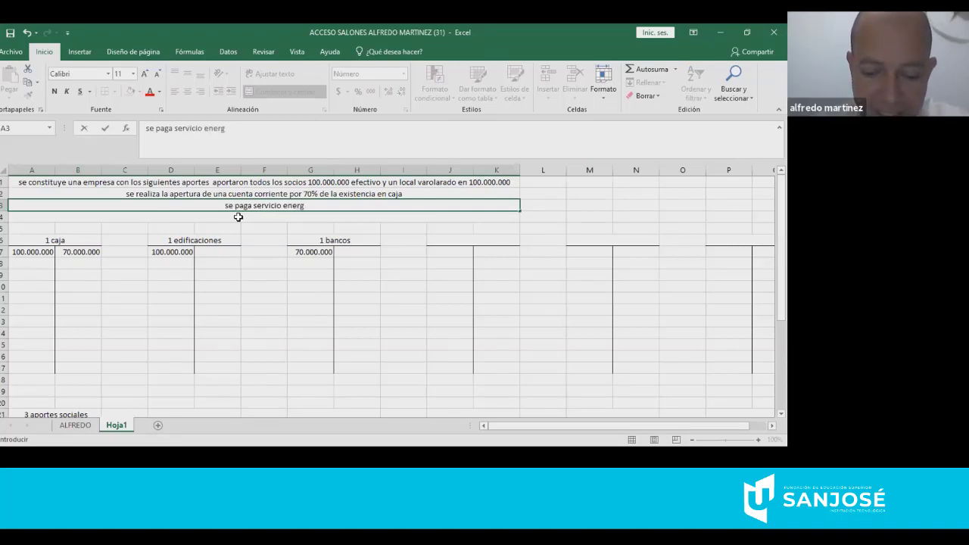
pyautogui.write('ia por ')
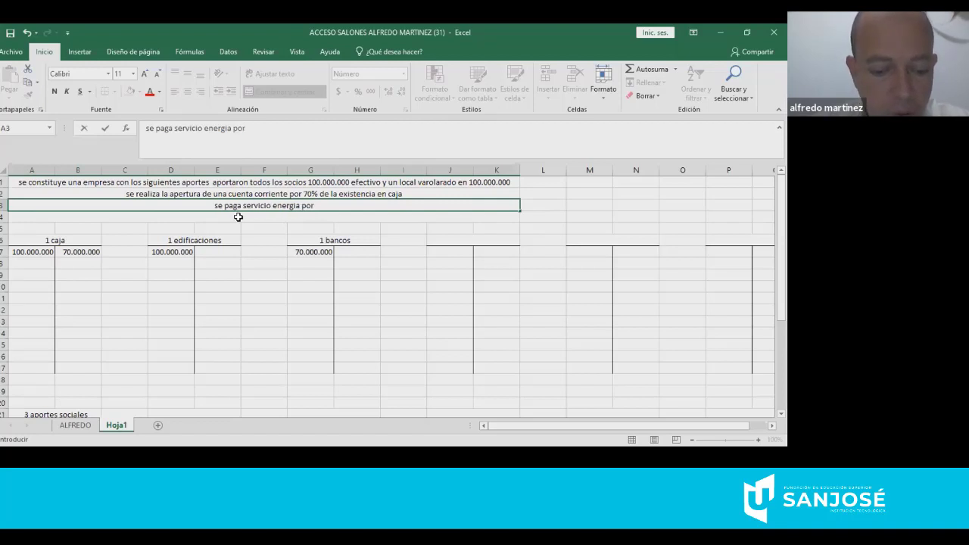
pyautogui.write('450')
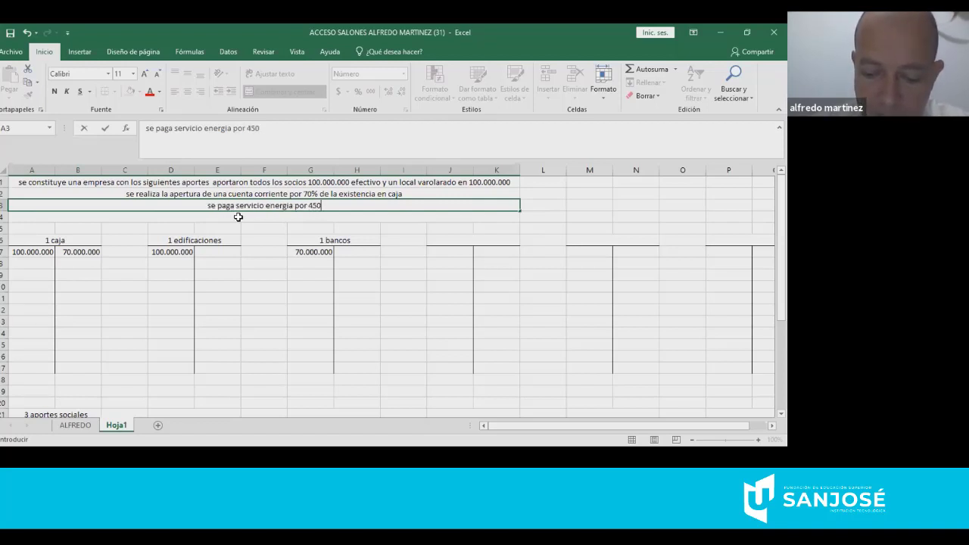
pyautogui.write('000')
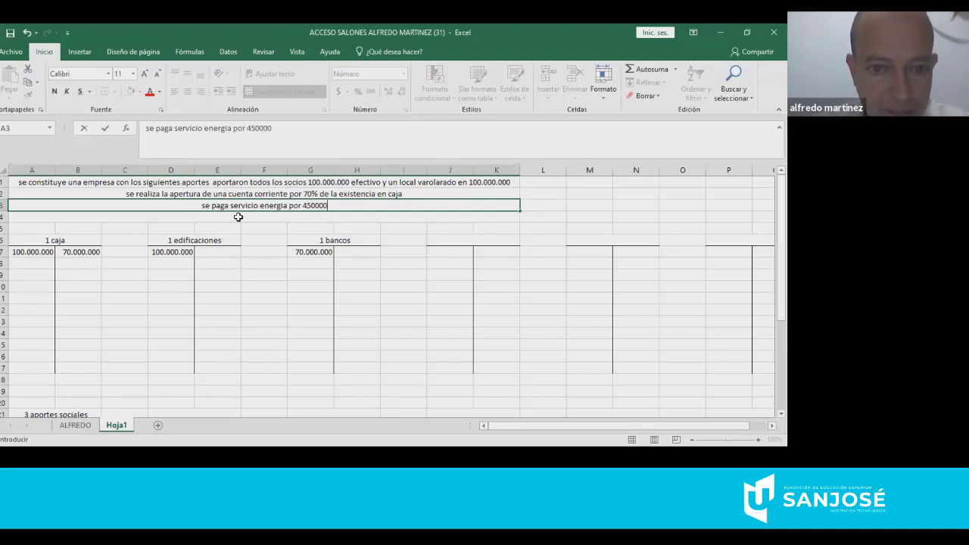
pyautogui.press('Return')
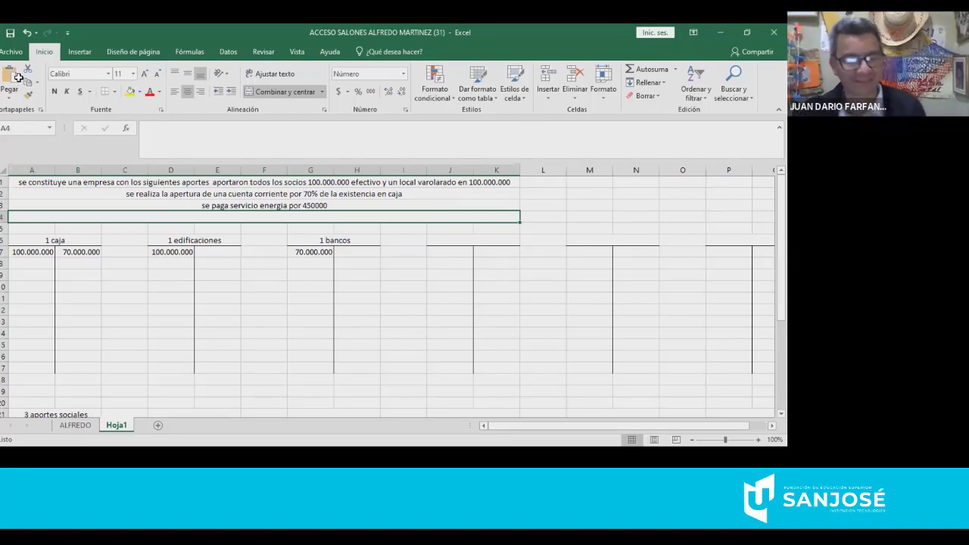
pyautogui.click(255, 207)
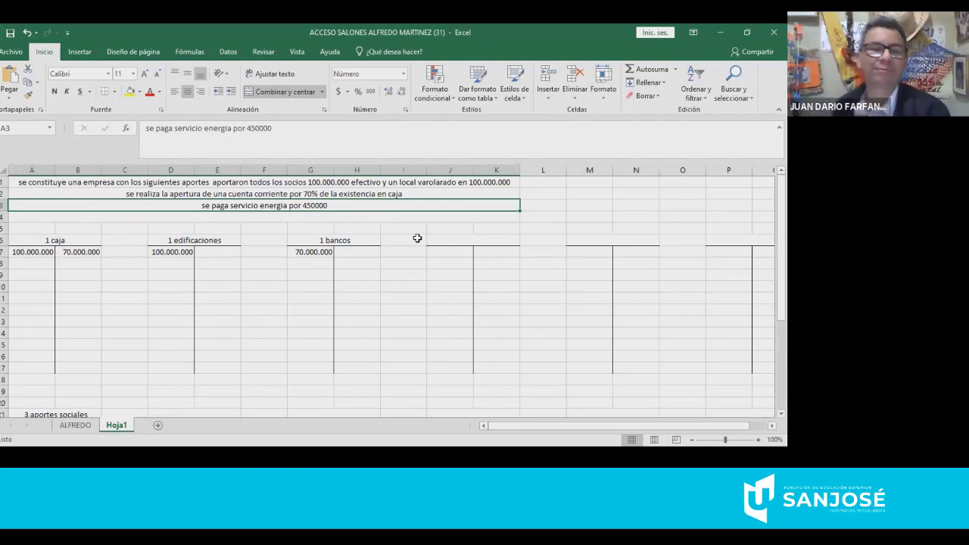
# - Title the fourth T-account in row 6, merged cell J6, "5 gastos energia"
pyautogui.click(449, 241)
pyautogui.write('5')
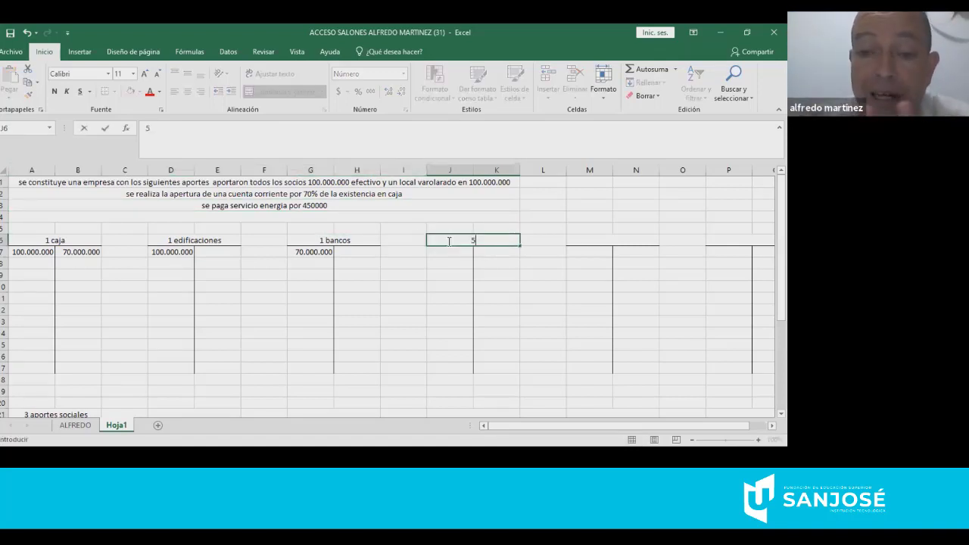
pyautogui.write(' gastos')
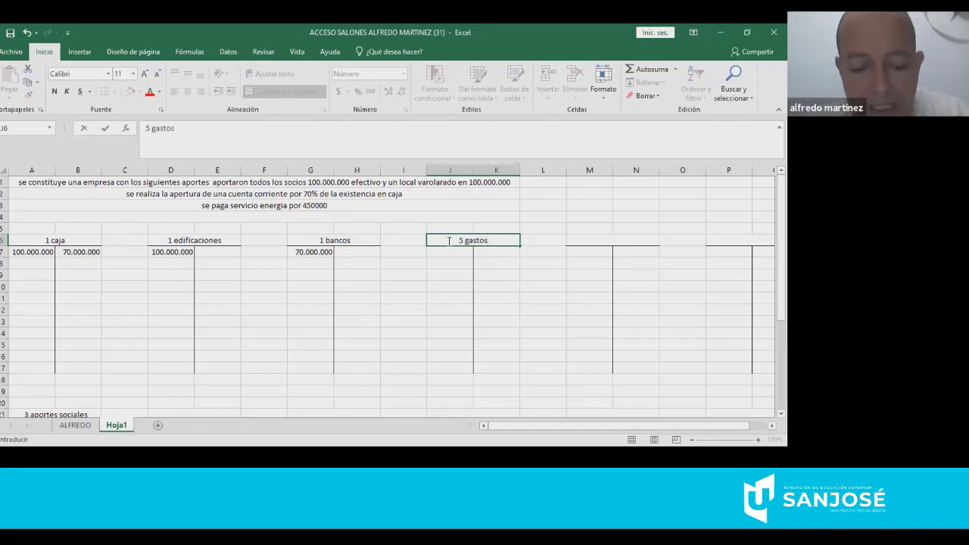
pyautogui.write('se')
pyautogui.press('BackSpace')
pyautogui.press('BackSpace')
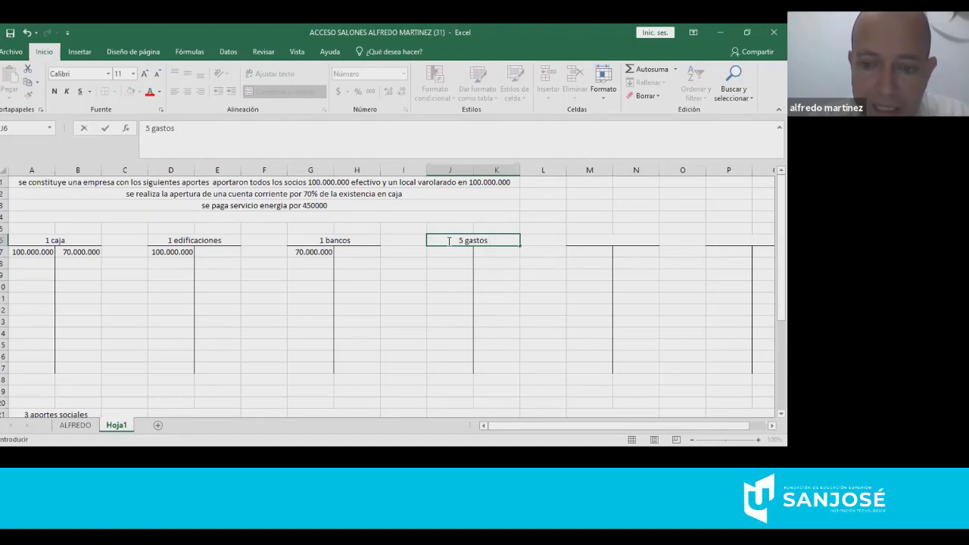
pyautogui.write('energfia')
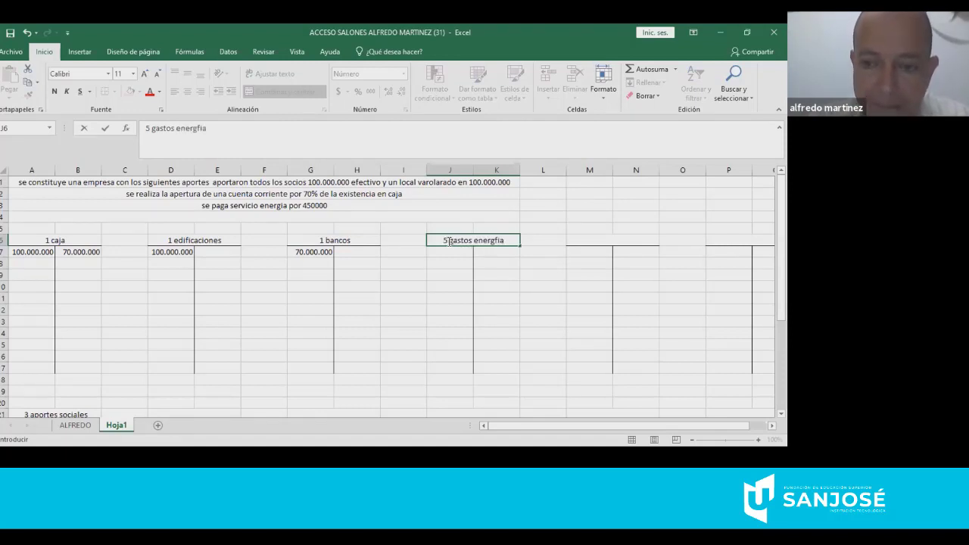
pyautogui.press('BackSpace')
pyautogui.press('BackSpace')
pyautogui.press('BackSpace')
pyautogui.write('ia')
pyautogui.press('Return')
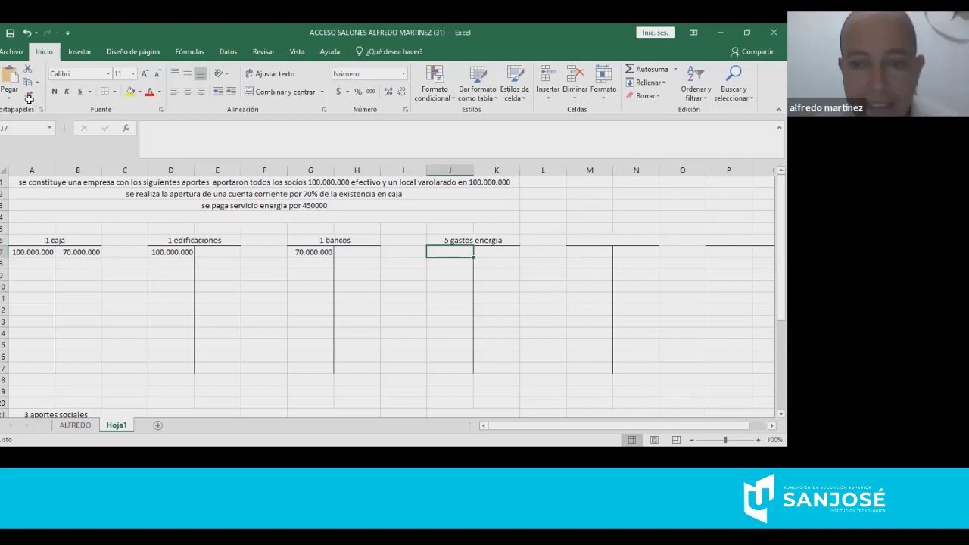
pyautogui.click(471, 241)
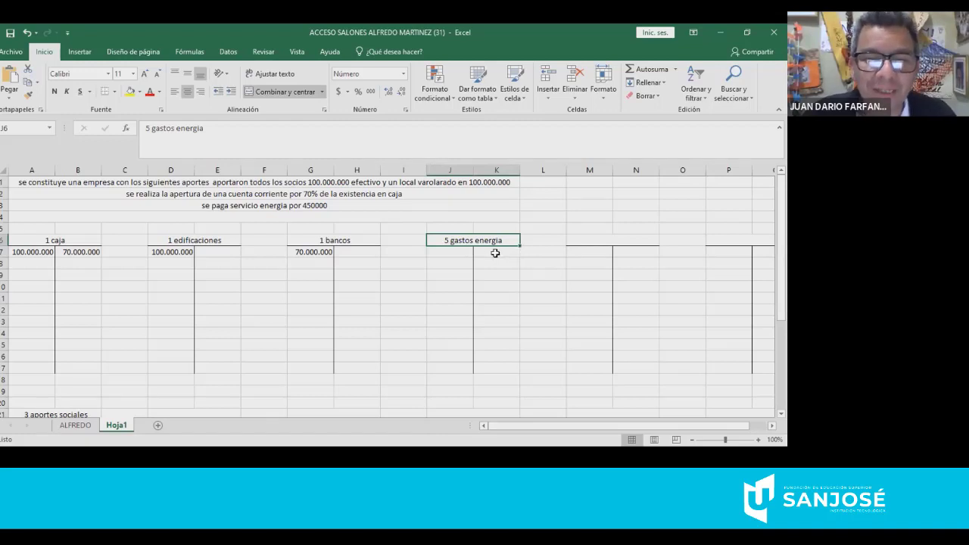
# - Record 450.000 on the debit side of the gastos energia T-account, in cell J7
pyautogui.click(470, 253)
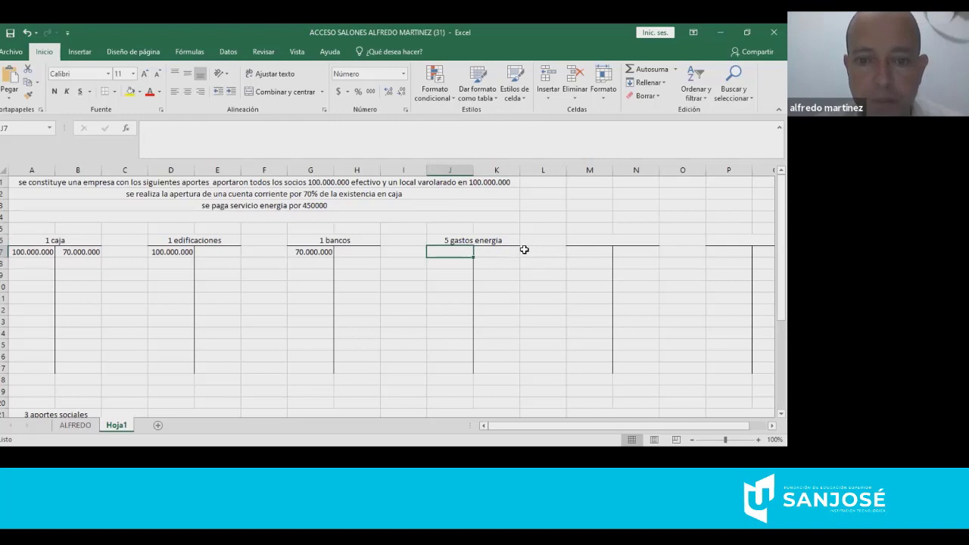
pyautogui.write('450')
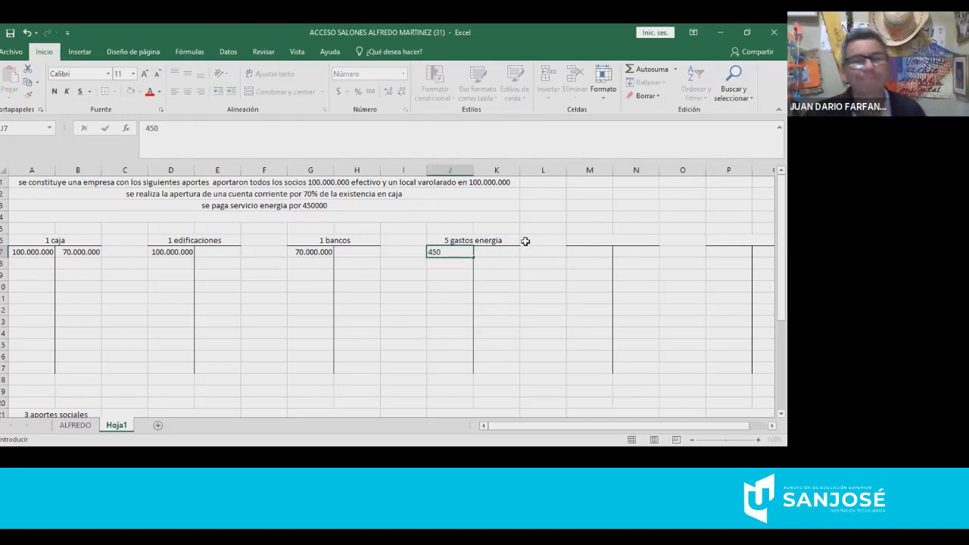
pyautogui.write('000')
pyautogui.press('Return')
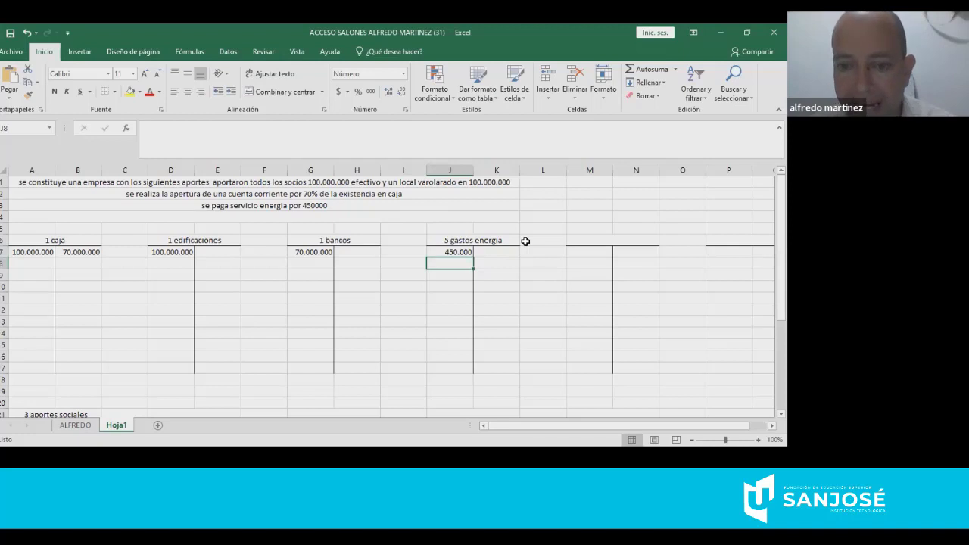
# - Title the fifth T-account in row 6, merged cell M6, "2 cxp servicios pubicos"
pyautogui.click(589, 236)
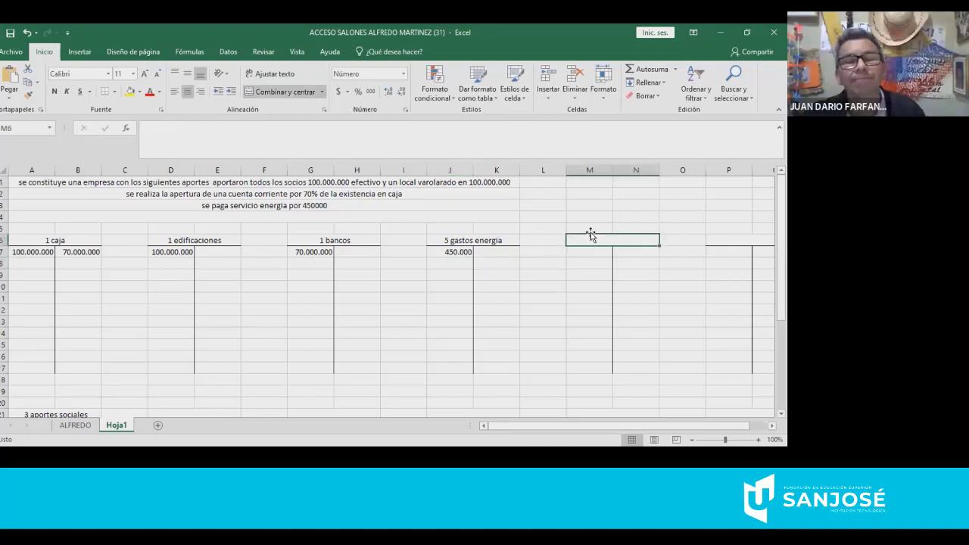
pyautogui.write('23')
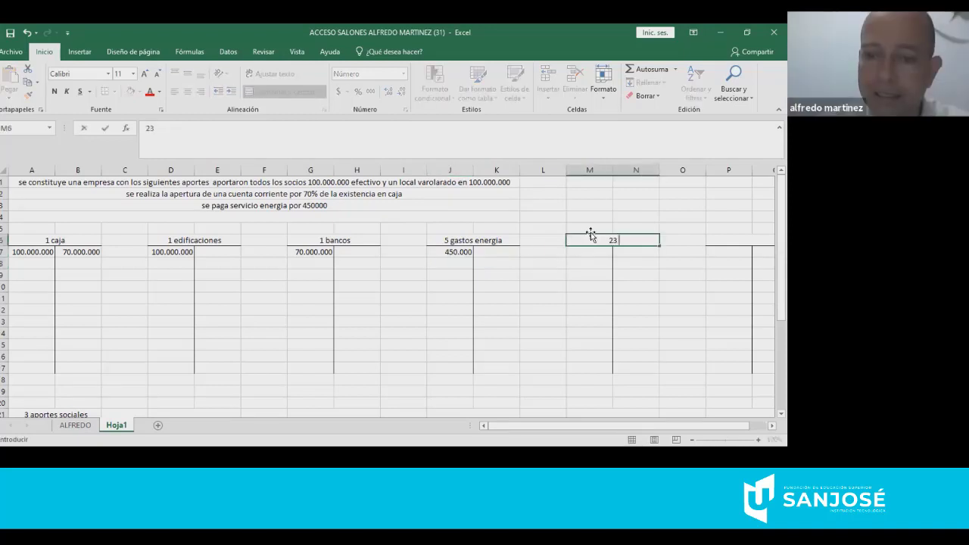
pyautogui.press('BackSpace')
pyautogui.write('c')
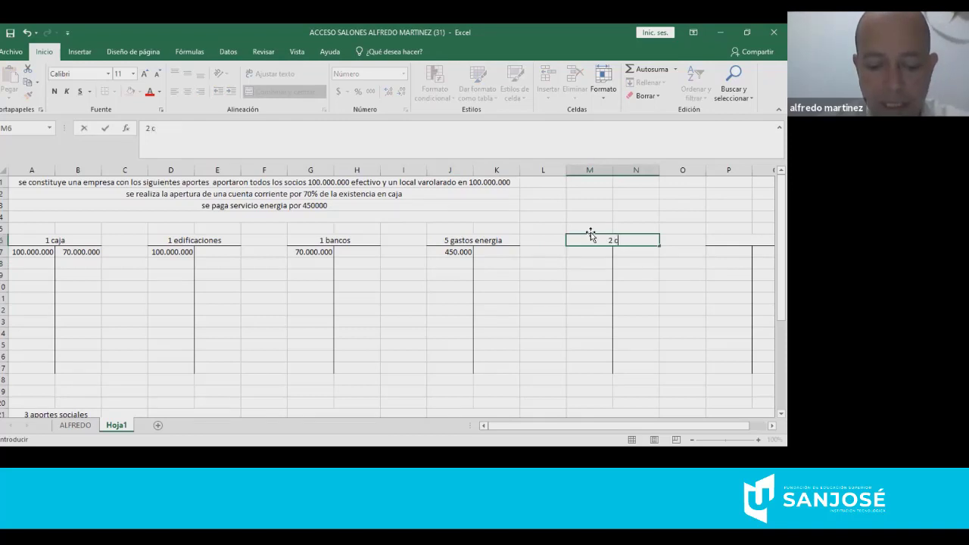
pyautogui.write('xp servic')
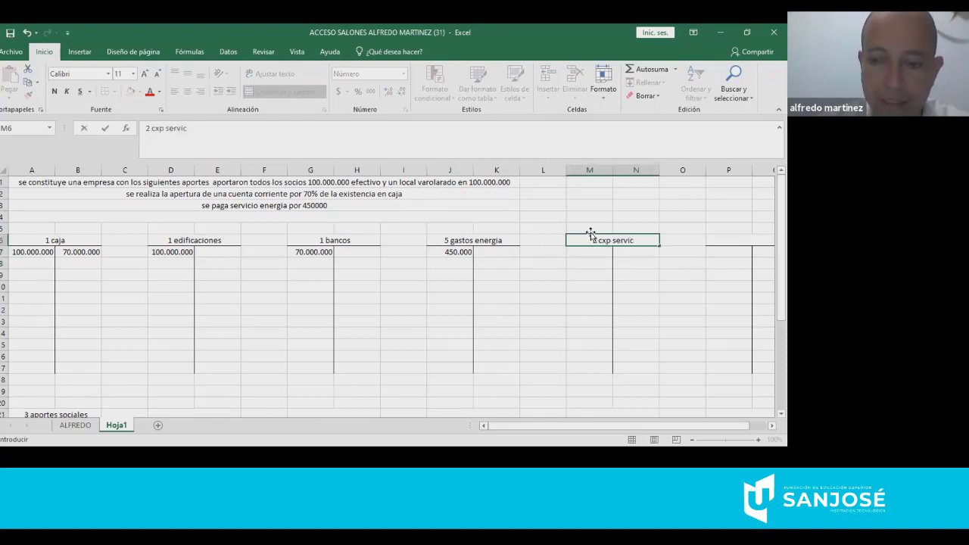
pyautogui.write('ios pubi')
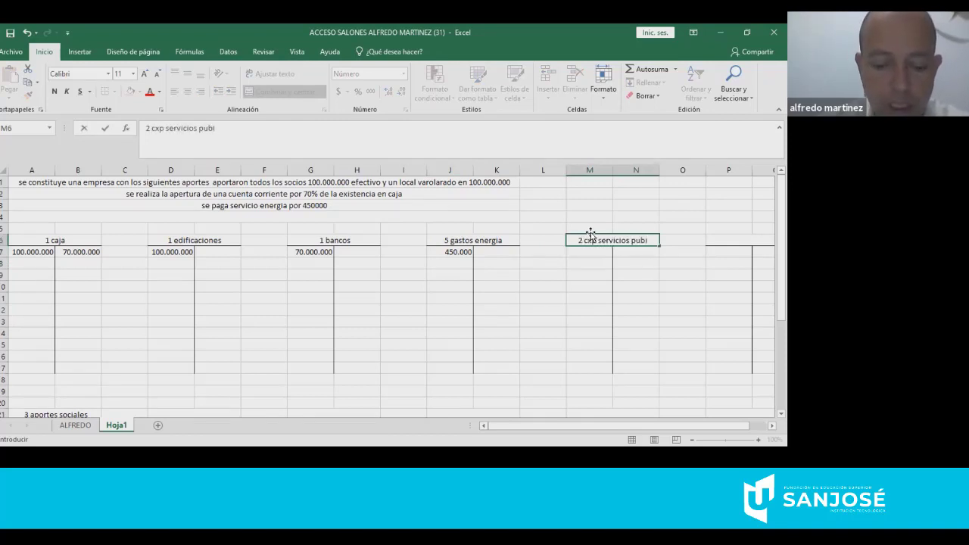
pyautogui.write('cos')
pyautogui.press('Return')
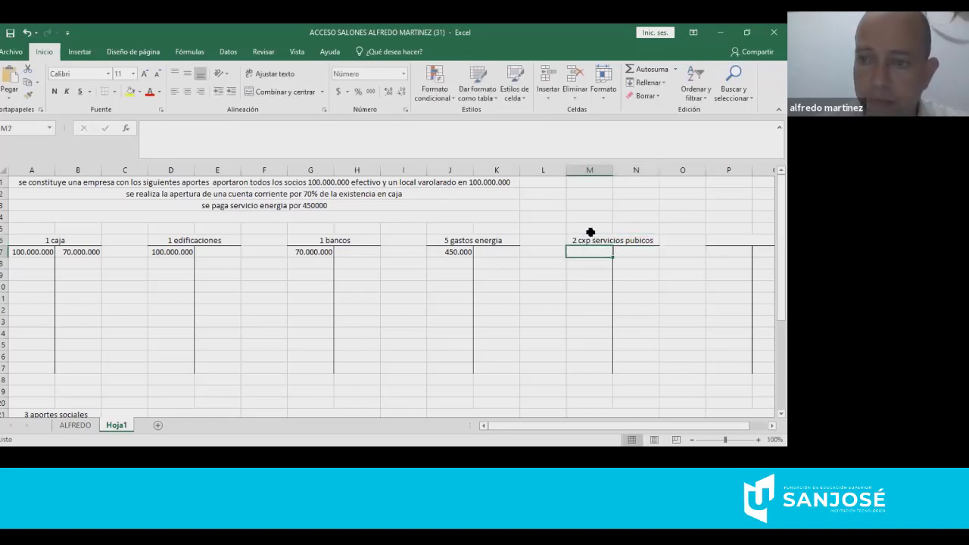
# - Record 450.000 on the credit side of the cxp servicios T-account, in cell N7
pyautogui.click(643, 250)
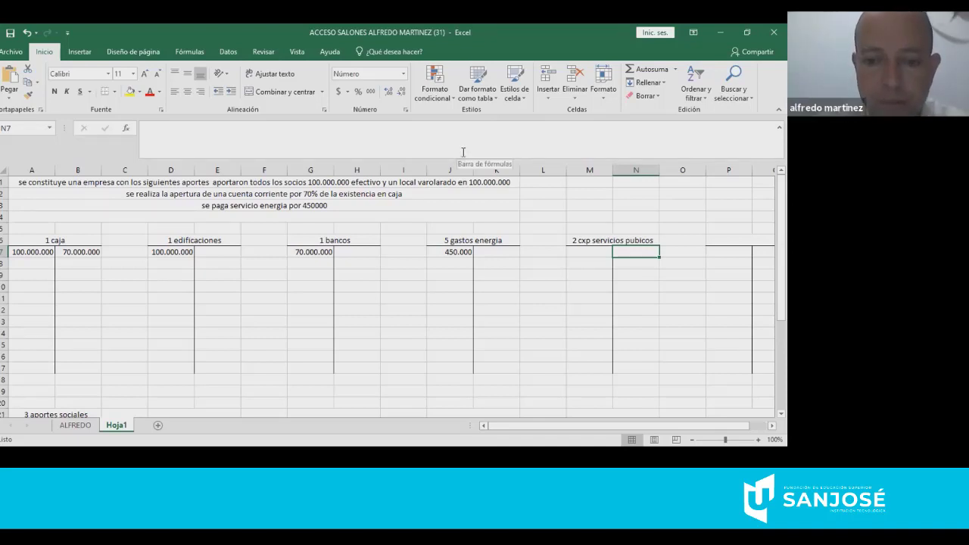
pyautogui.write('450000')
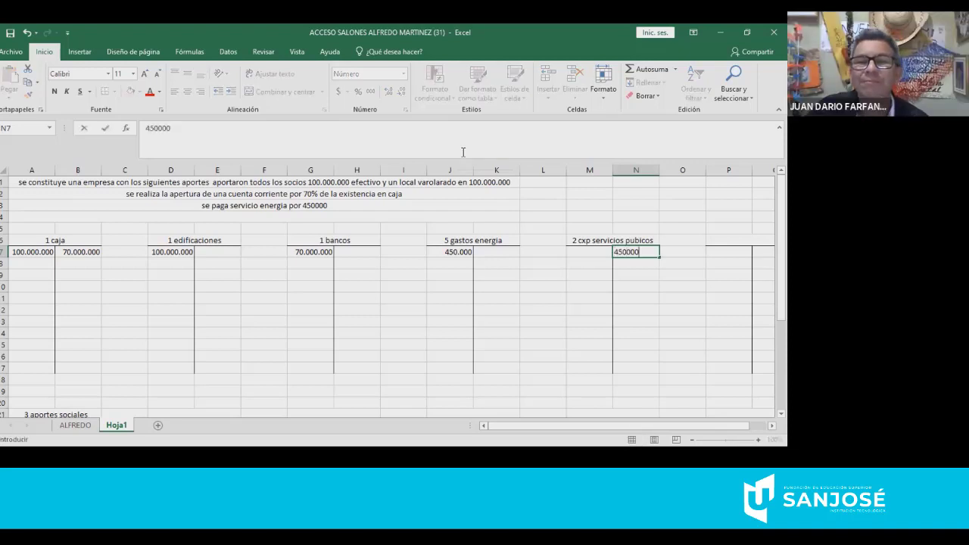
pyautogui.press('Return')
pyautogui.press('Up')
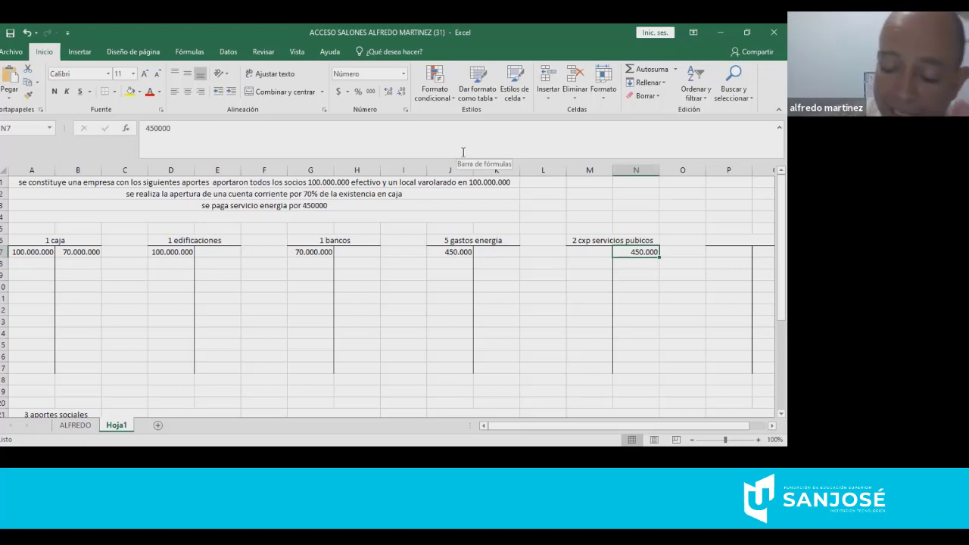
# - Record 450.000 on the debit side of the cxp servicios T-account, in cell M7
pyautogui.press('Left')
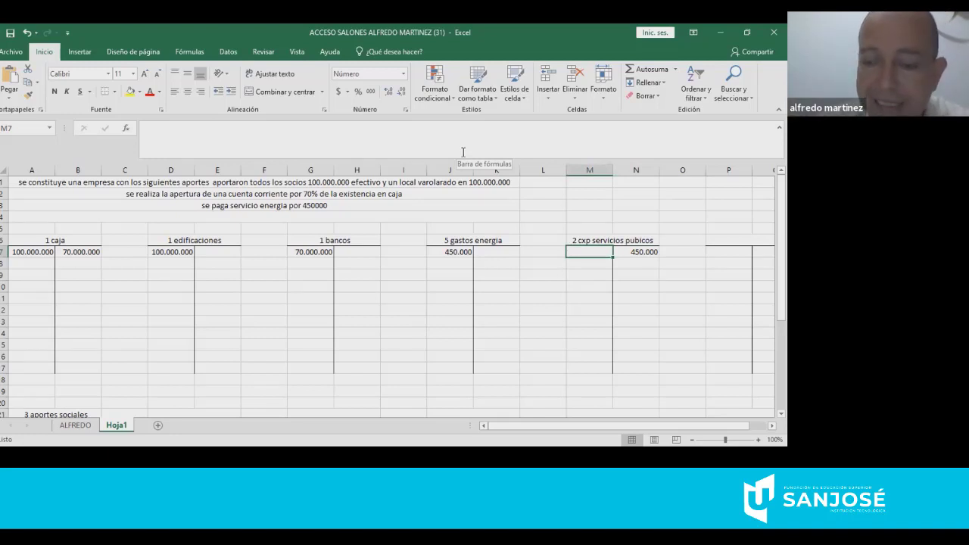
pyautogui.press('Right')
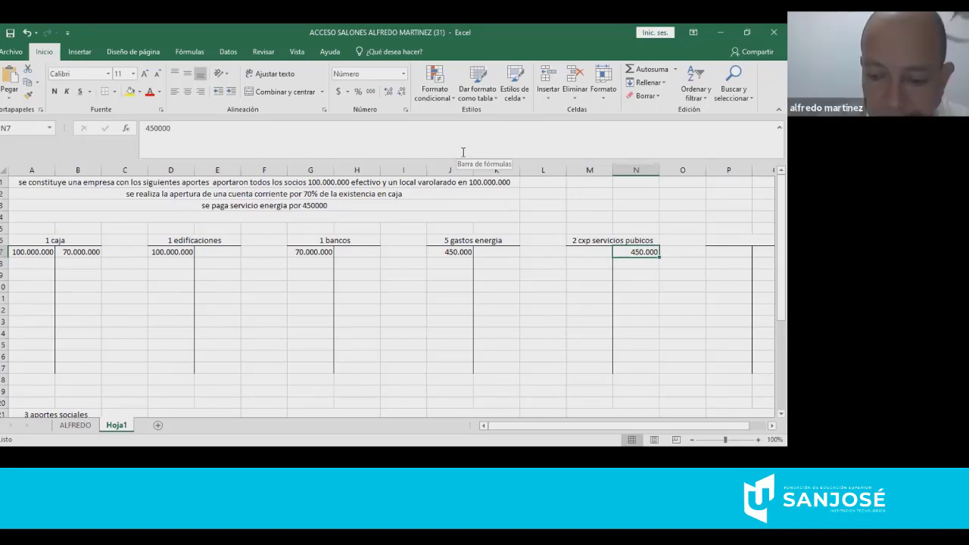
pyautogui.press('Left')
pyautogui.write('450000')
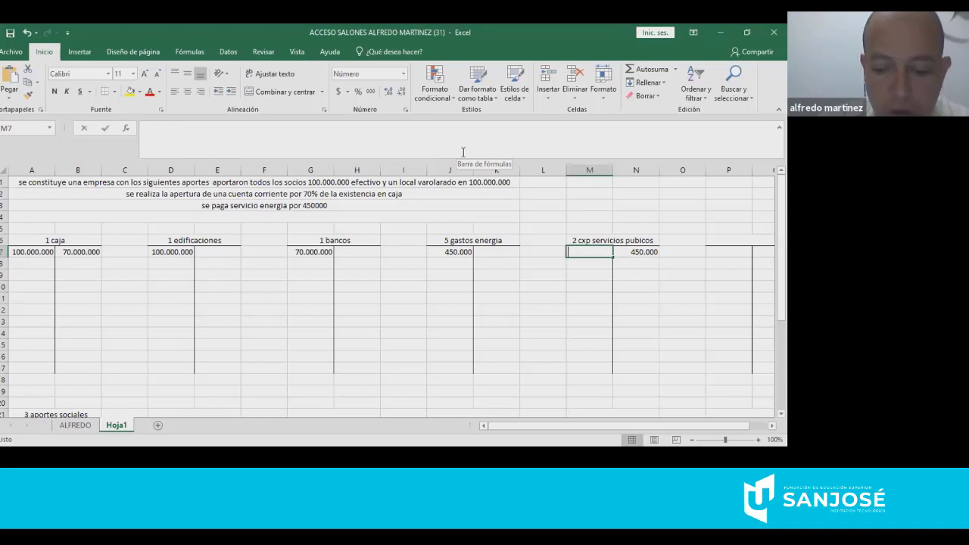
pyautogui.press('Return')
pyautogui.press('Up')
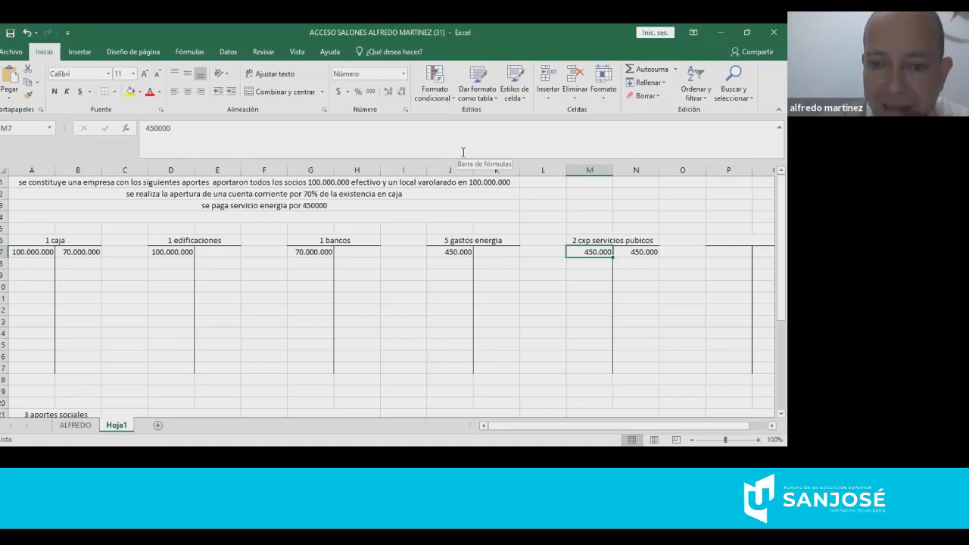
# - Record 450.000 on the credit side of the caja T-account, in cell B8
pyautogui.press('Left')
pyautogui.press('Left')
pyautogui.press('Left')
pyautogui.press('Left')
pyautogui.press('Left')
pyautogui.press('Left')
pyautogui.press('Left')
pyautogui.press('Left')
pyautogui.press('Left')
pyautogui.press('Left')
pyautogui.press('Left')
pyautogui.press('Down')
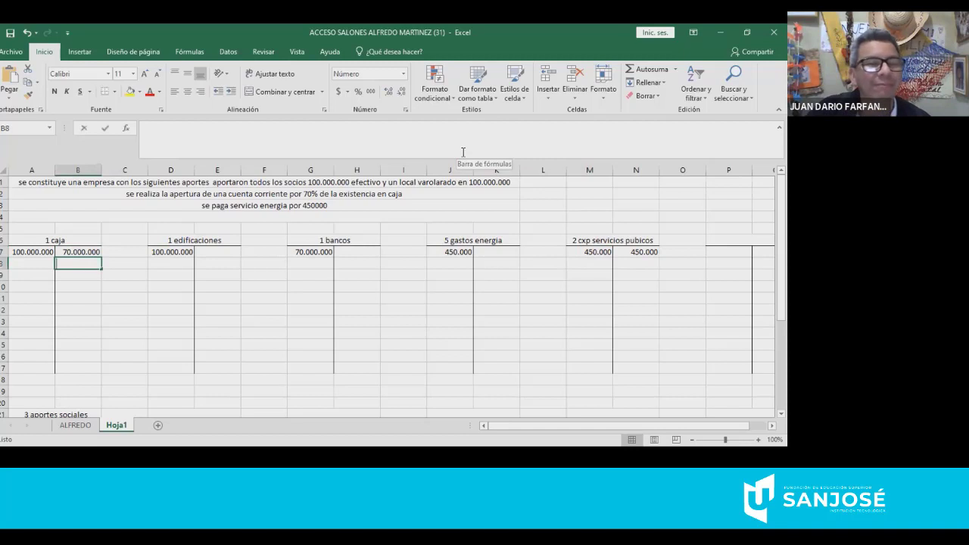
pyautogui.write('450000')
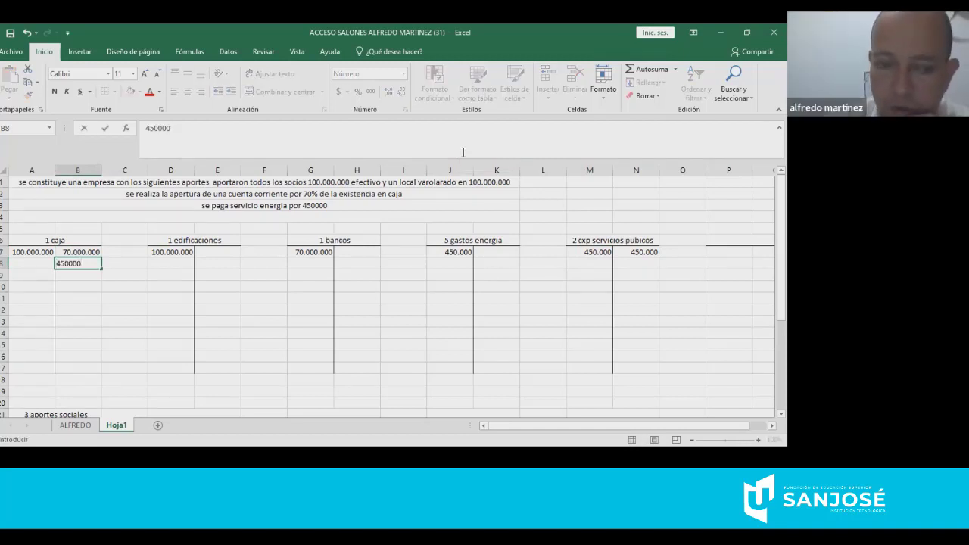
pyautogui.press('Return')
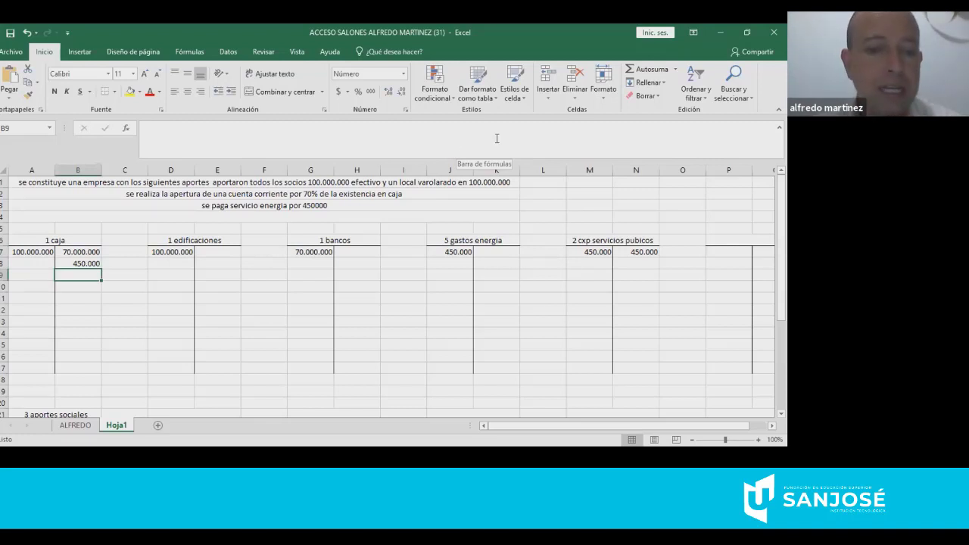
# - Write the fourth transaction in merged cell A4: "compra mercancias para la venta por un valor de 15000000 mas iva se paga concheque"
pyautogui.click(255, 218)
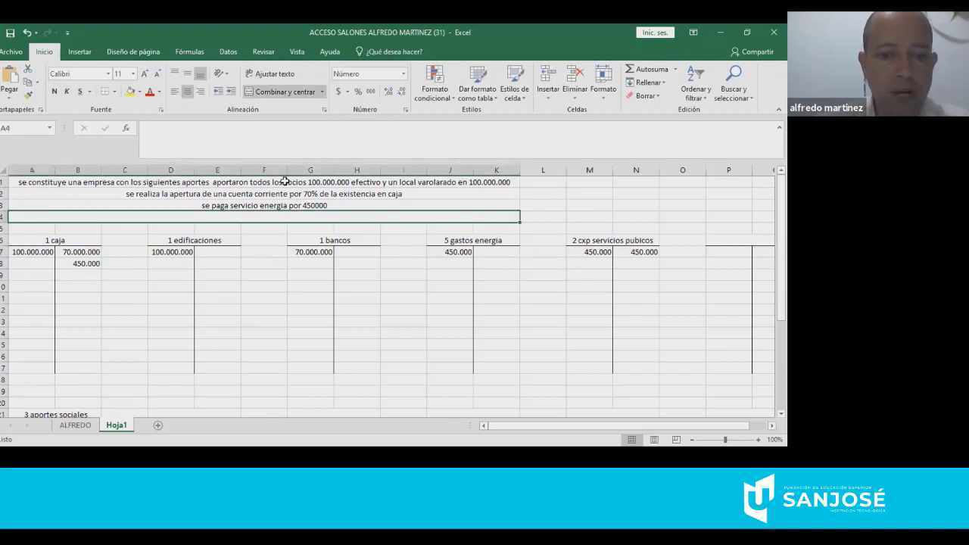
pyautogui.write('compra ')
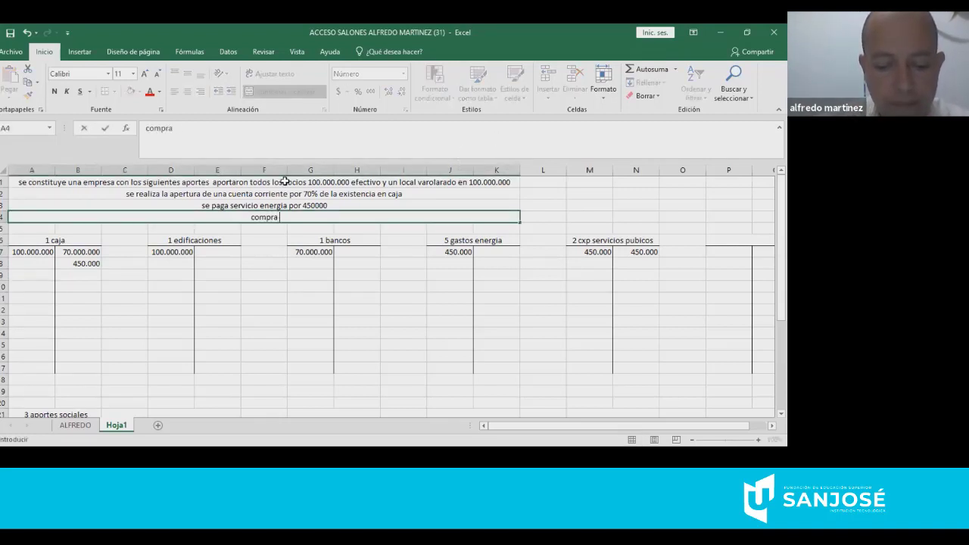
pyautogui.write('mercancias ')
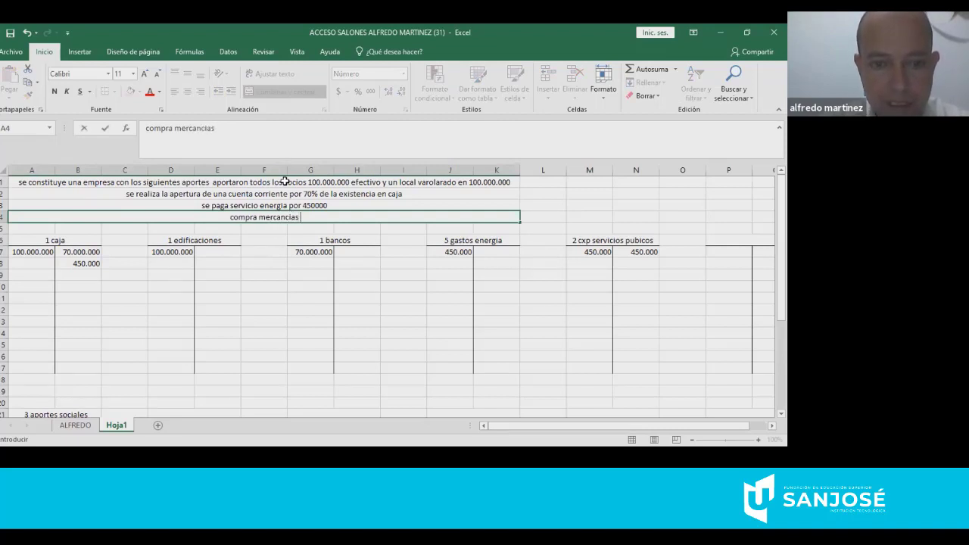
pyautogui.write('para la vent')
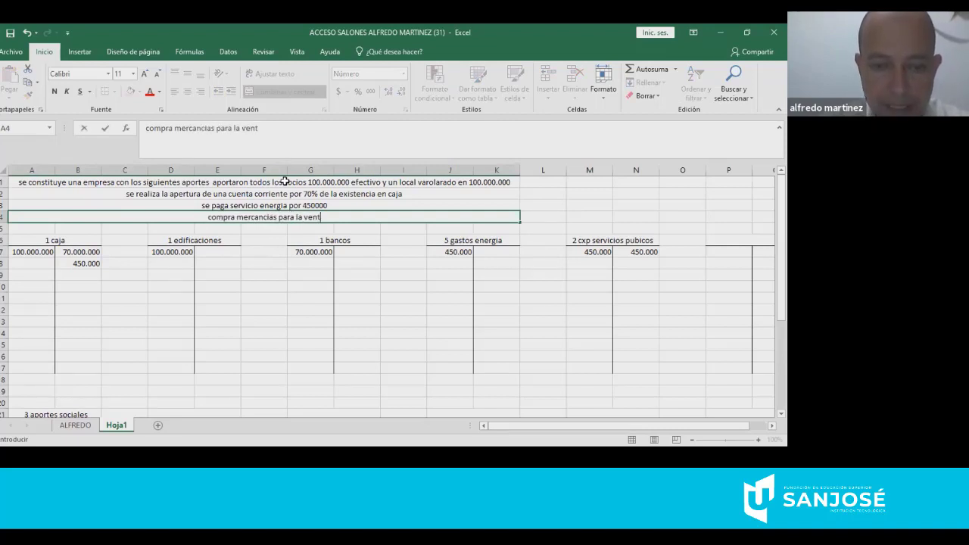
pyautogui.write('a por ')
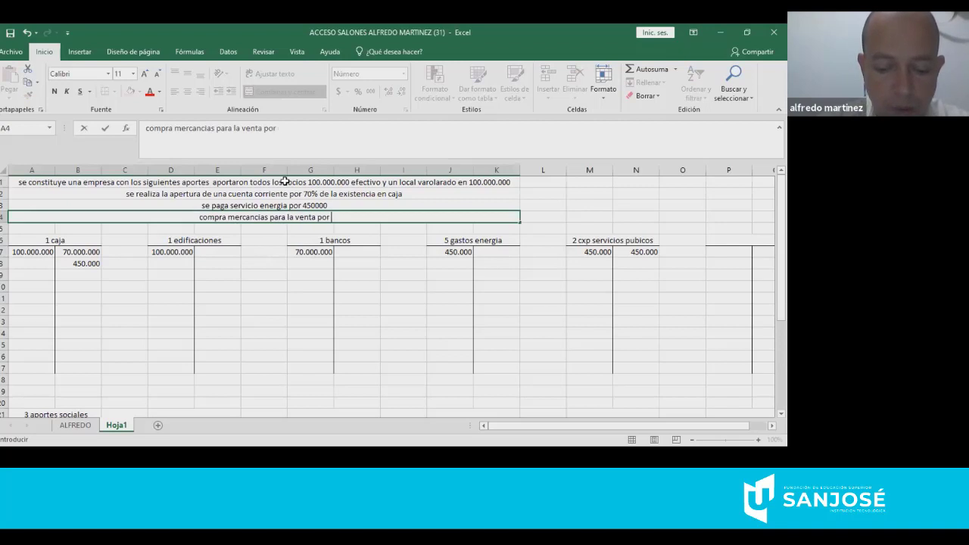
pyautogui.write('un valo de')
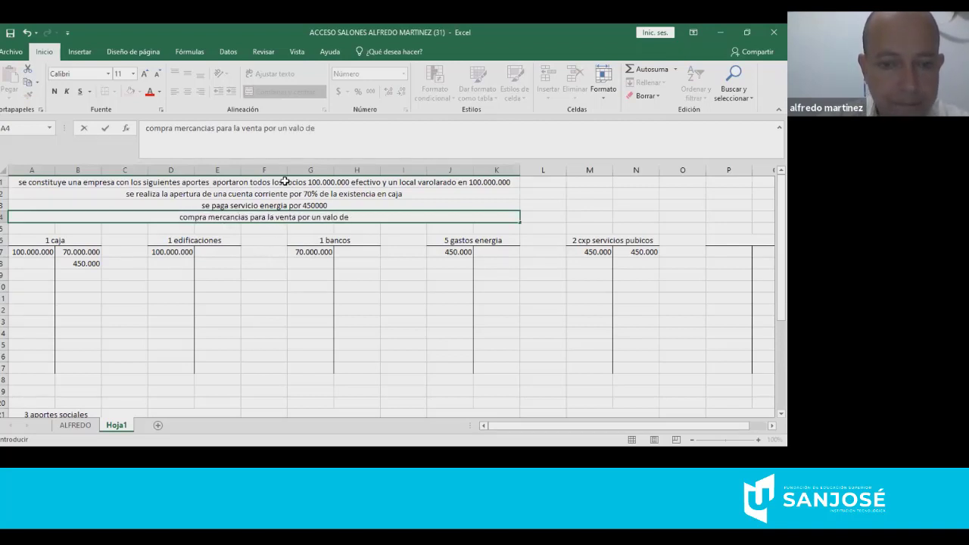
pyautogui.press('BackSpace')
pyautogui.press('BackSpace')
pyautogui.press('BackSpace')
pyautogui.press('BackSpace')
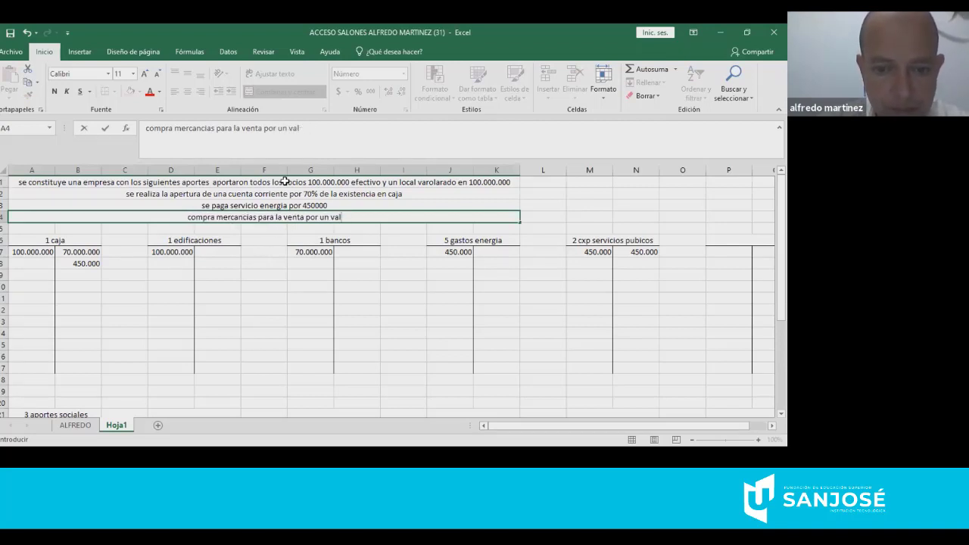
pyautogui.write('or de ')
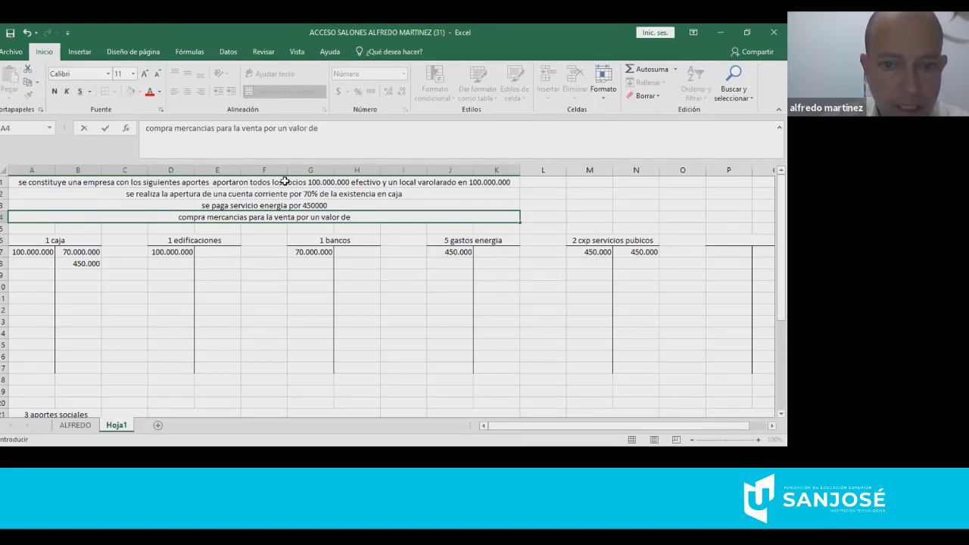
pyautogui.write('15')
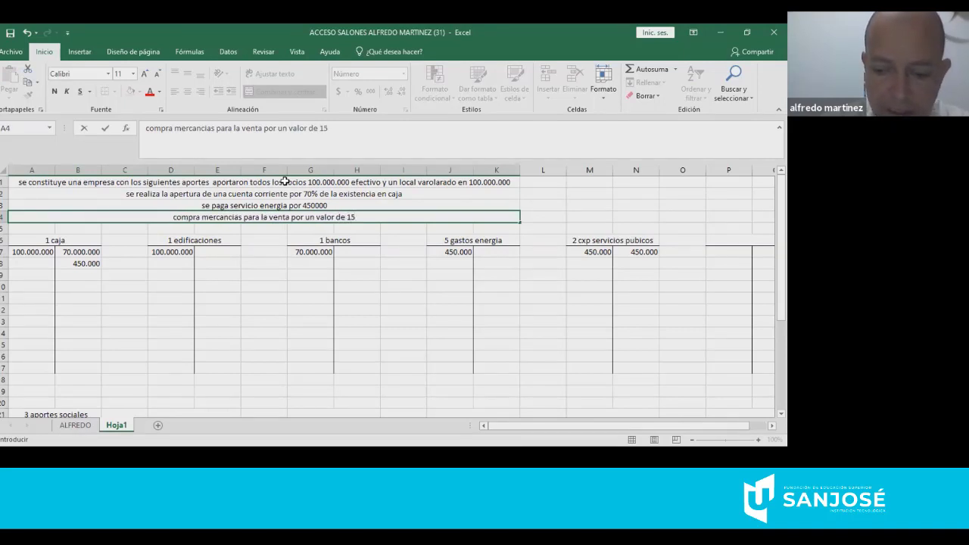
pyautogui.write('000000')
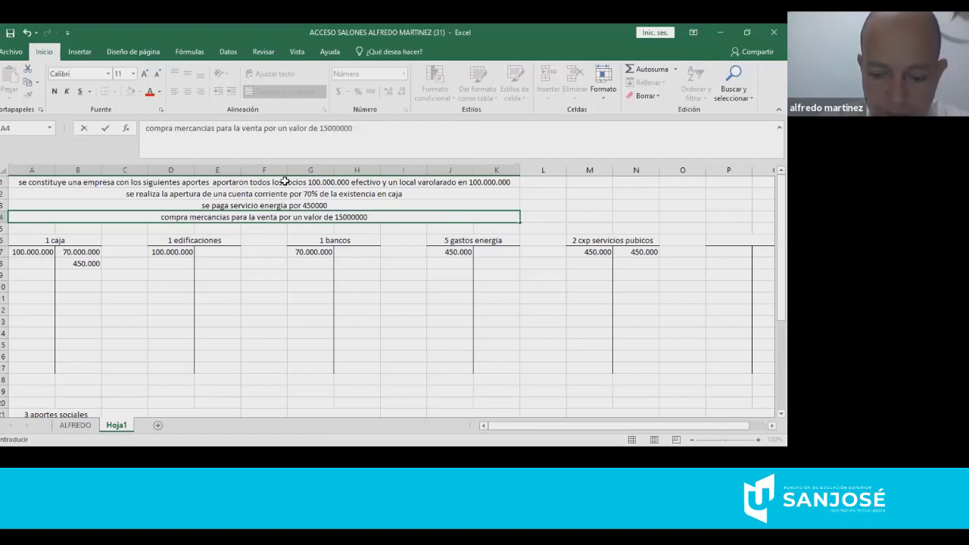
pyautogui.write(' mas iv')
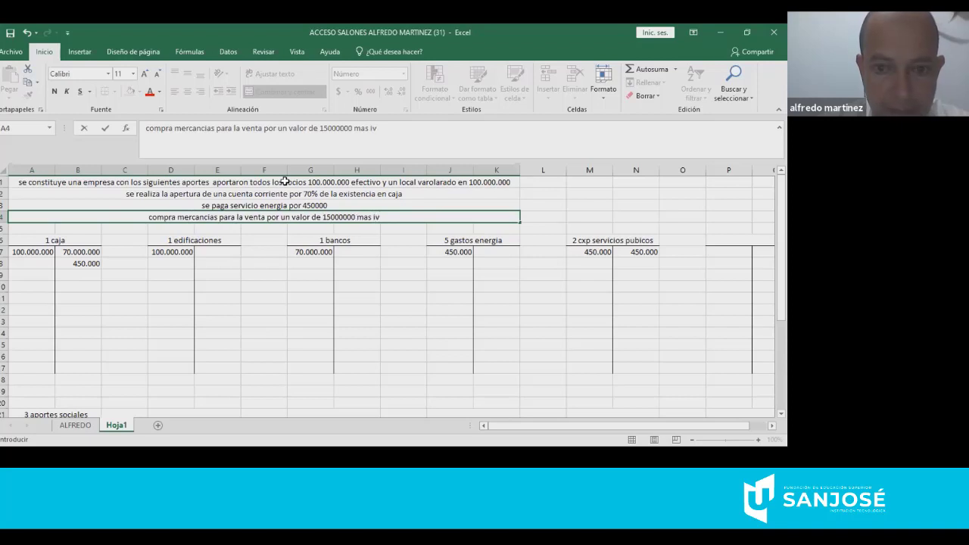
pyautogui.write('a se')
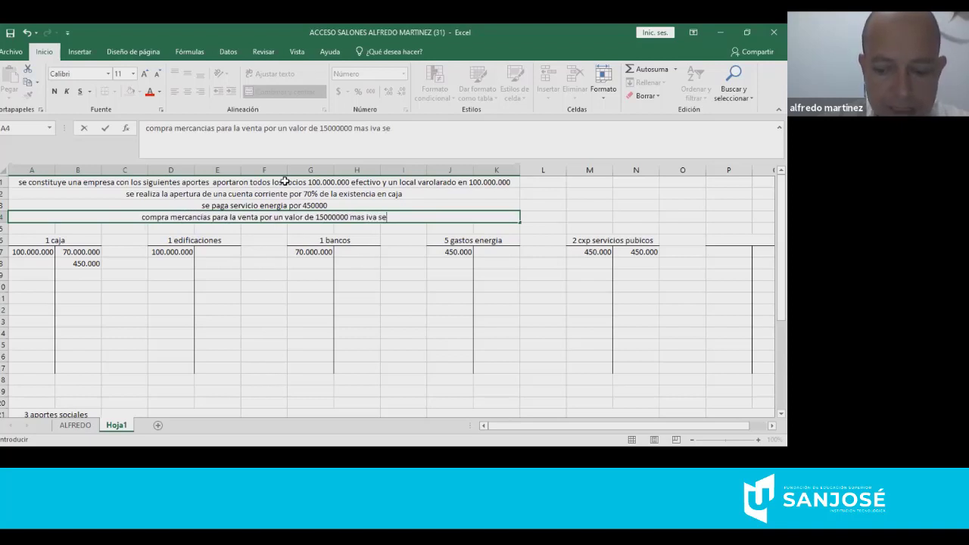
pyautogui.write(' paga concheque')
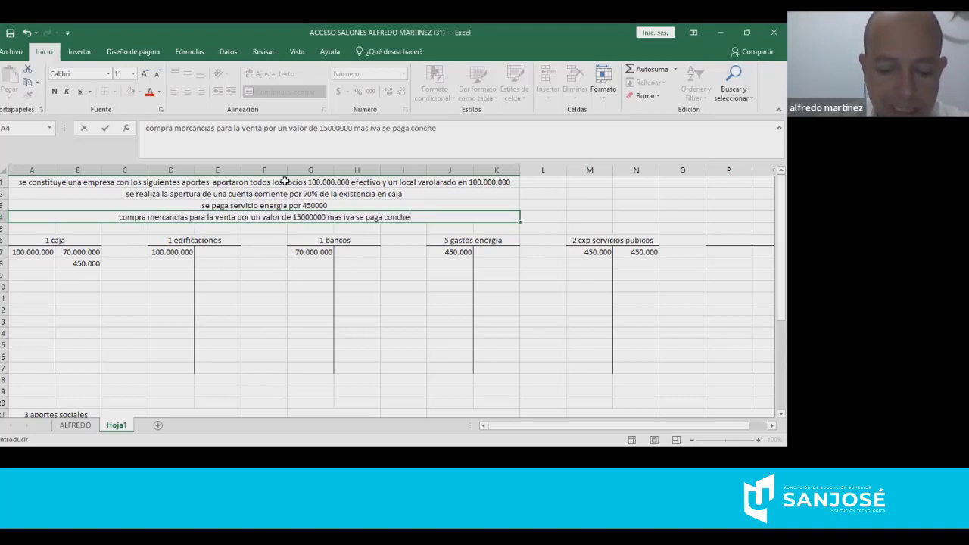
pyautogui.press('Return')
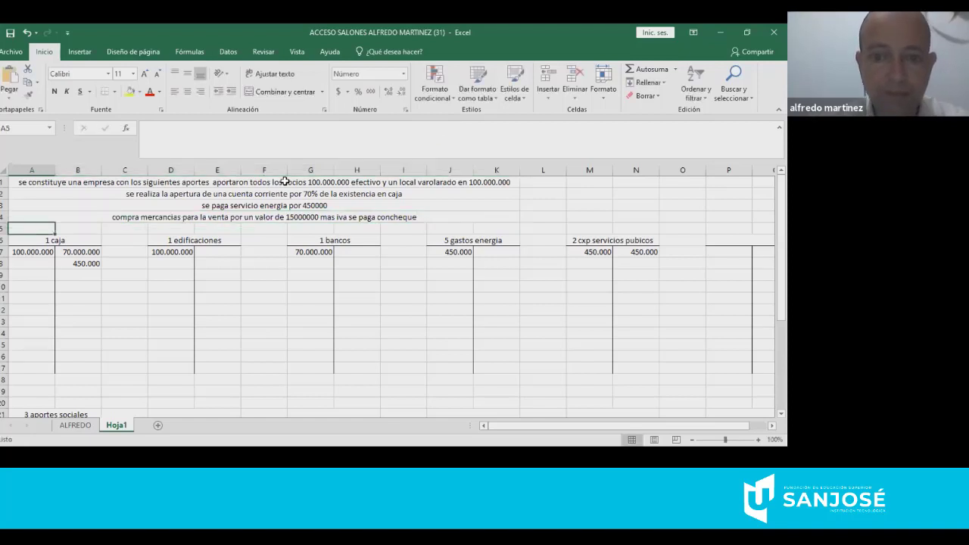
pyautogui.click(213, 220)
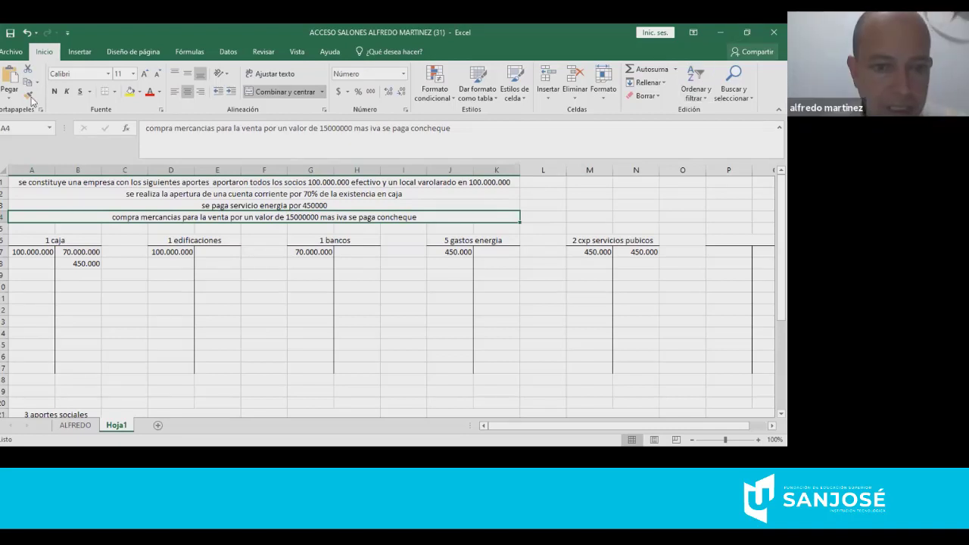
pyautogui.doubleClick(183, 218)
pyautogui.moveTo(113, 217); pyautogui.dragTo(352, 217)
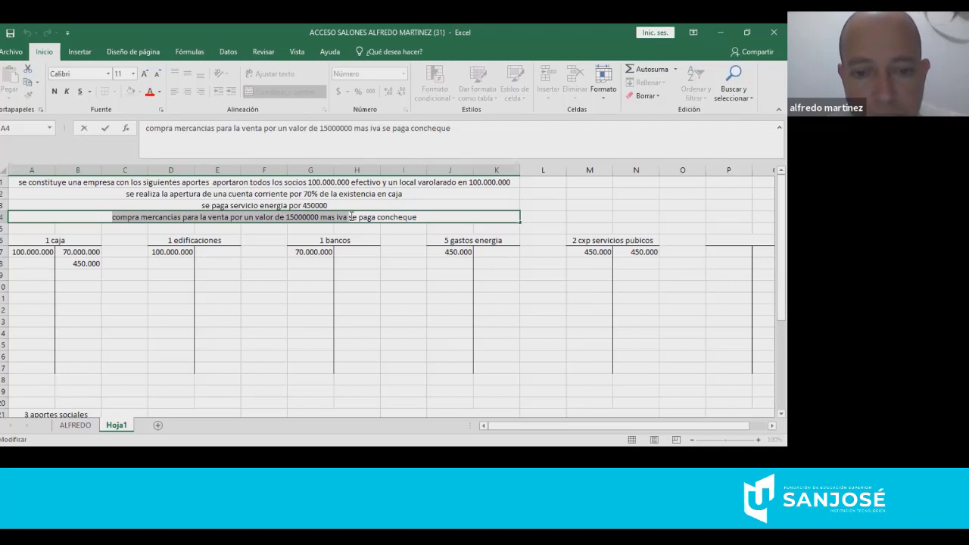
pyautogui.moveTo(351, 218)
pyautogui.mouseDown()
pyautogui.moveTo(416, 217)
pyautogui.moveTo(332, 221)
pyautogui.moveTo(348, 220)
pyautogui.mouseUp()
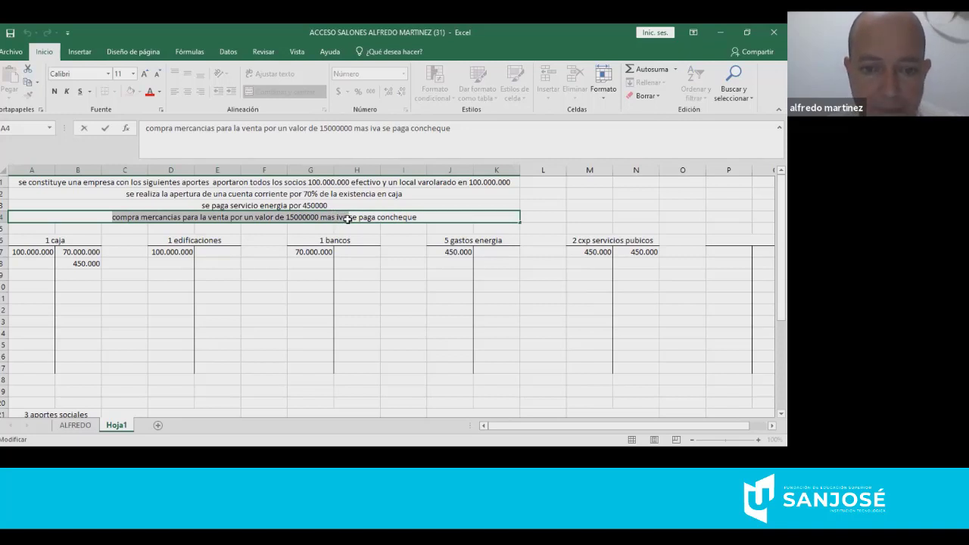
pyautogui.click(293, 253)
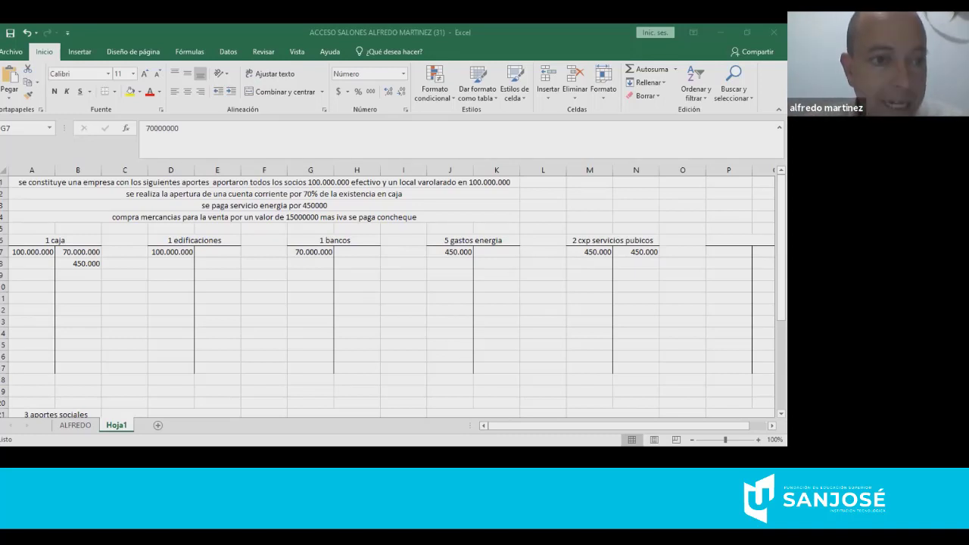
# - Title the T-account beside aportes sociales, in merged cell D21, "1 inventario"
pyautogui.scroll(-2, 394, 330)
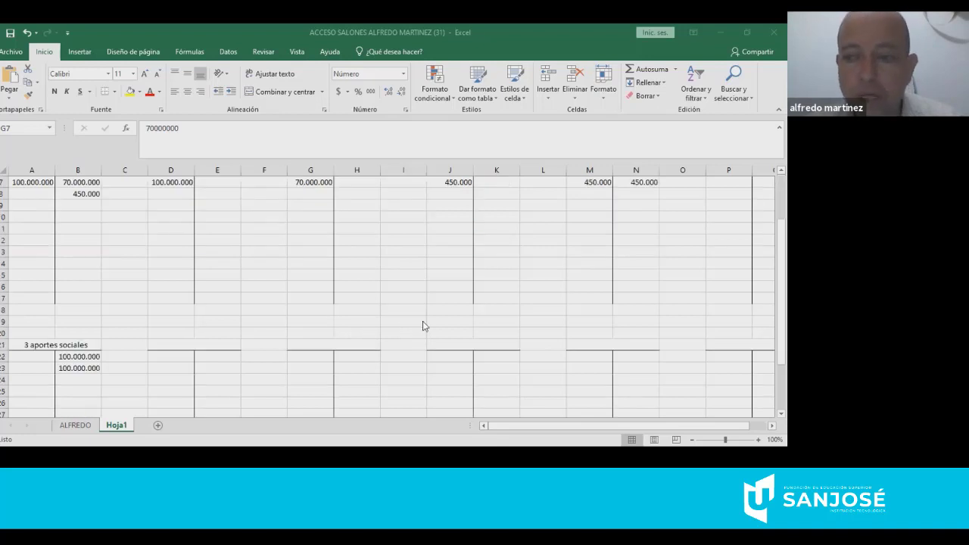
pyautogui.press('F2')
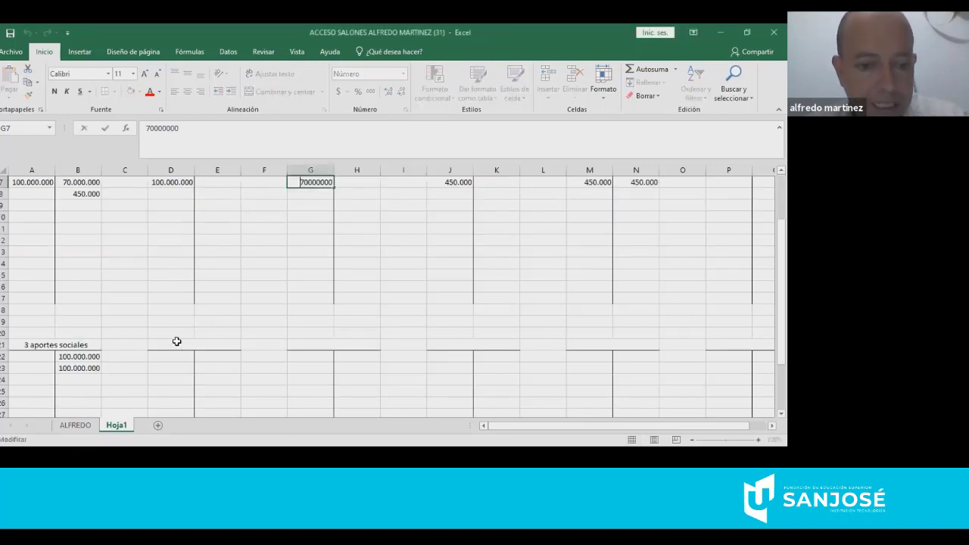
pyautogui.click(179, 340)
pyautogui.write('1')
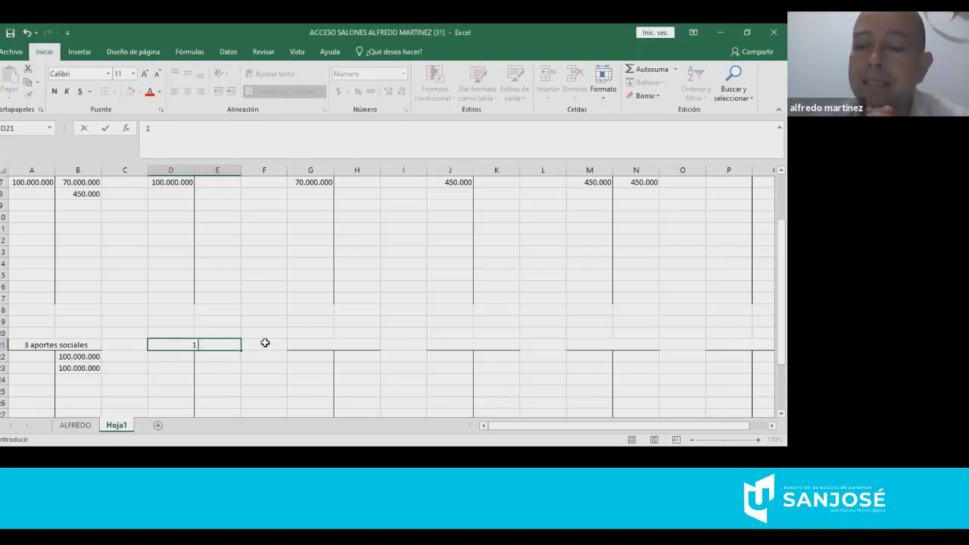
pyautogui.write(' i')
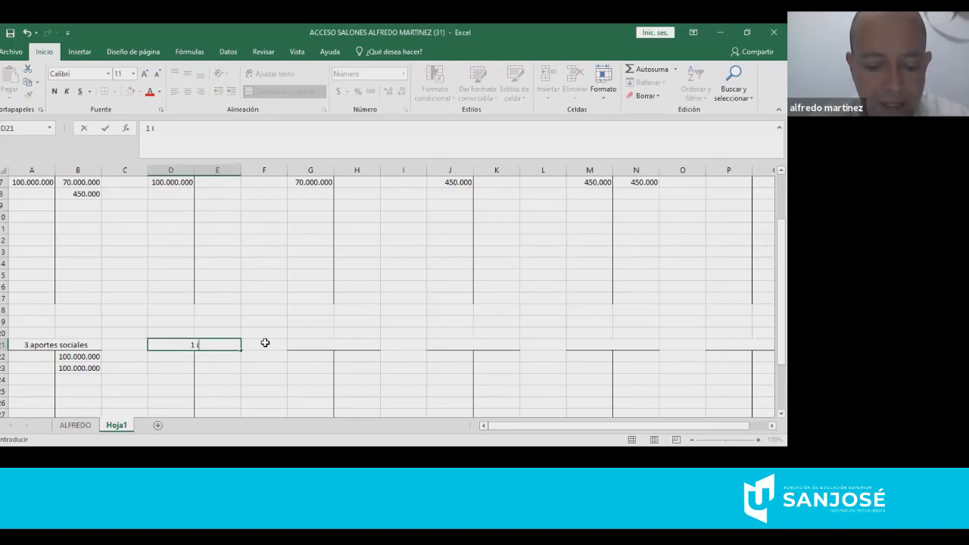
pyautogui.write('nventario')
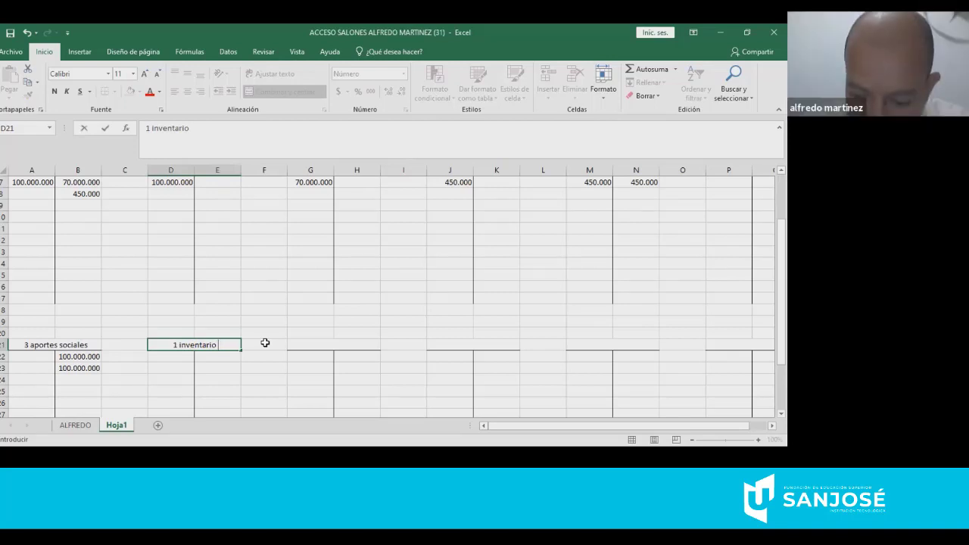
pyautogui.press('Up')
# - Merge and center D20:E20 above the inventario title and enter the note "mercancias no fabricadas por la empres"
pyautogui.moveTo(164, 331); pyautogui.dragTo(216, 336)
pyautogui.click(277, 91)
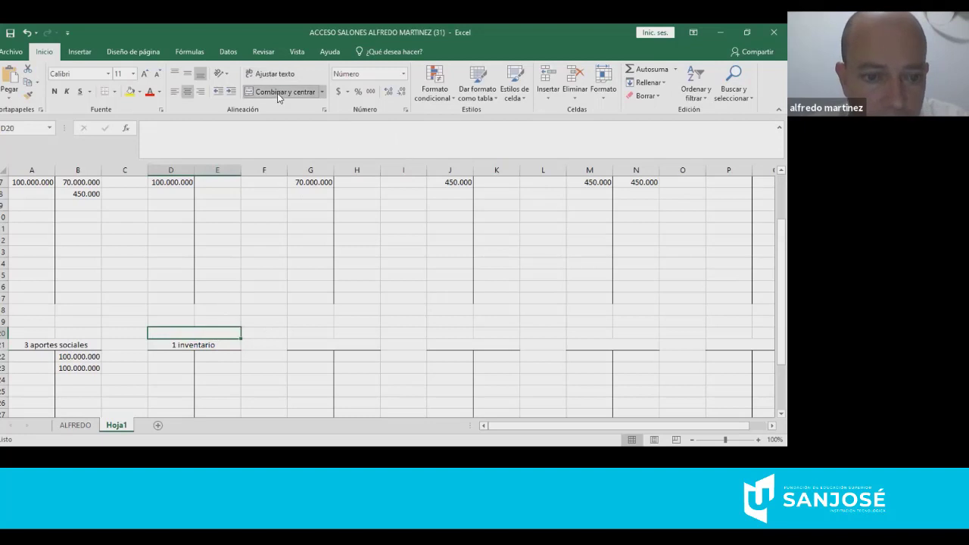
pyautogui.write('mercan')
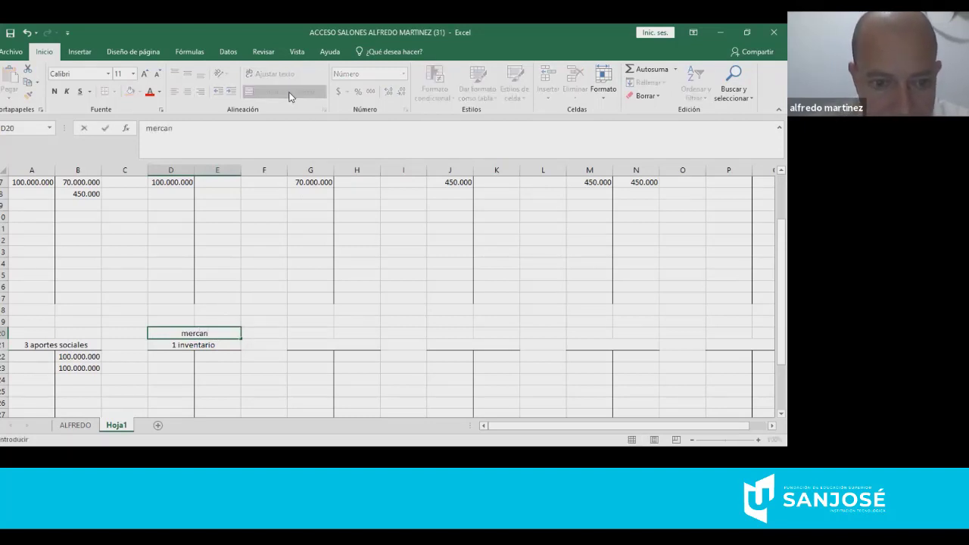
pyautogui.write('cias no')
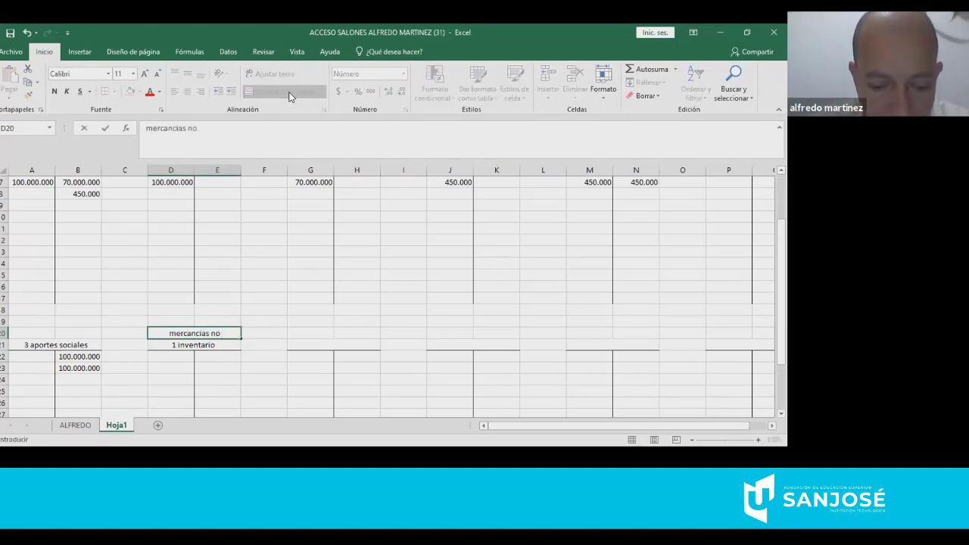
pyautogui.write(' fabricadas p')
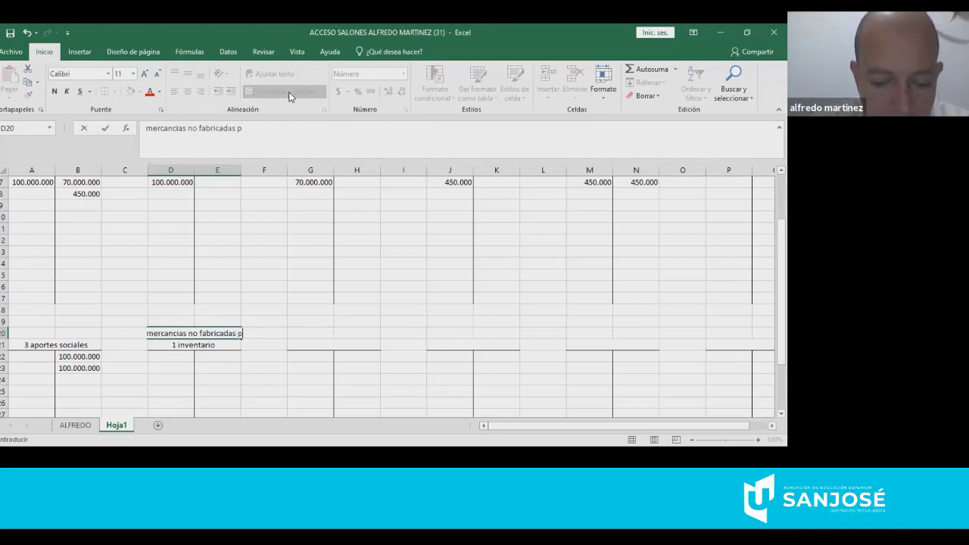
pyautogui.write('or laemp')
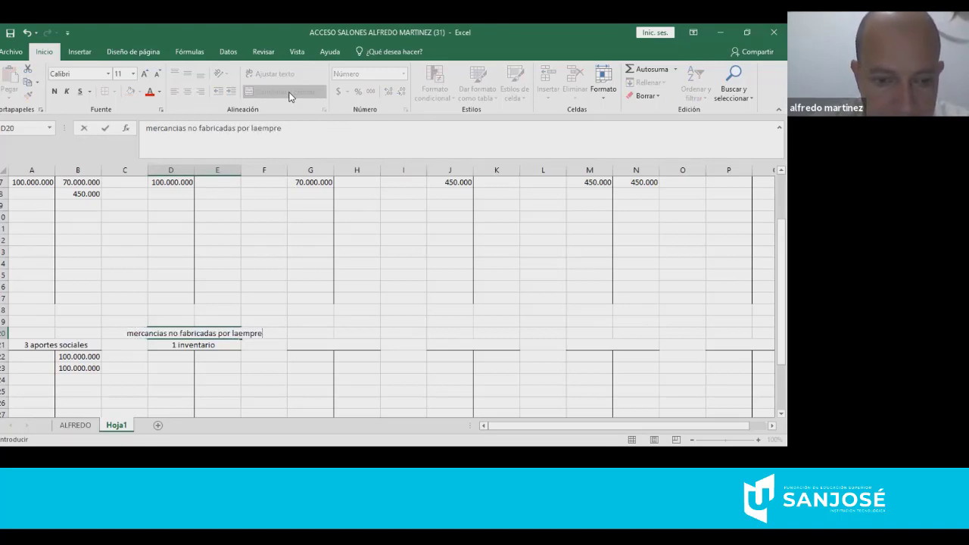
pyautogui.press('BackSpace')
pyautogui.press('BackSpace')
pyautogui.write('empres')
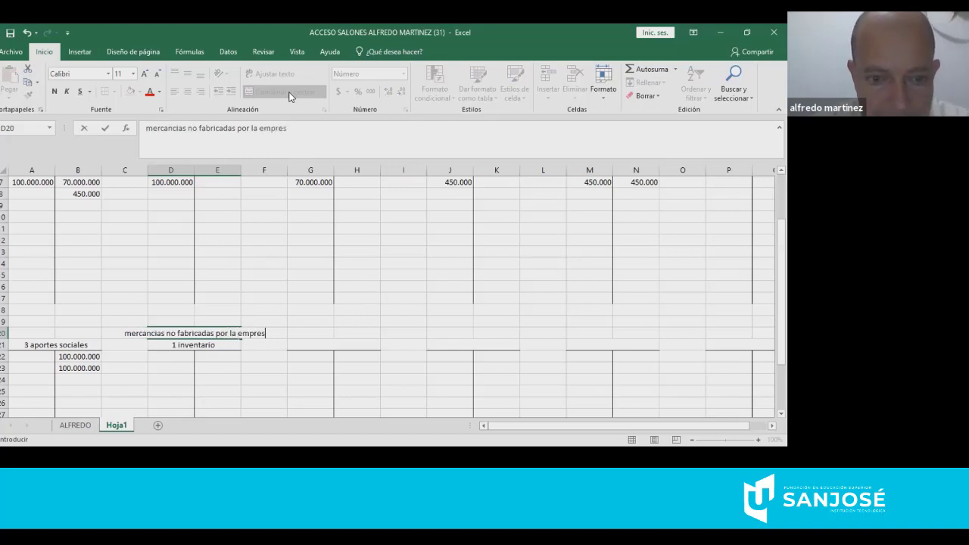
pyautogui.press('Return')
# - Merge and center D19:E20 and wrap the note's text over two lines above the inventario title
pyautogui.moveTo(175, 315); pyautogui.dragTo(202, 328)
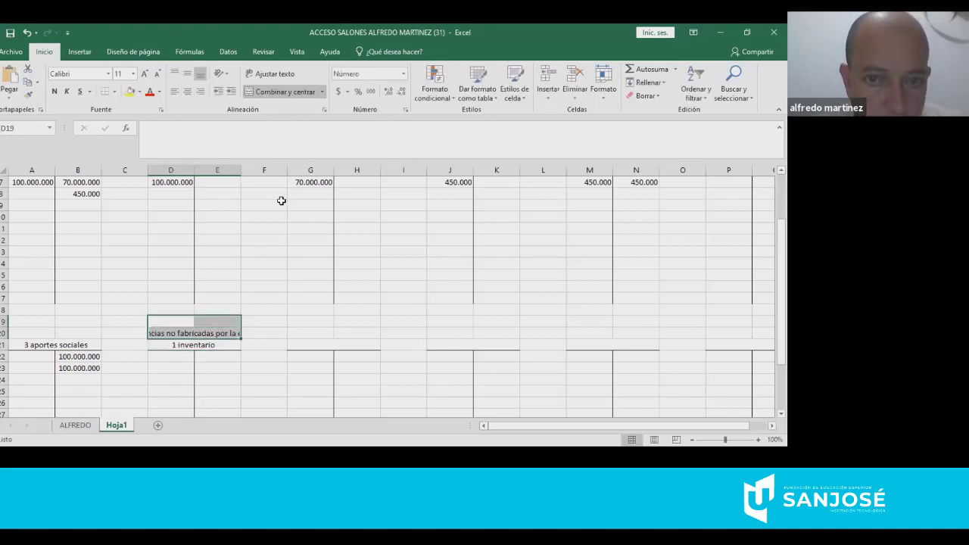
pyautogui.click(303, 93)
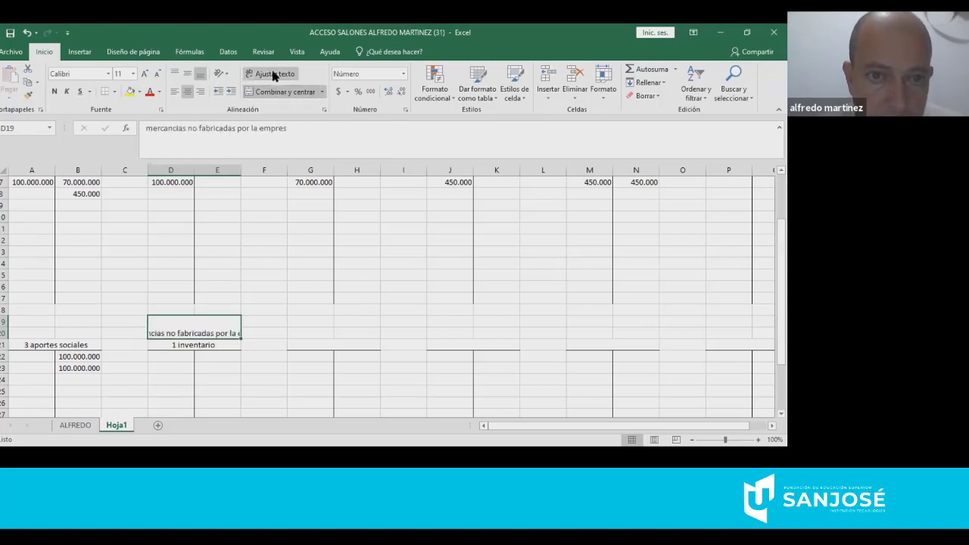
pyautogui.click(273, 74)
pyautogui.click(198, 353)
pyautogui.click(195, 345)
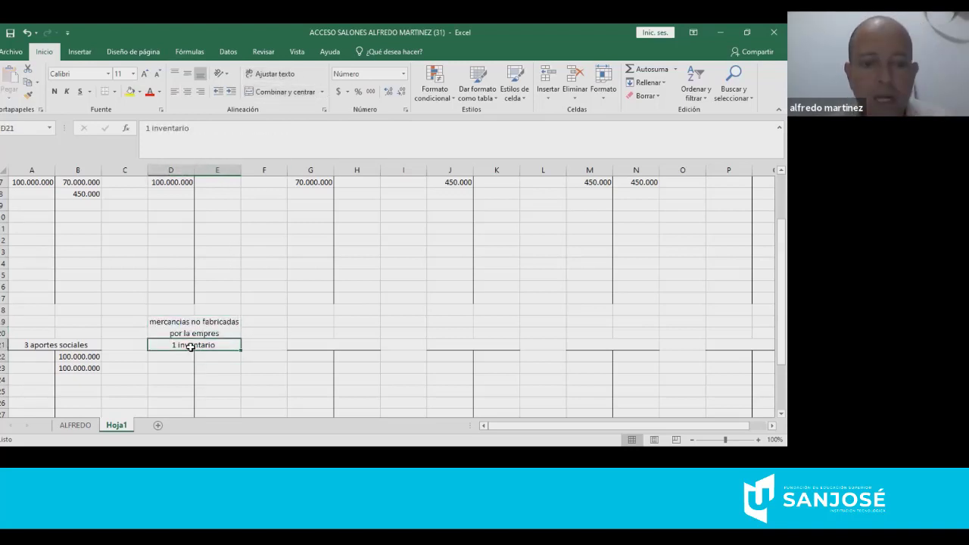
# - Add thousands separators to the purchase amount in the fourth transaction in A4, so it reads 15.000.000
pyautogui.click(185, 332)
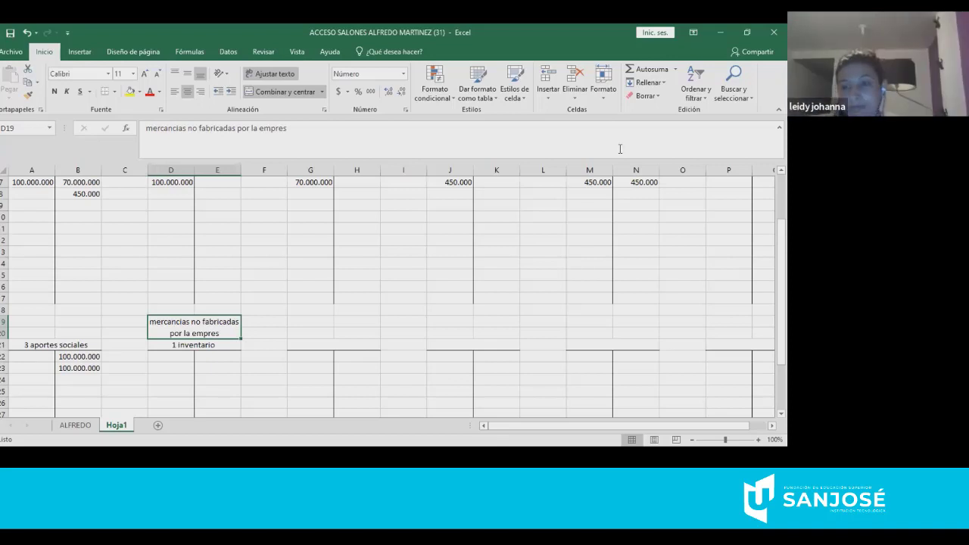
pyautogui.scroll(2, 540, 235)
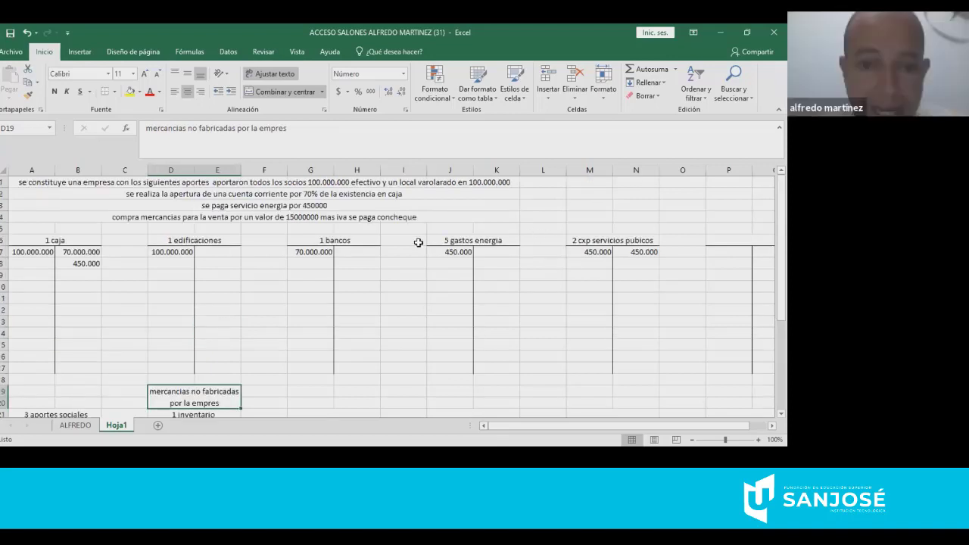
pyautogui.click(277, 217)
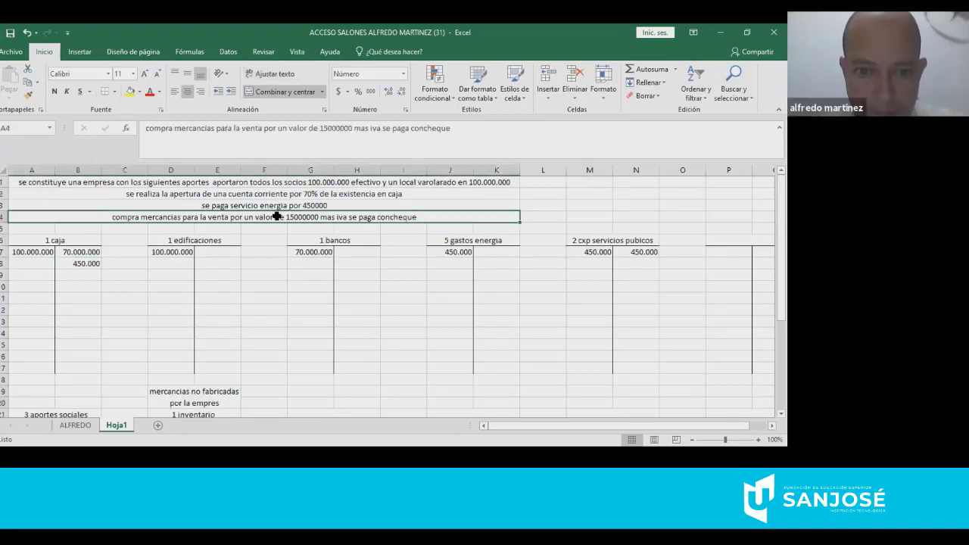
pyautogui.click(321, 127)
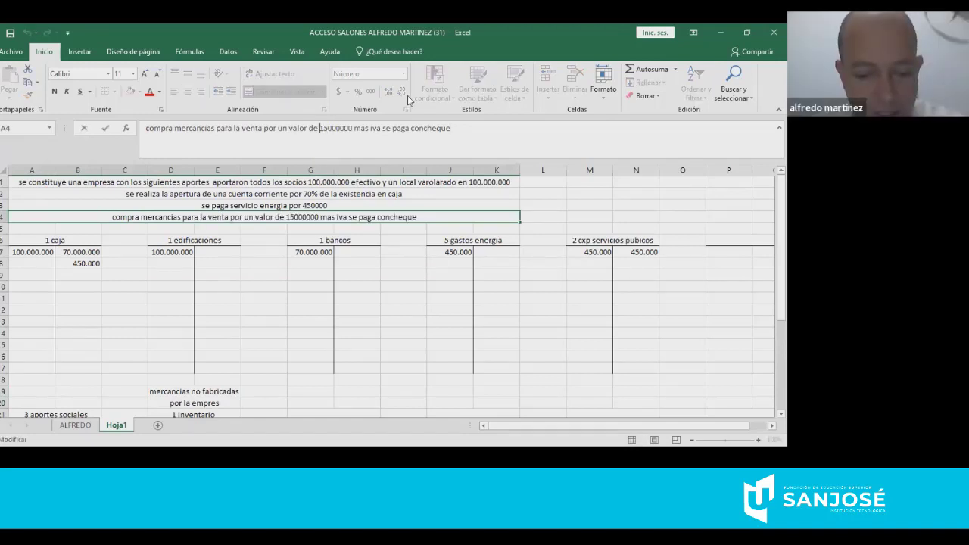
pyautogui.write('.')
pyautogui.press('Right')
pyautogui.press('Right')
pyautogui.press('Right')
pyautogui.write('.')
pyautogui.click(353, 310)
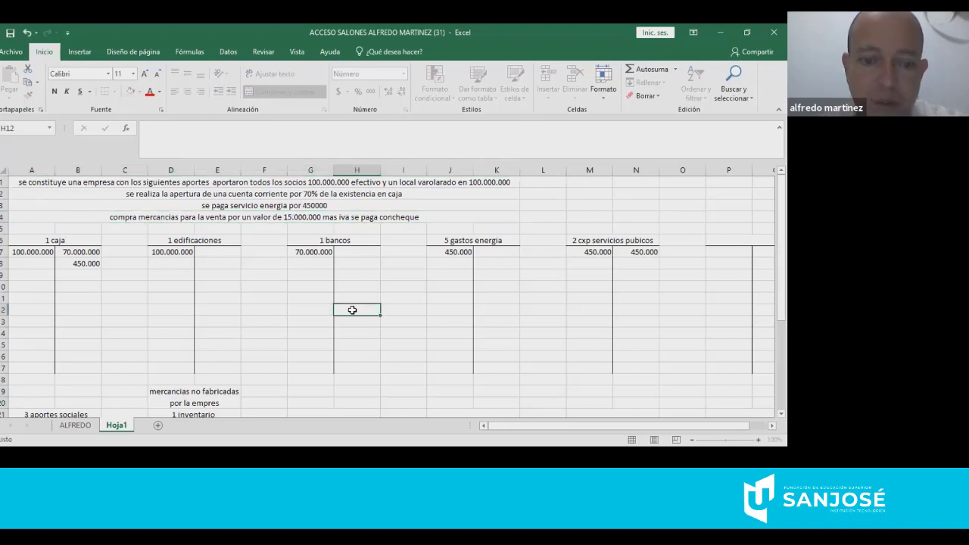
# - Record 15000000 on the debit side of the inventario T-account, in D22
pyautogui.scroll(-1, 361, 300)
pyautogui.scroll(-2, 362, 293)
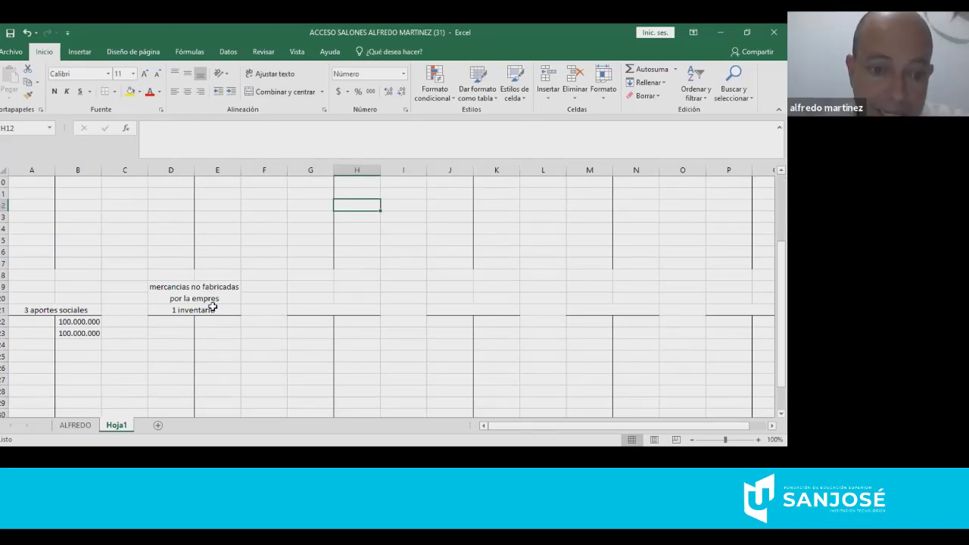
pyautogui.moveTo(210, 293); pyautogui.dragTo(215, 307)
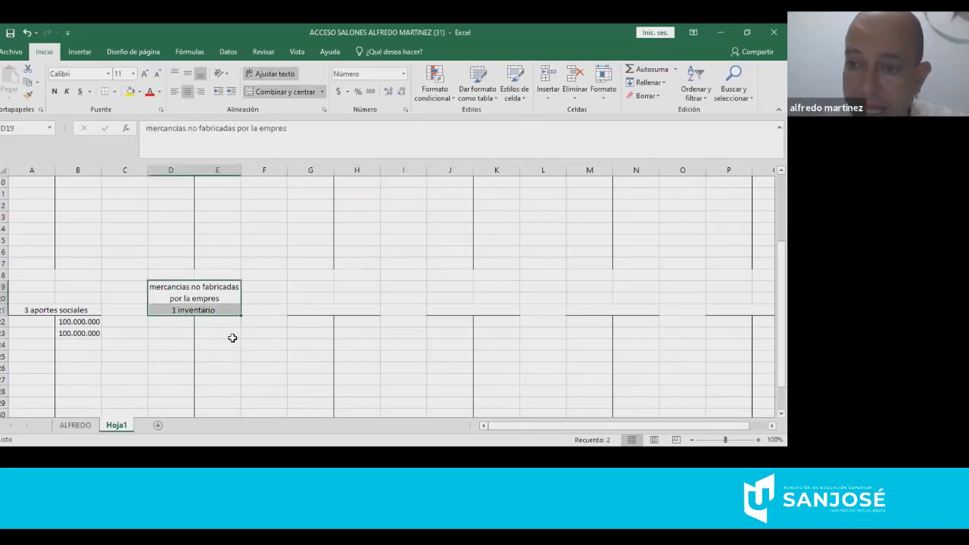
pyautogui.click(181, 307)
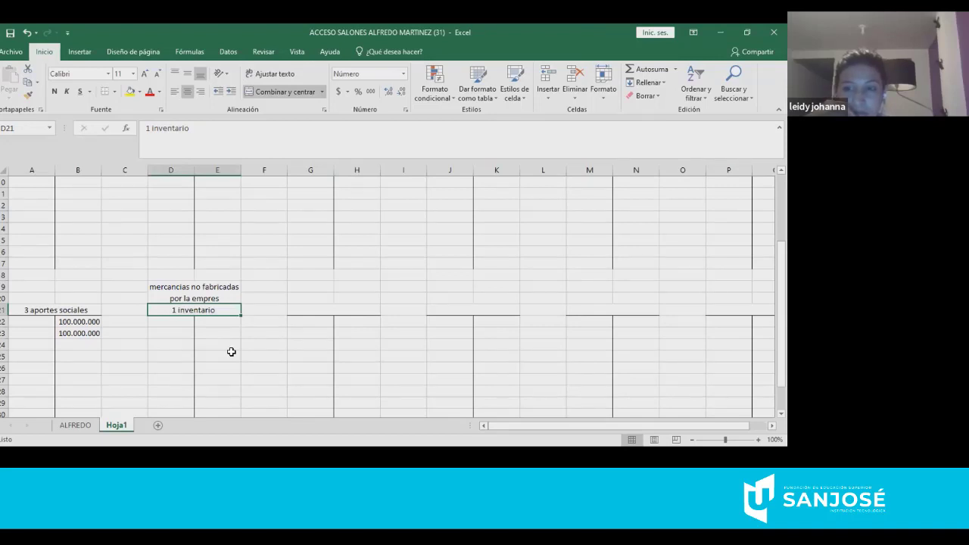
pyautogui.click(180, 323)
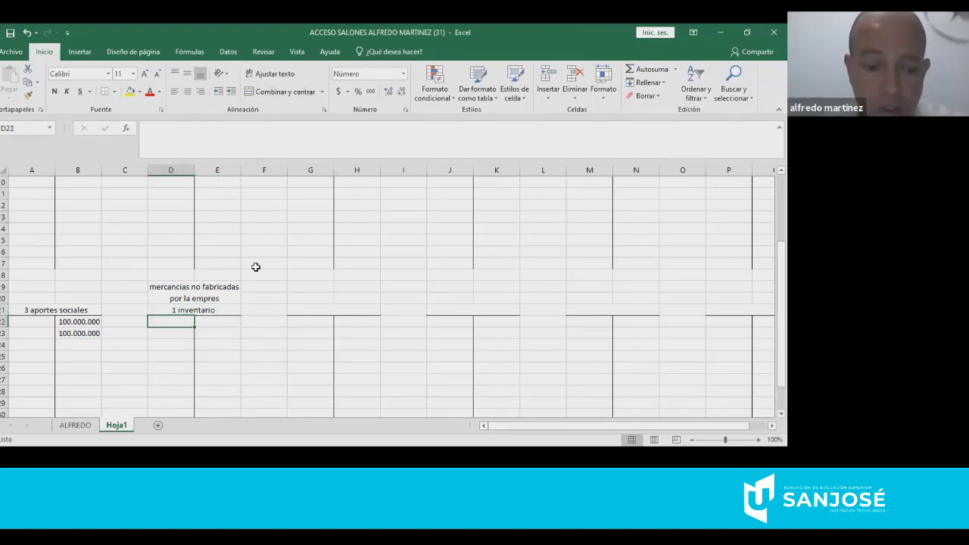
pyautogui.write('15000')
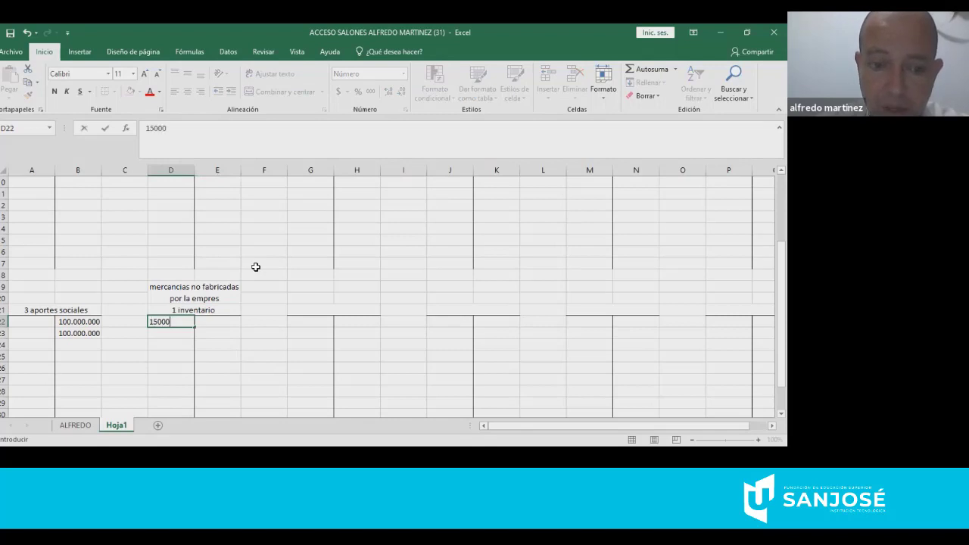
pyautogui.write('000')
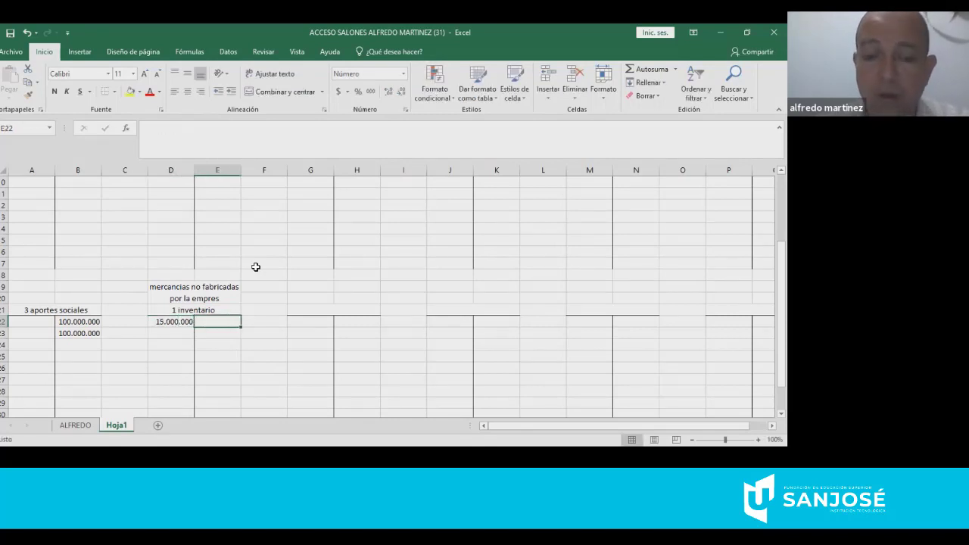
# - Enter the 19% IVA rate in L4, beside the merchandise purchase transaction
pyautogui.scroll(3, 333, 253)
pyautogui.click(324, 217)
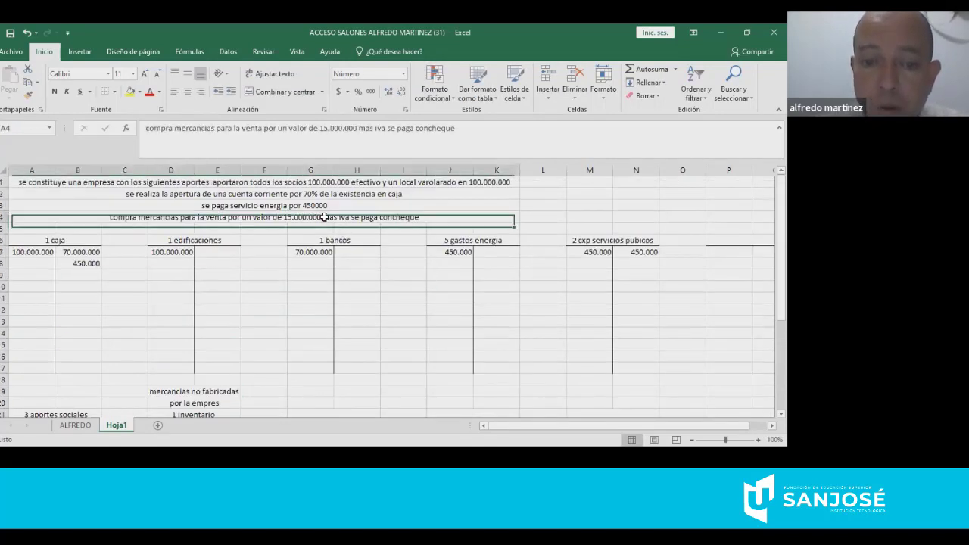
pyautogui.doubleClick(334, 217)
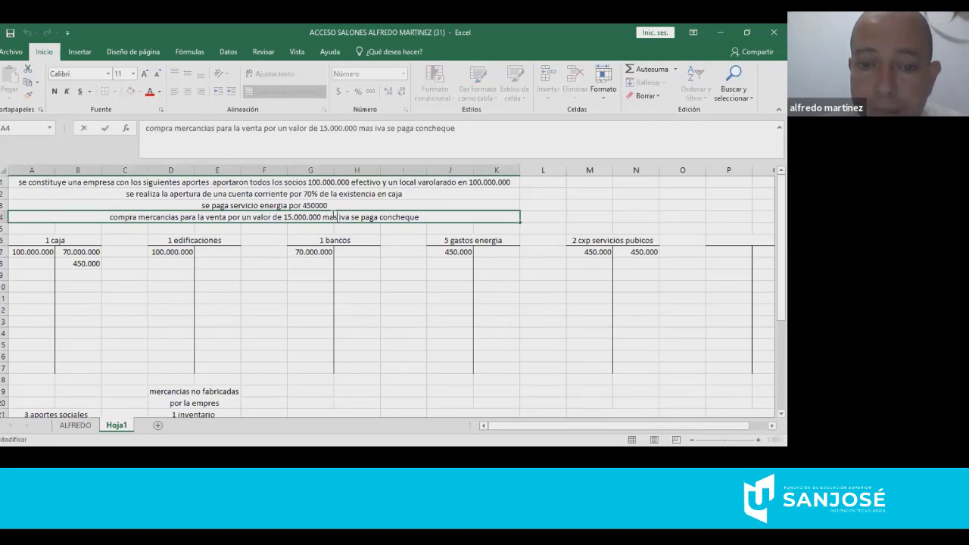
pyautogui.moveTo(339, 218); pyautogui.dragTo(351, 217)
pyautogui.click(281, 309)
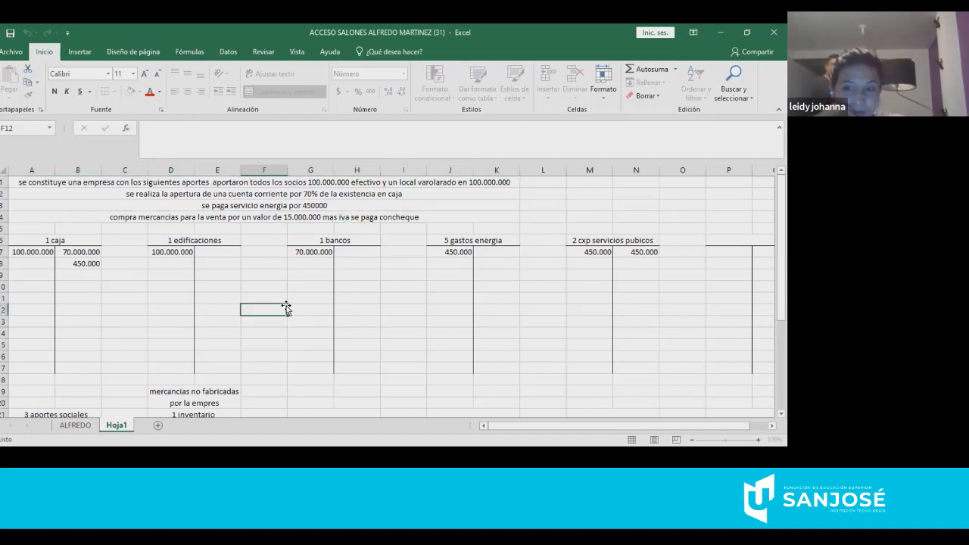
pyautogui.click(534, 216)
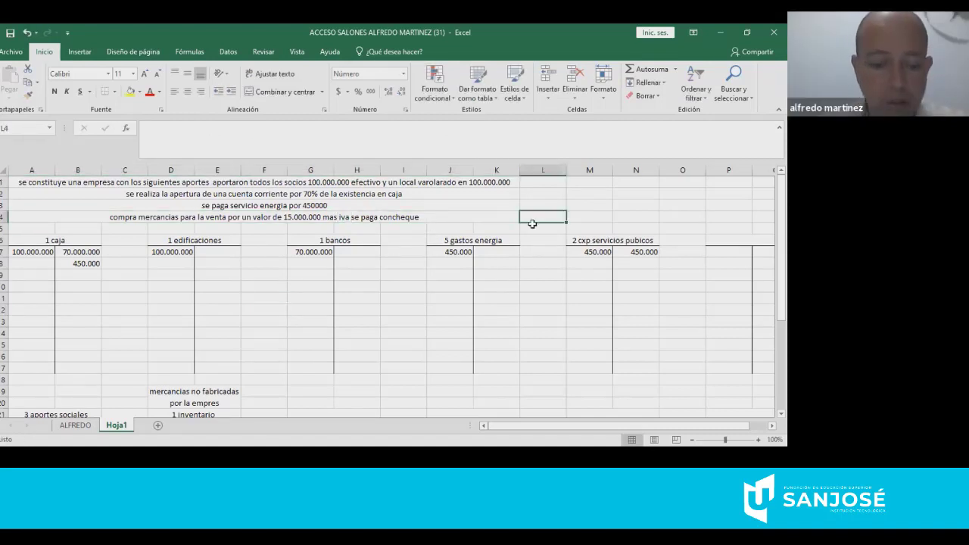
pyautogui.write('19')
pyautogui.press('Return')
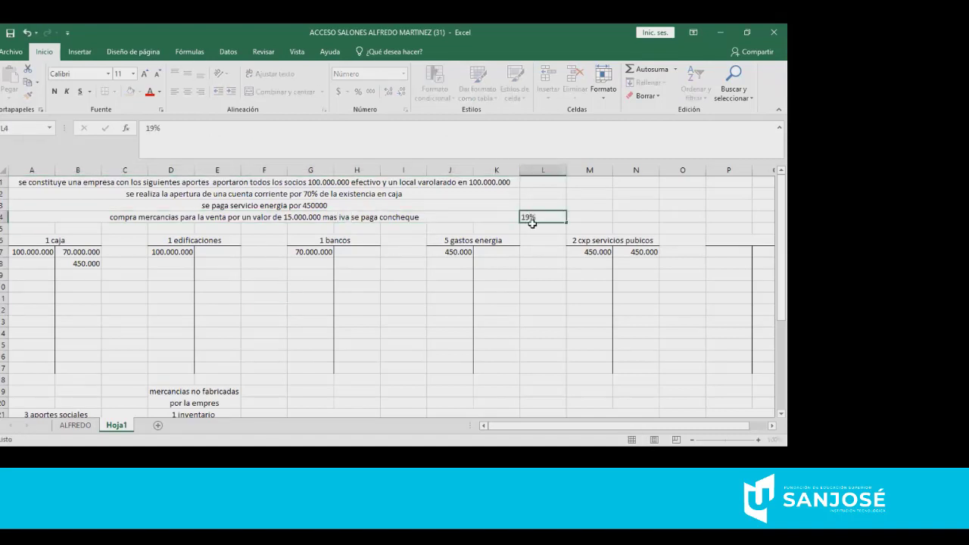
pyautogui.press('Up')
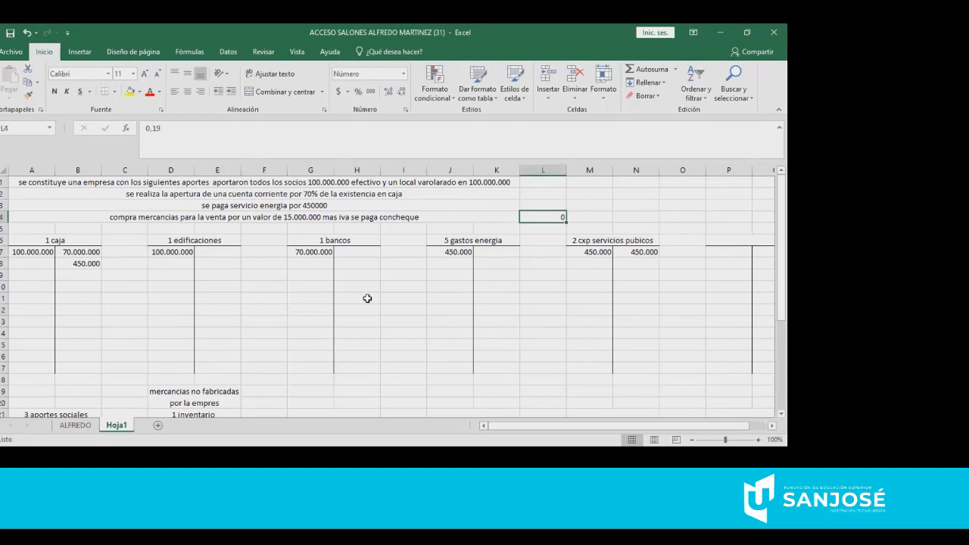
# - Title the T-account beside inventario, in merged cell G21, "2 iva"
pyautogui.scroll(-2, 368, 299)
pyautogui.click(351, 336)
pyautogui.click(353, 342)
pyautogui.write('2 iva')
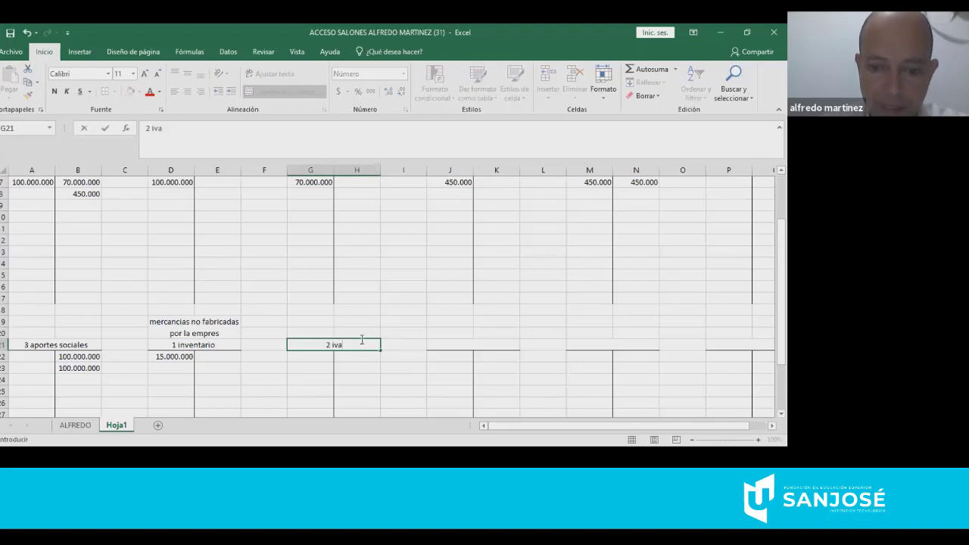
pyautogui.click(318, 358)
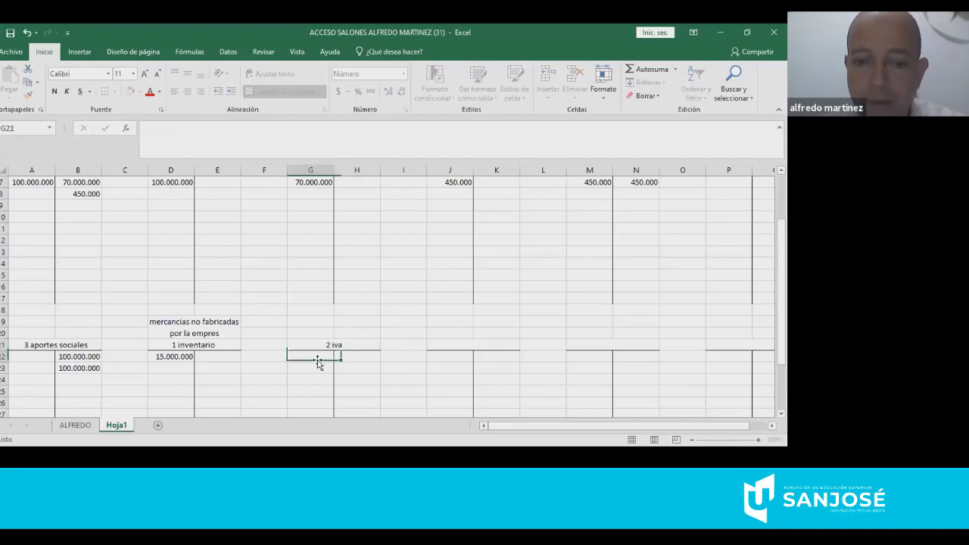
# - Label the debit side of the iva account "compras" in G22 and the credit side "ventas" in H22
pyautogui.scroll(-1, 363, 366)
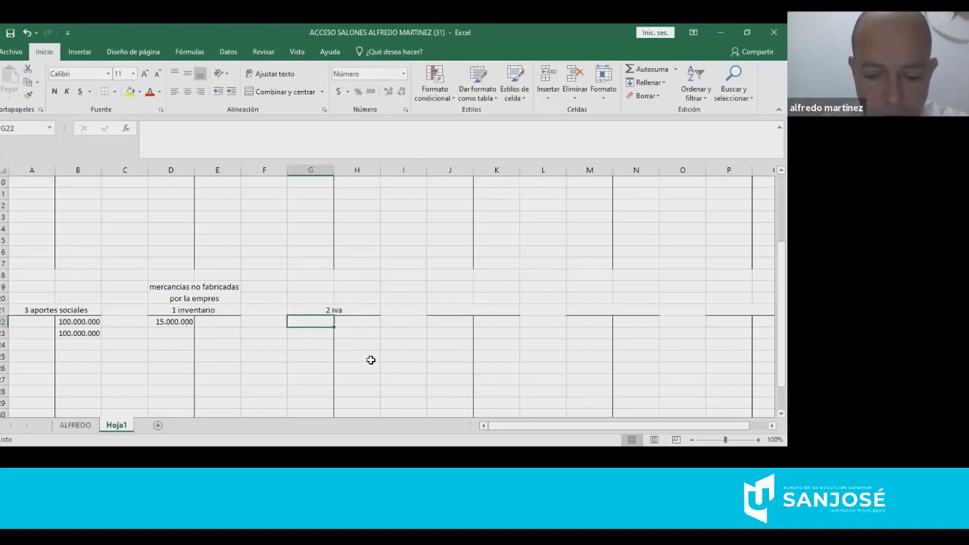
pyautogui.write('compras')
pyautogui.press('Tab')
pyautogui.write('ventas')
pyautogui.press('Return')
# - Add the second row of iva labels, "descontable" in G23 under compras and "generado" in H23 under ventas
pyautogui.press('Up')
pyautogui.press('Left')
pyautogui.press('Down')
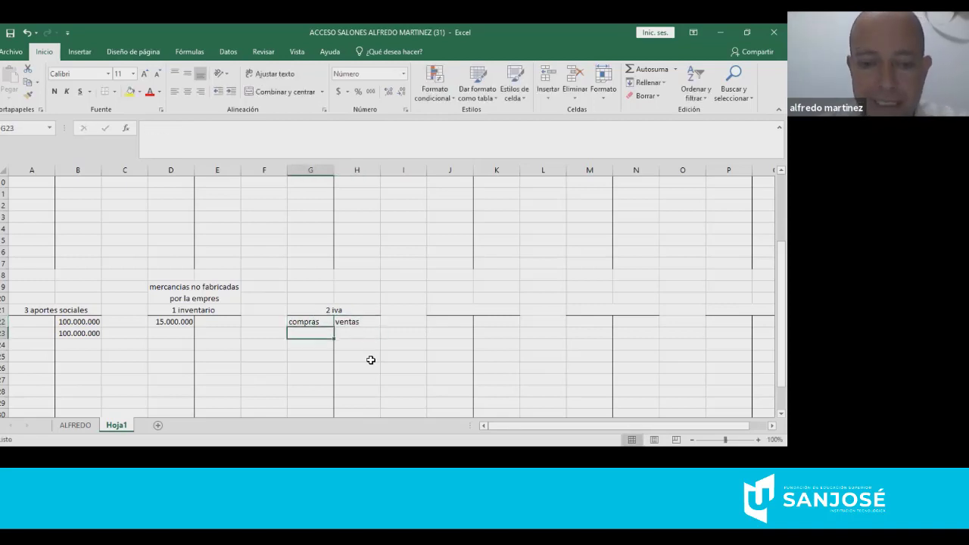
pyautogui.write('descontable')
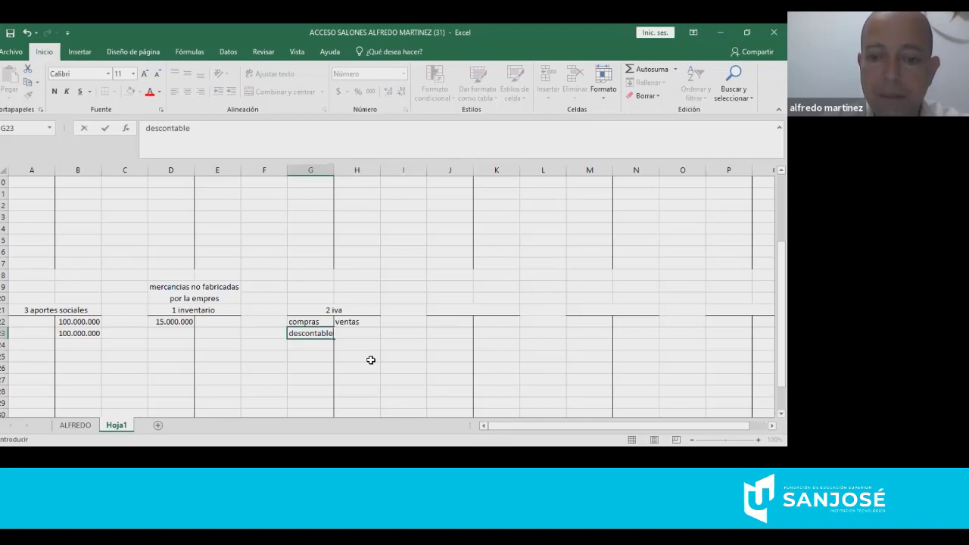
pyautogui.press('Right')
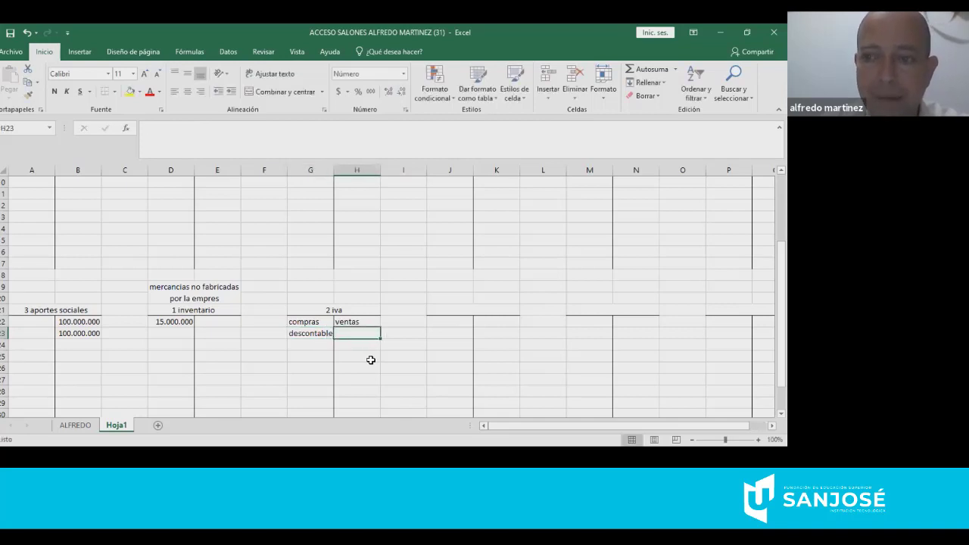
pyautogui.write('g')
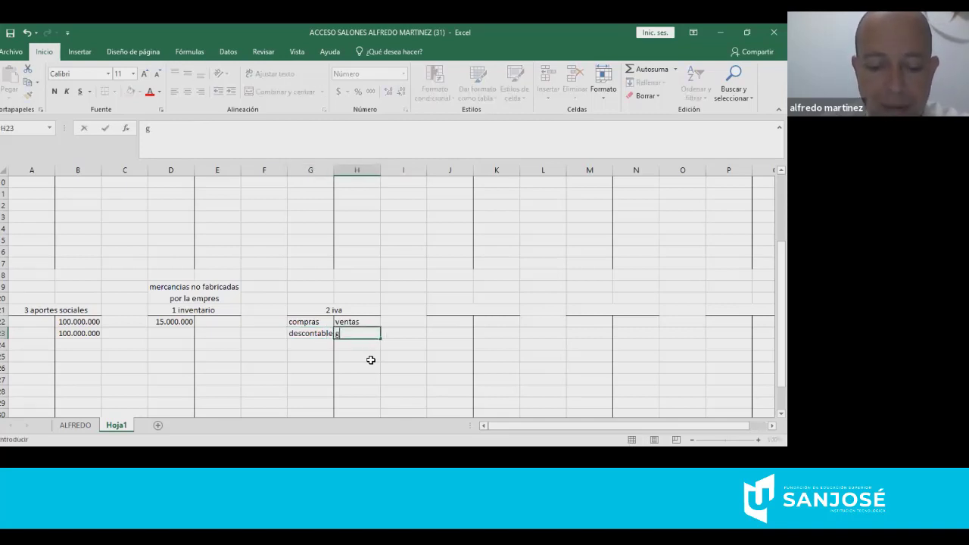
pyautogui.write('enerado')
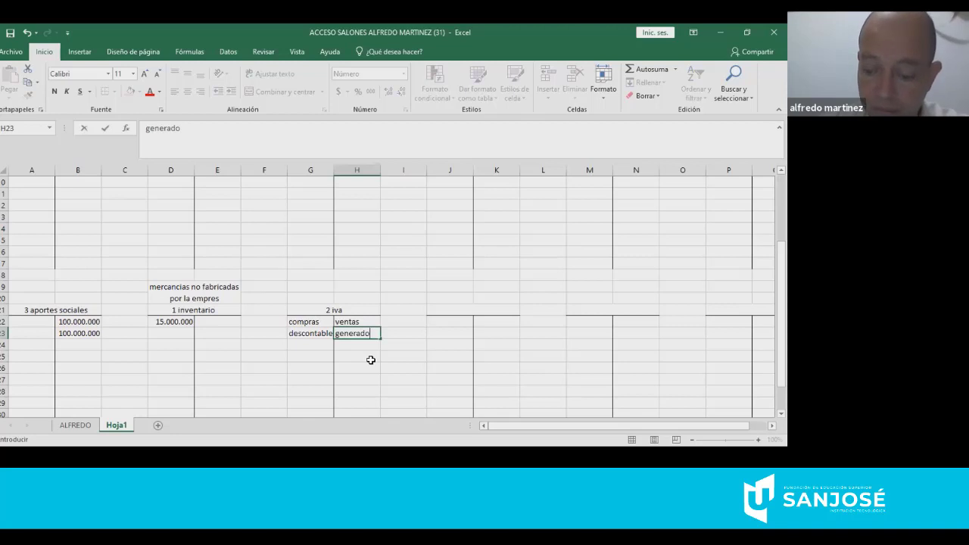
pyautogui.press('Return')
# - Fill the iva account's four label cells, G22:H23, with yellow
pyautogui.moveTo(306, 324); pyautogui.dragTo(350, 334)
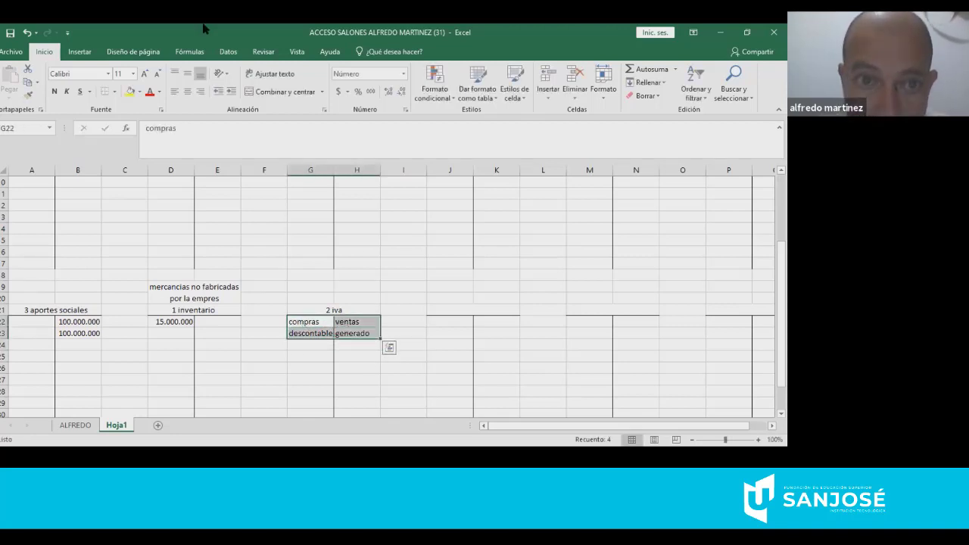
pyautogui.click(134, 93)
pyautogui.click(356, 342)
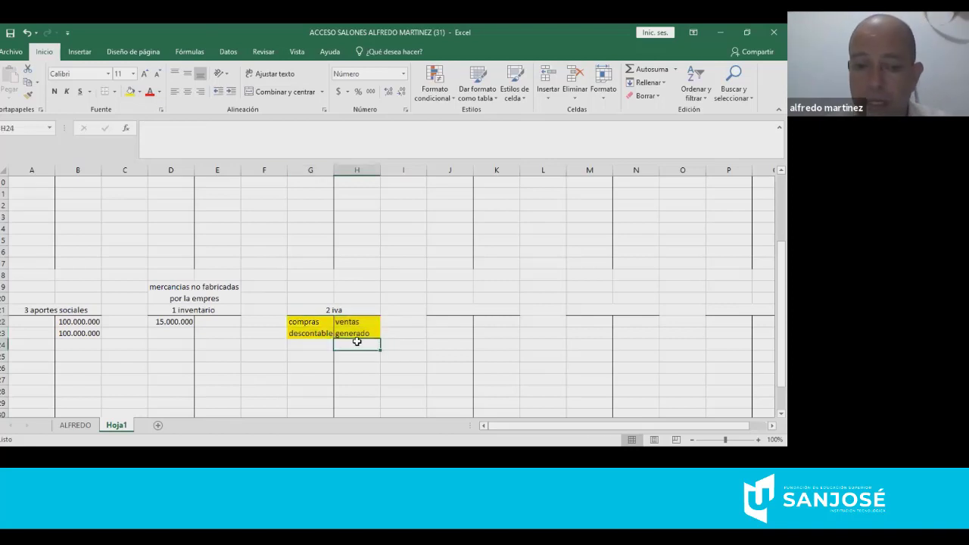
# - Record the purchase's IVA of 2850000 on the descontable side of the iva account, in G24
pyautogui.click(309, 333)
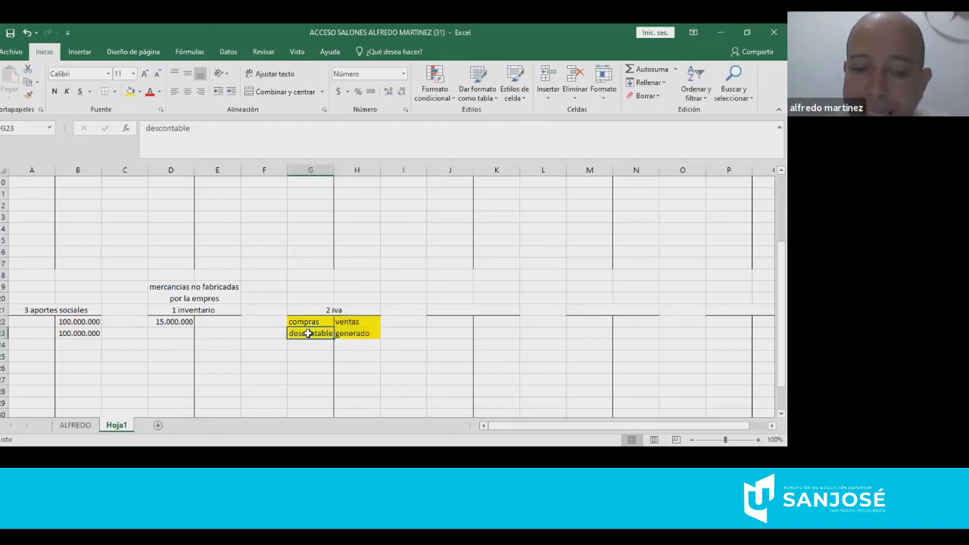
pyautogui.click(346, 331)
pyautogui.click(314, 331)
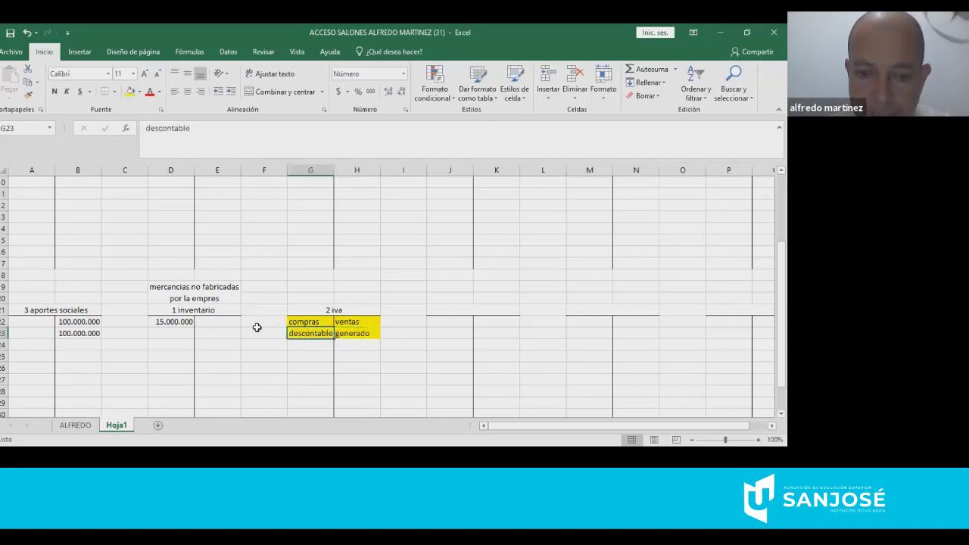
pyautogui.click(296, 346)
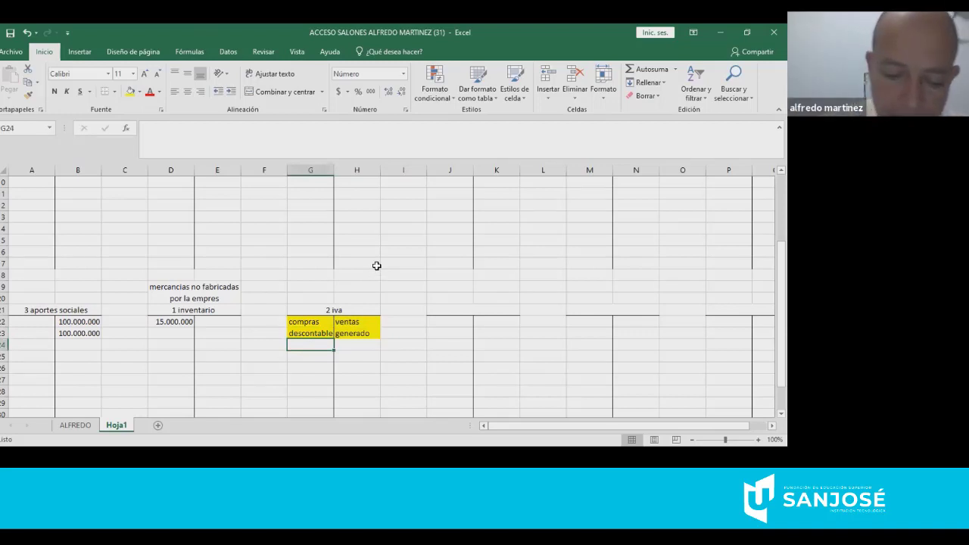
pyautogui.write('2')
pyautogui.write('850000')
pyautogui.press('Return')
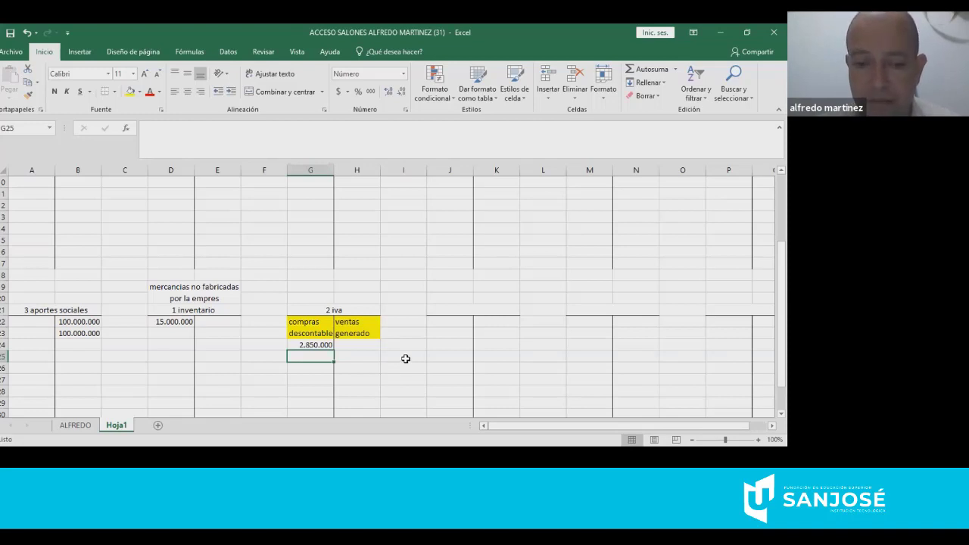
# - Title the T-account beside iva, in merged cell J21, "2 proveedores"
pyautogui.click(467, 306)
pyautogui.write('2')
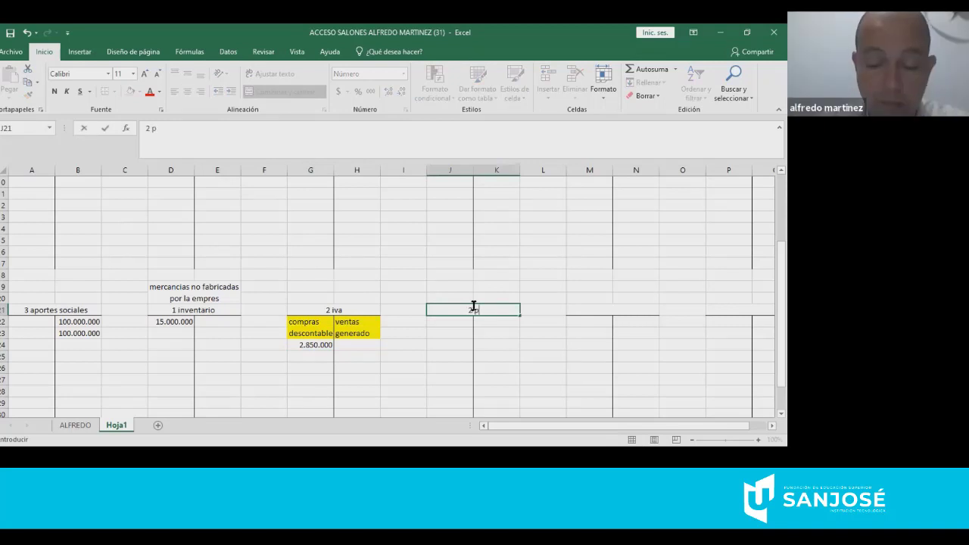
pyautogui.write(' pro')
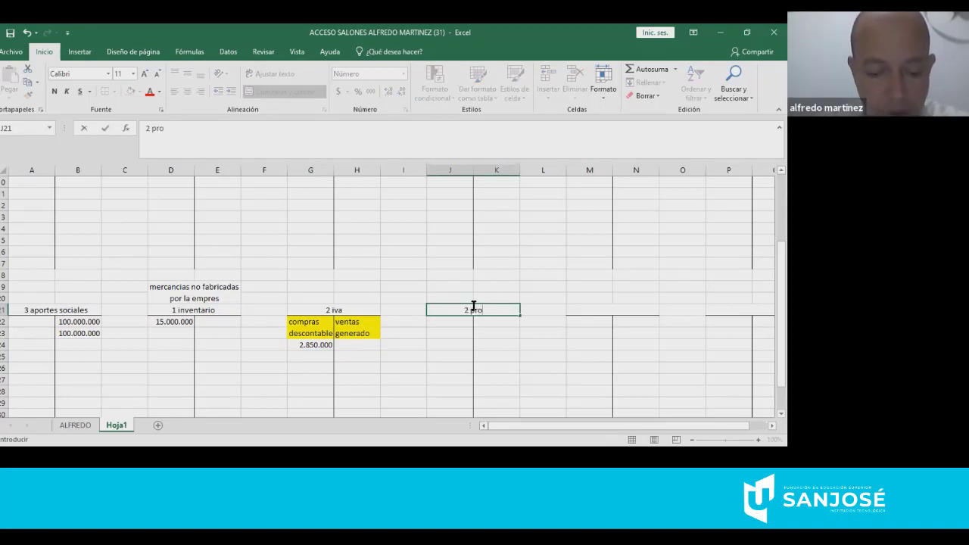
pyautogui.write('veedores')
pyautogui.press('Return')
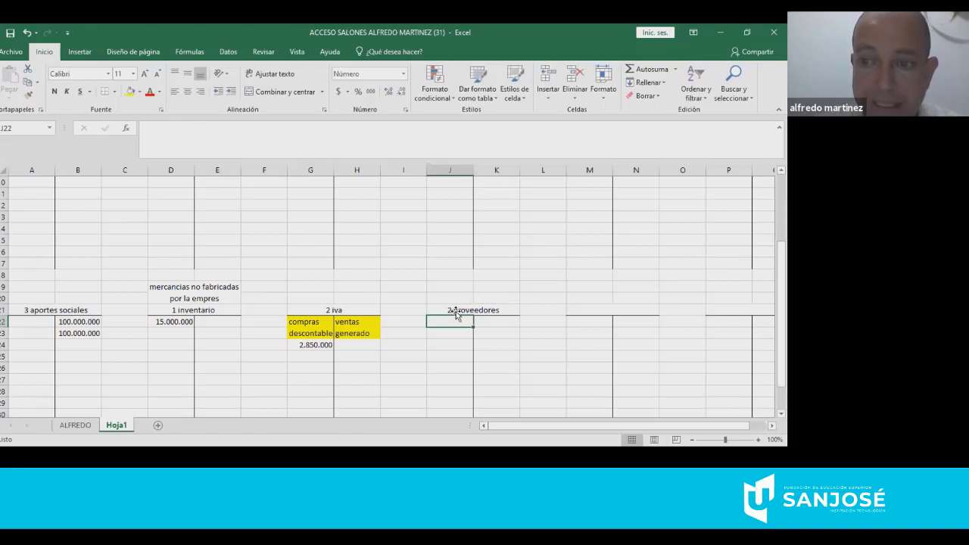
pyautogui.click(461, 309)
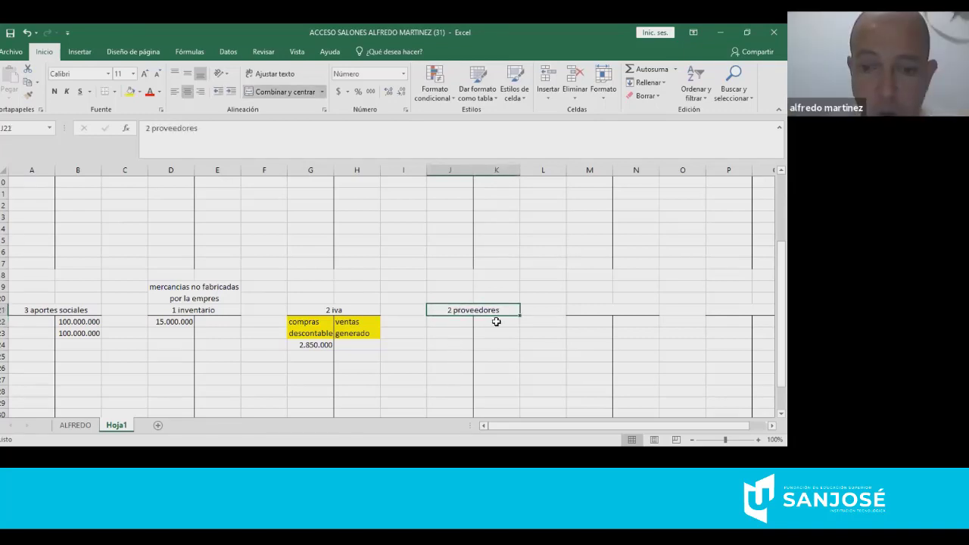
# - Record the supplier debt on the credit side of proveedores, in K22, with the formula +D22+G24 adding the inventory and IVA amounts
pyautogui.click(497, 321)
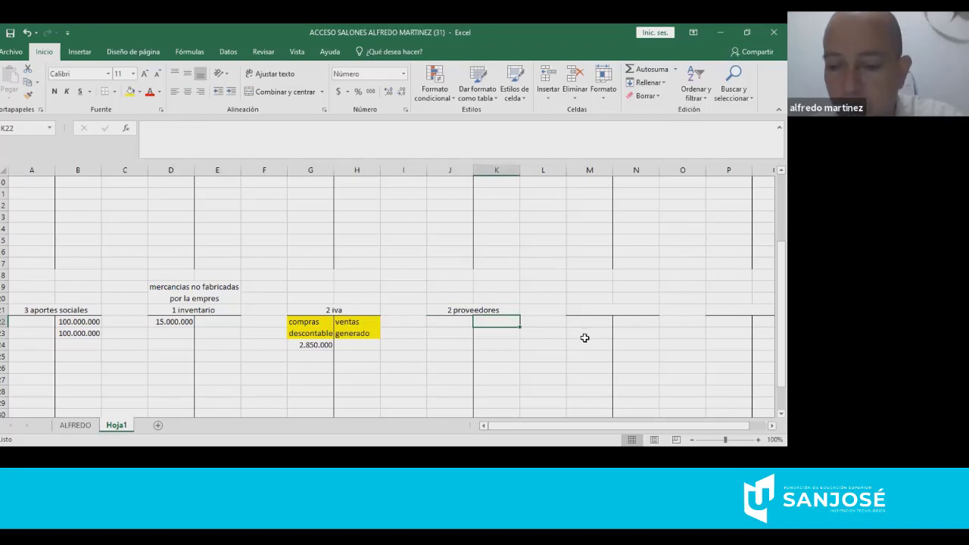
pyautogui.write('+')
pyautogui.click(173, 324)
pyautogui.write('+')
pyautogui.click(303, 344)
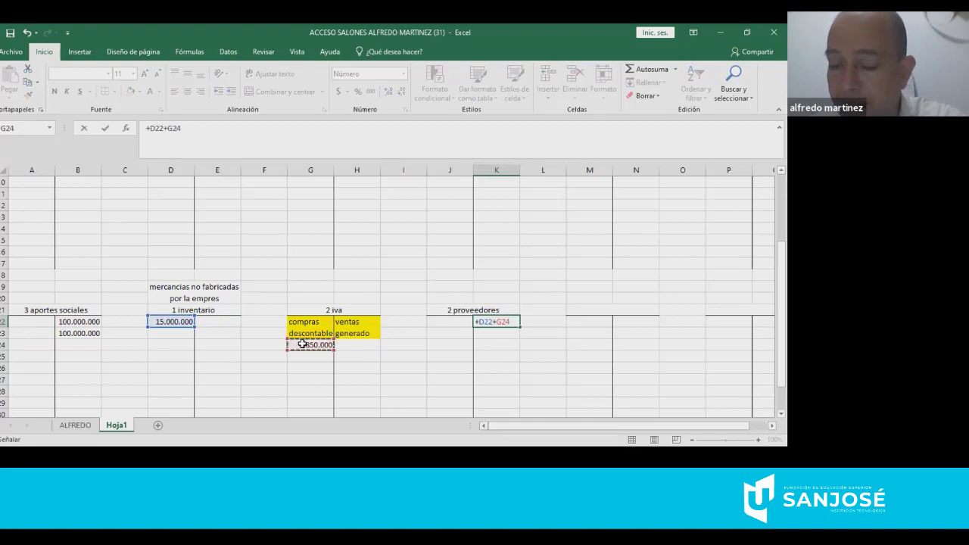
pyautogui.press('Return')
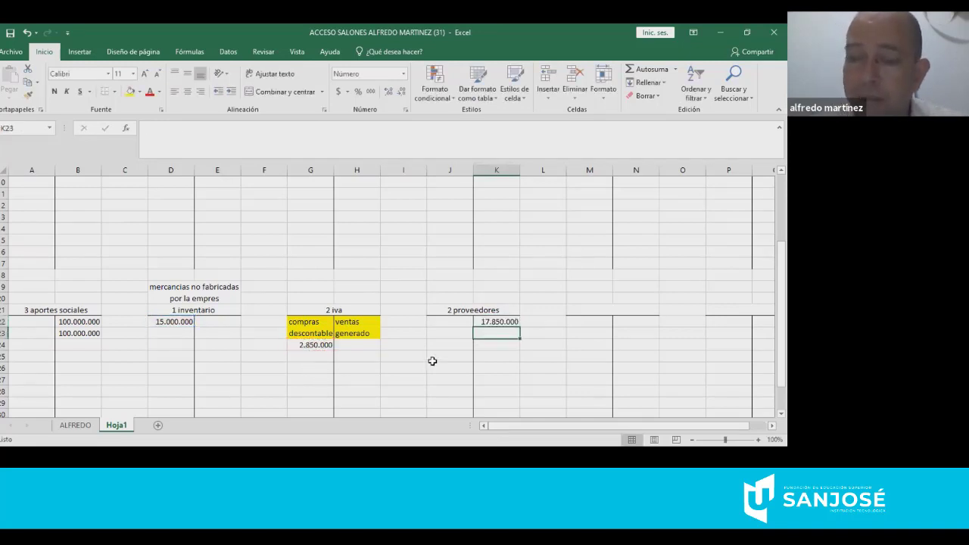
# - Record the cheque payment to the supplier, 17850000, on the debit side of the proveedores account, in J22
pyautogui.scroll(3, 432, 362)
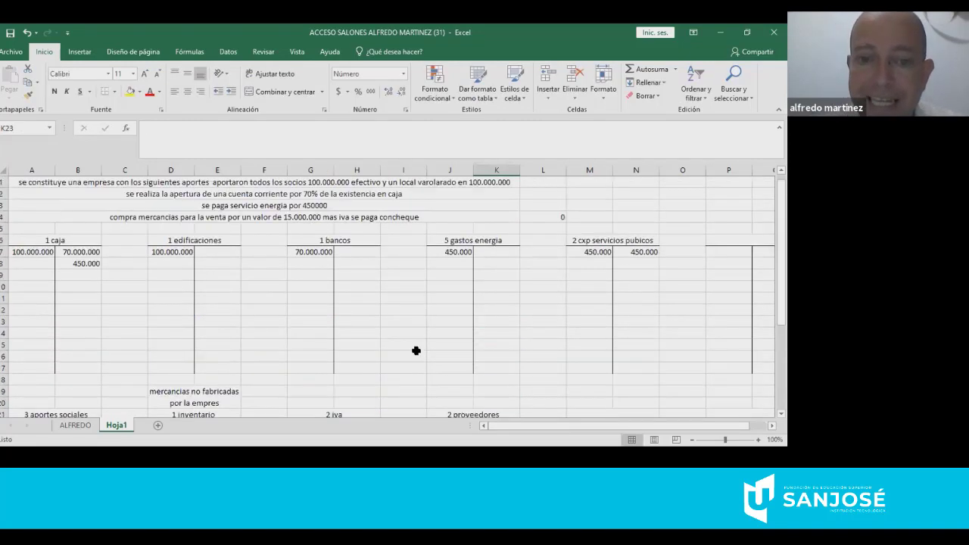
pyautogui.click(201, 218)
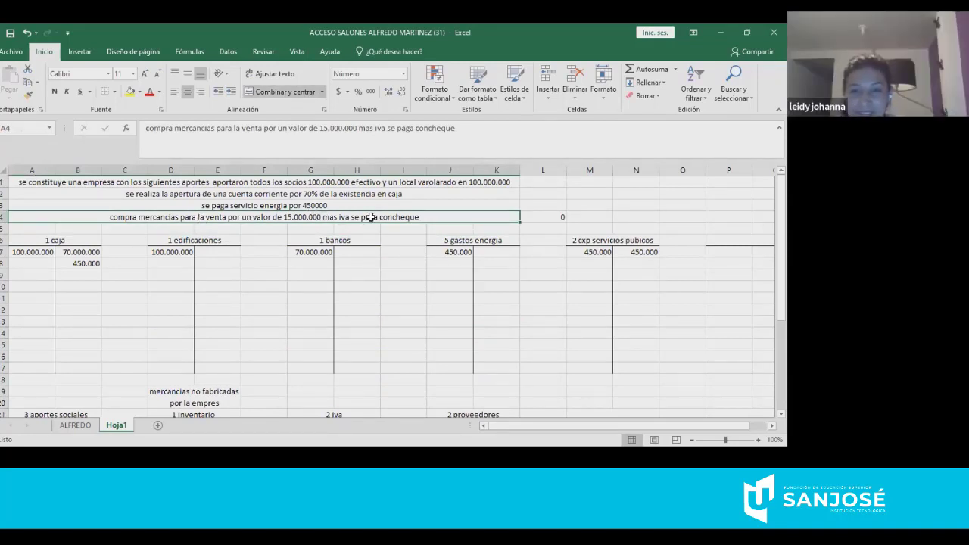
pyautogui.scroll(-2, 386, 229)
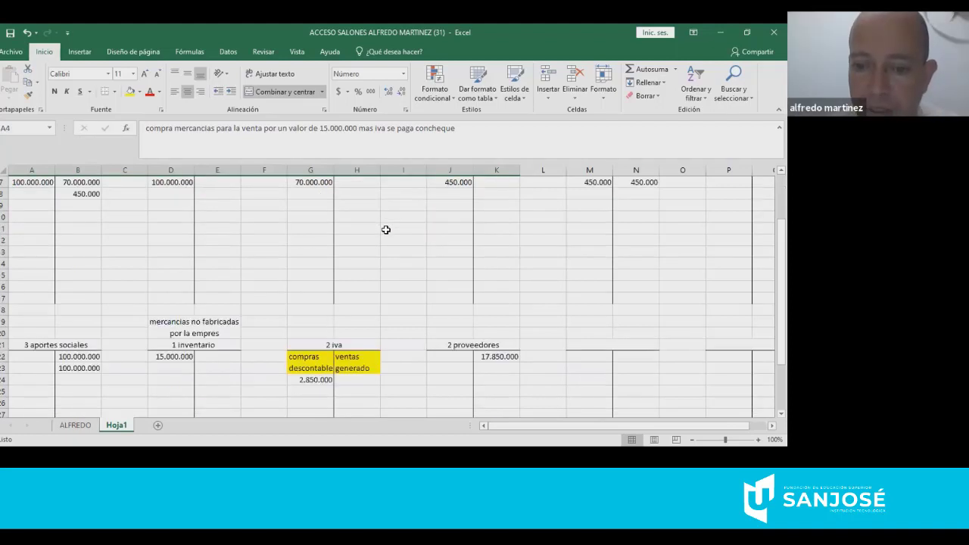
pyautogui.scroll(-2, 386, 230)
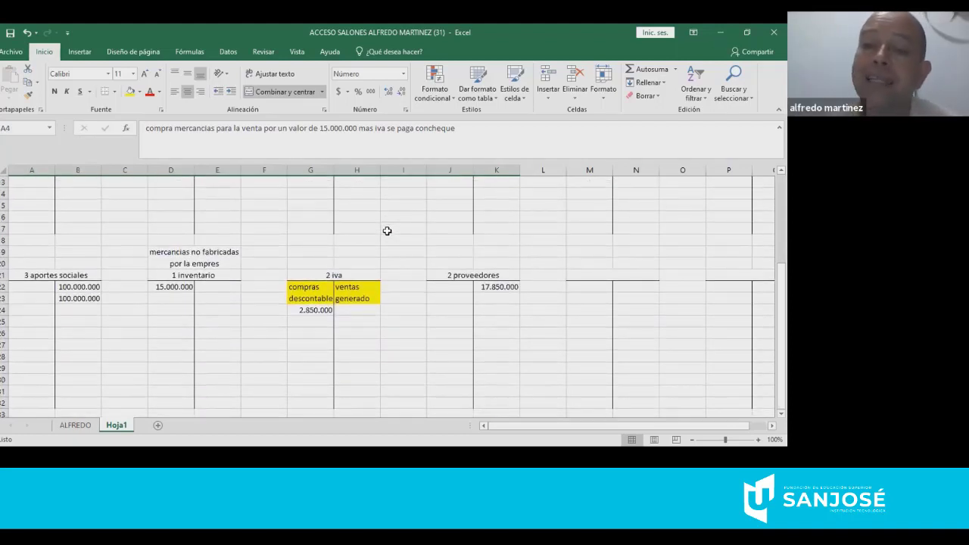
pyautogui.click(465, 271)
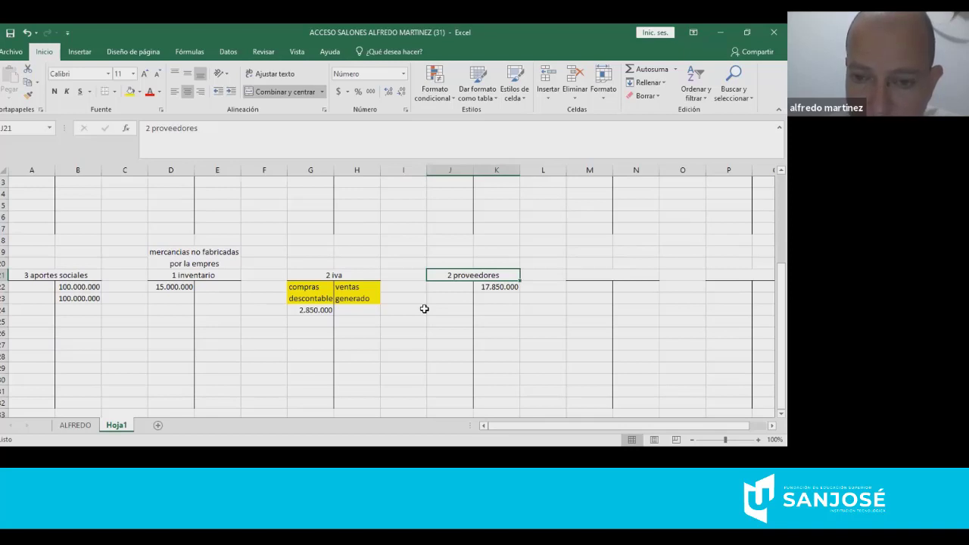
pyautogui.click(454, 288)
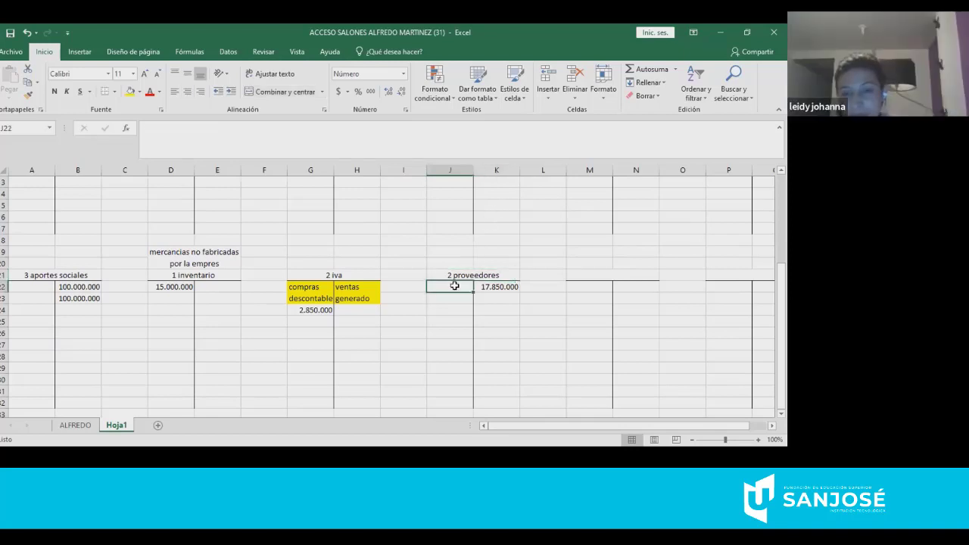
pyautogui.write('1')
pyautogui.write('7.85')
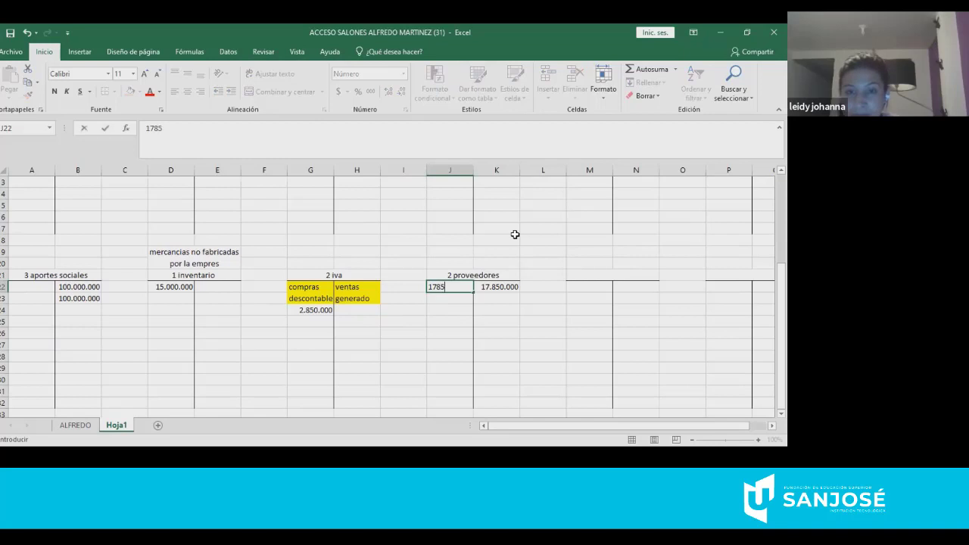
pyautogui.write('0.000')
pyautogui.press('Return')
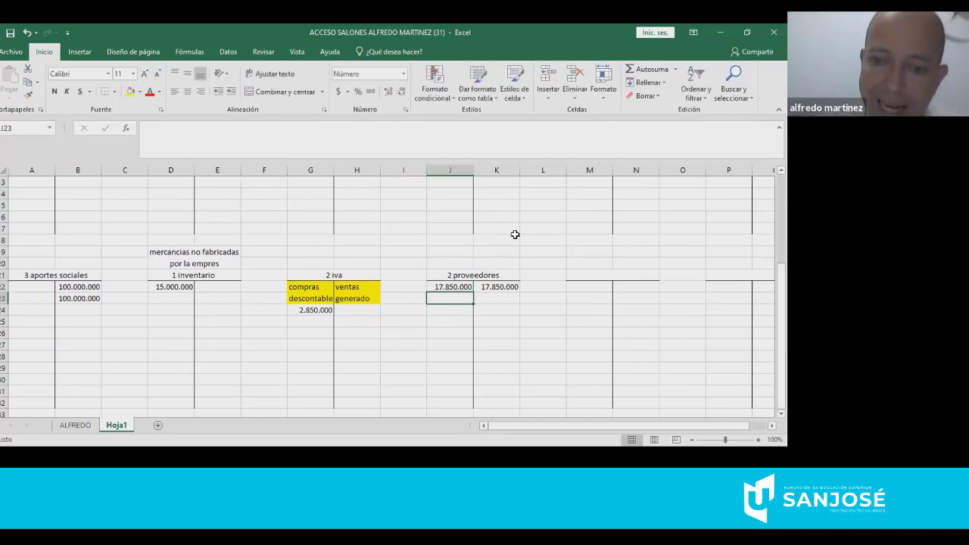
# - Credit the bancos account in H7 with the supplier payment by linking it to J22 of the proveedores account
pyautogui.scroll(4, 435, 234)
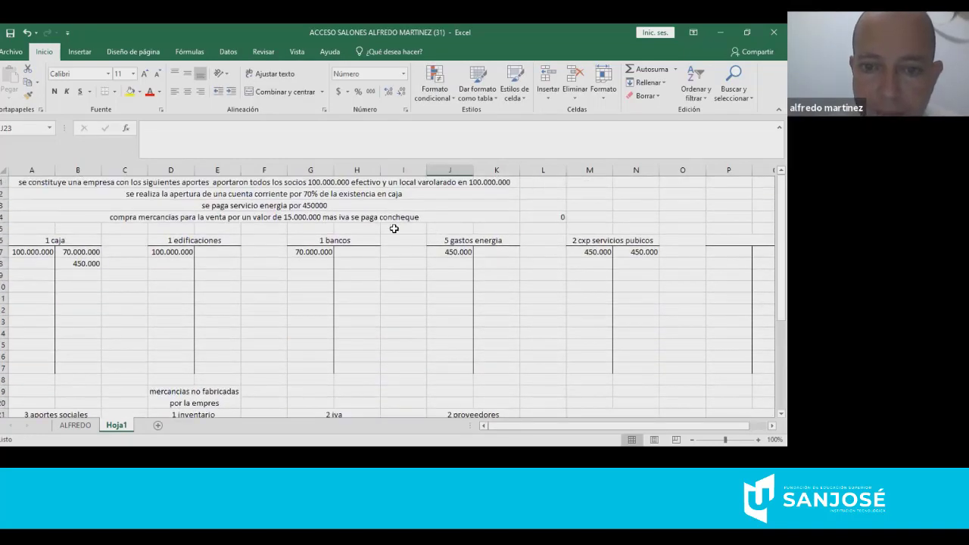
pyautogui.click(395, 219)
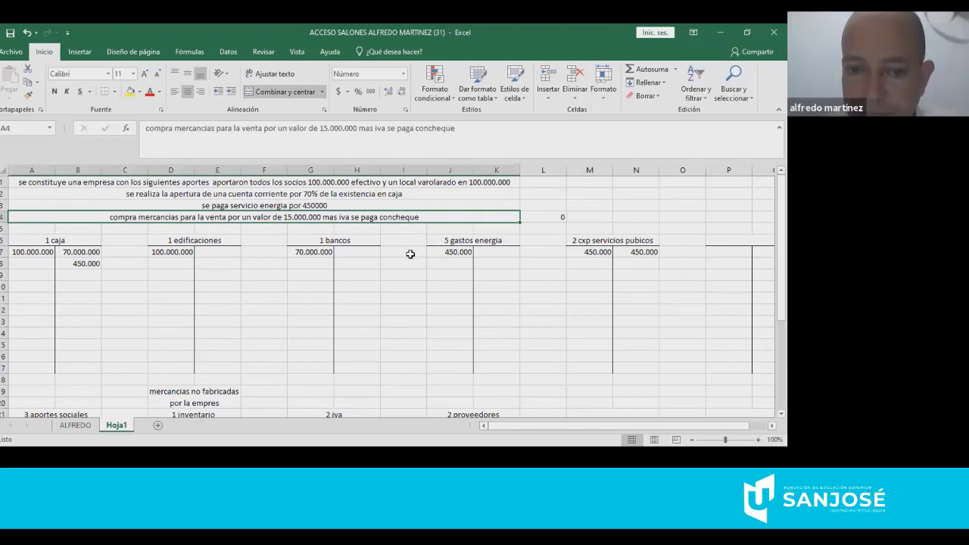
pyautogui.click(368, 253)
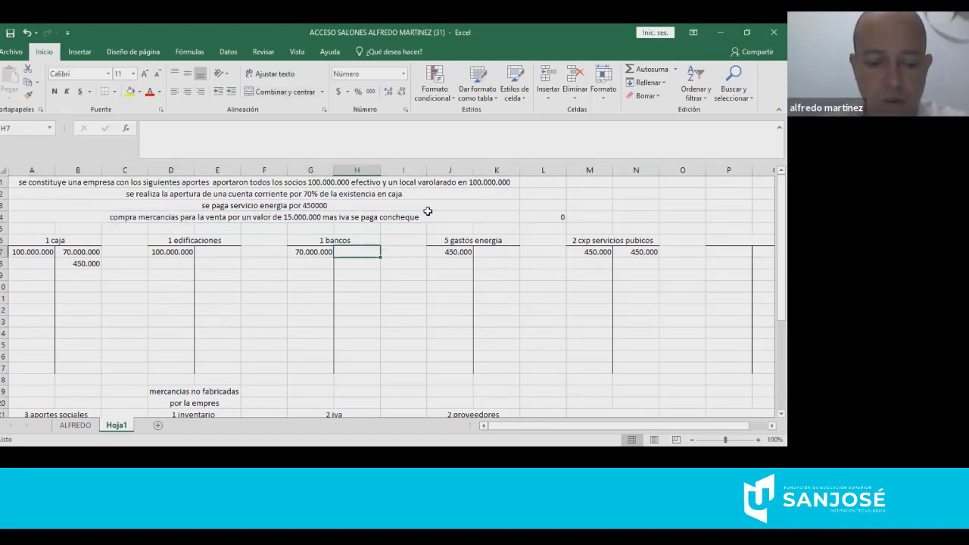
pyautogui.write('+')
pyautogui.scroll(-3, 466, 264)
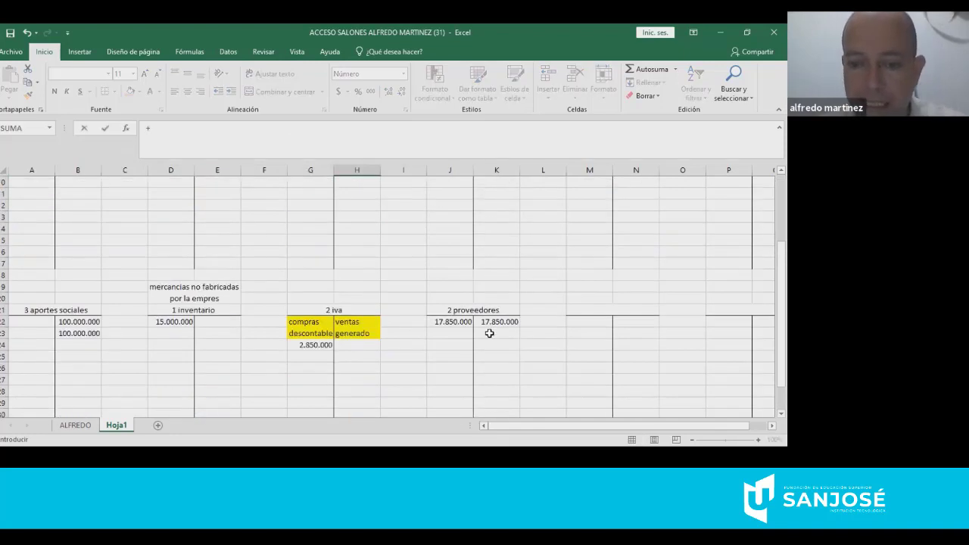
pyautogui.click(453, 319)
pyautogui.press('Return')
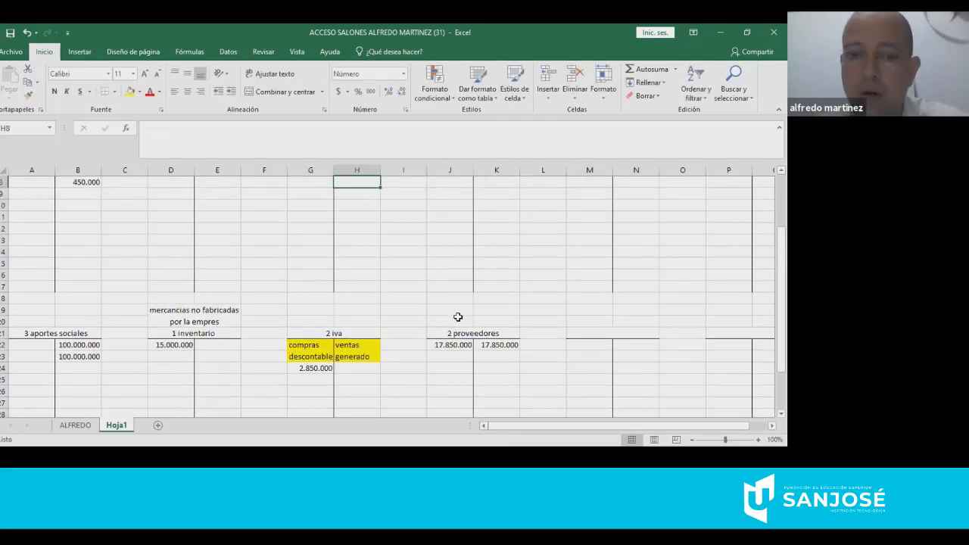
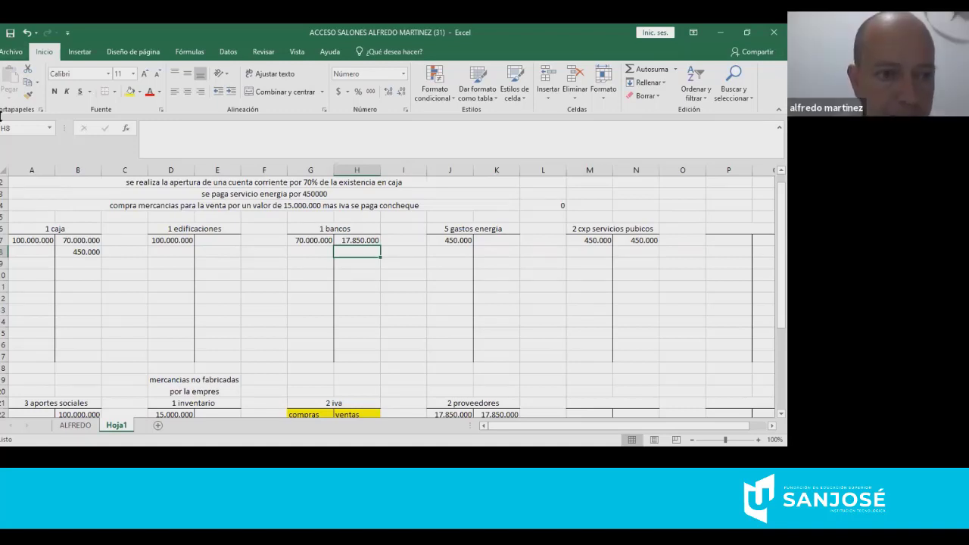
# - Review the proveedores and inventario entries against the merchandise purchase statement in row 4
pyautogui.scroll(-3, 525, 292)
pyautogui.click(488, 298)
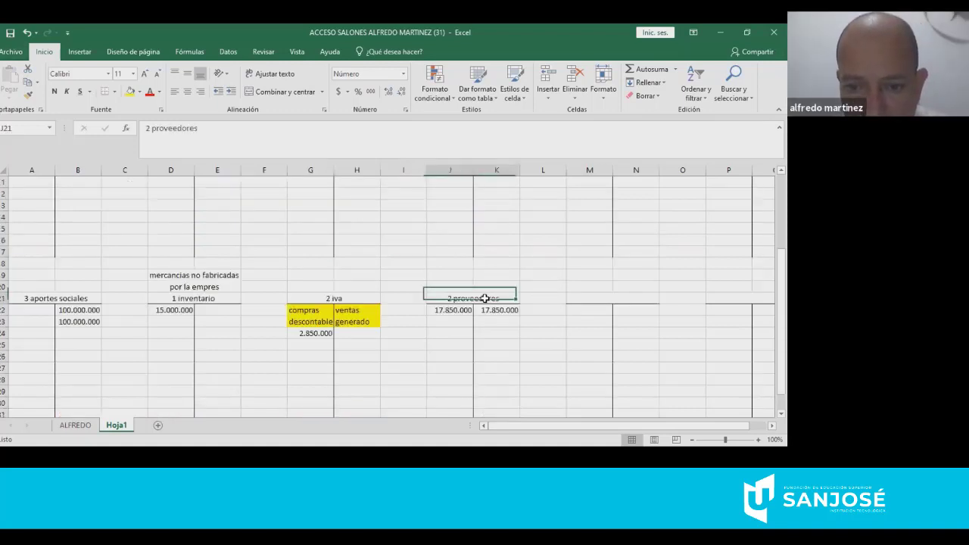
pyautogui.scroll(-1, 450, 330)
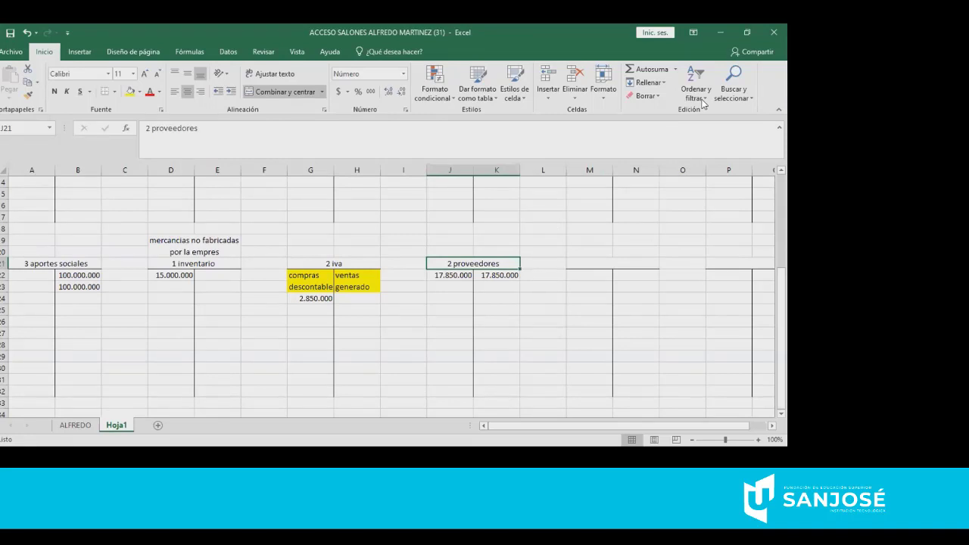
pyautogui.click(494, 287)
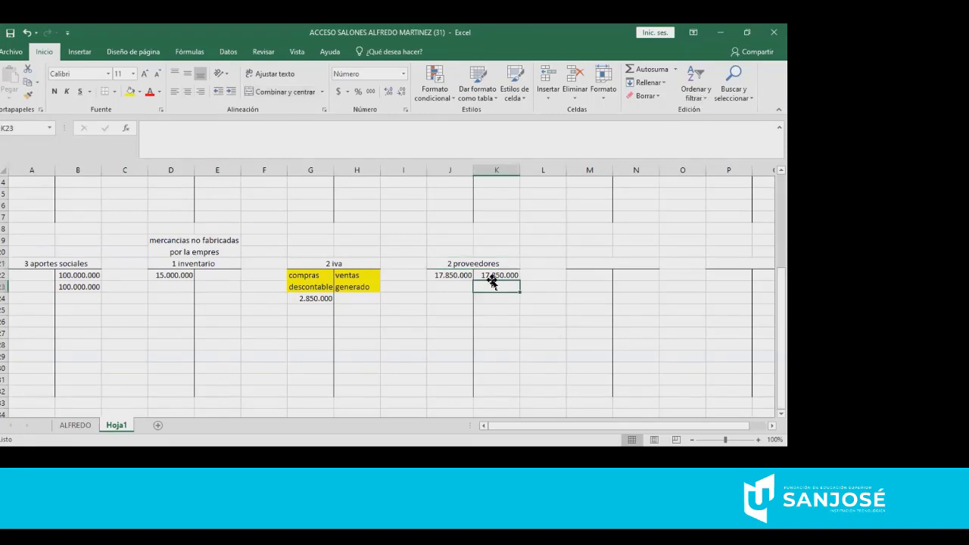
pyautogui.click(492, 275)
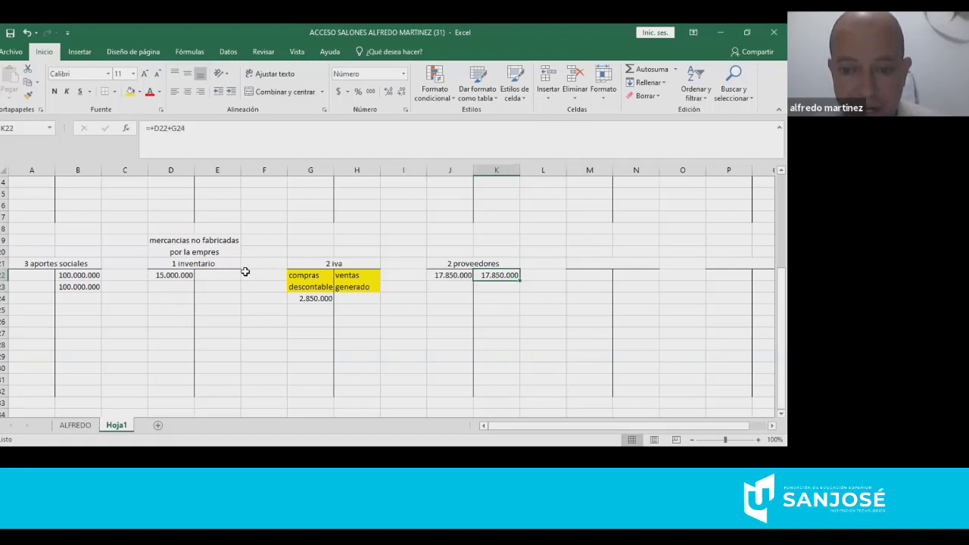
pyautogui.click(437, 277)
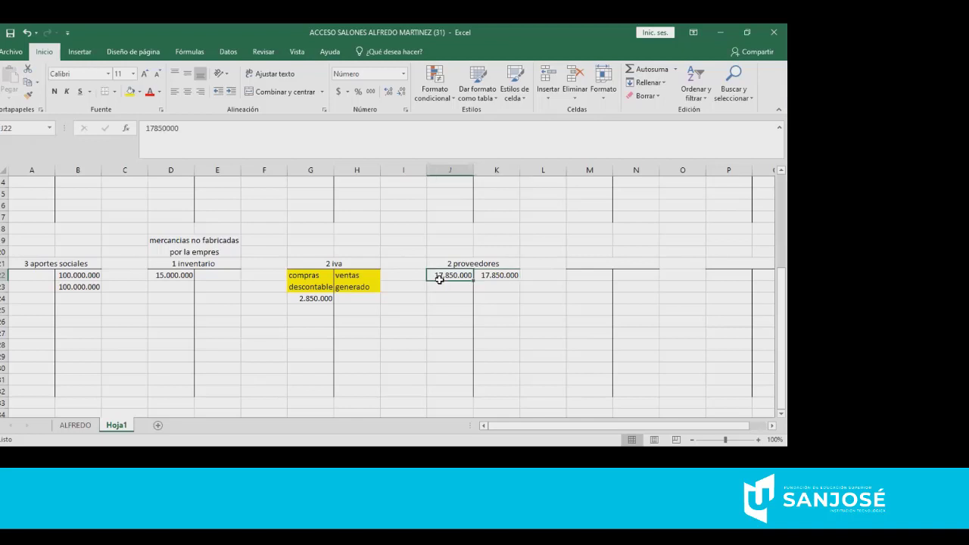
pyautogui.click(174, 276)
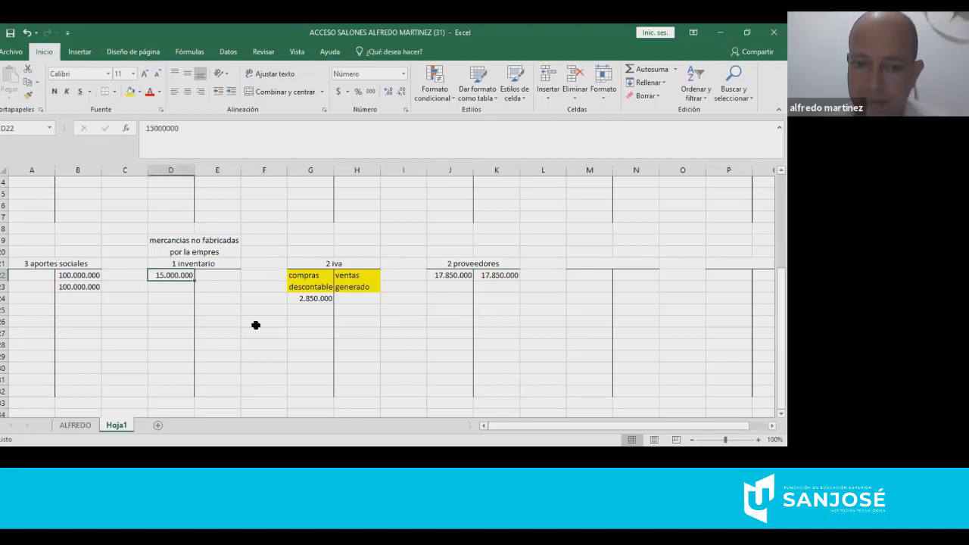
pyautogui.scroll(4, 284, 307)
pyautogui.click(284, 206)
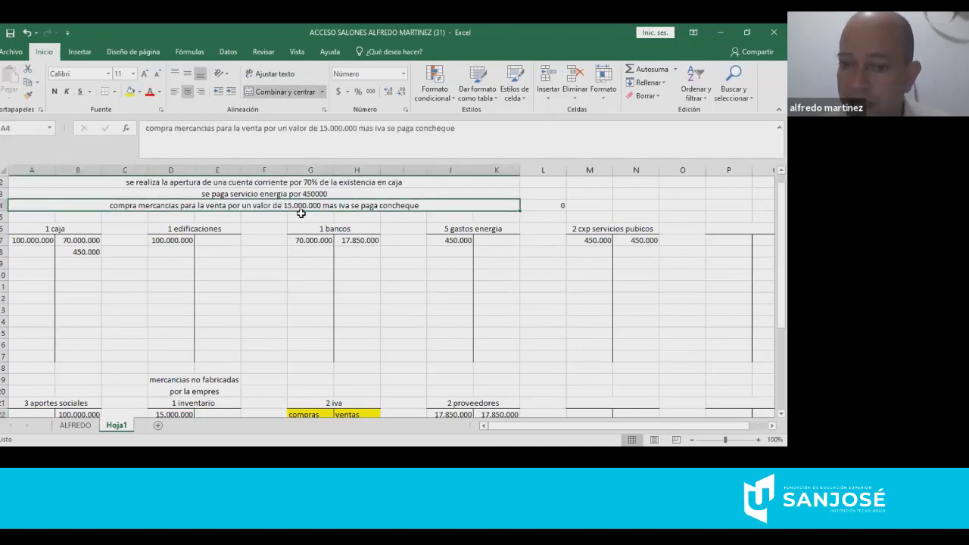
# - Add the invoice labels "subtotal", "iva" and "total" in cells D39 to D41, below the T-accounts
pyautogui.scroll(-9, 299, 212)
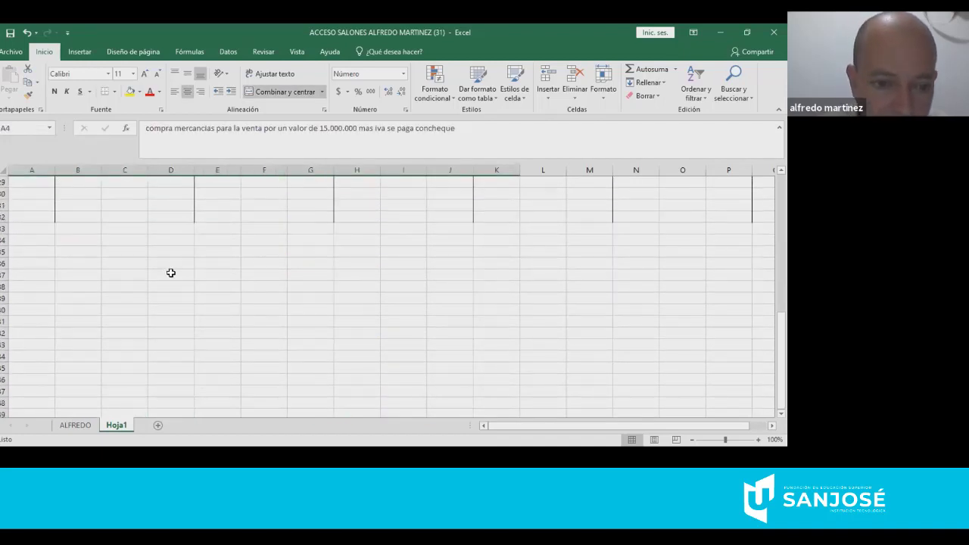
pyautogui.click(186, 297)
pyautogui.write('su')
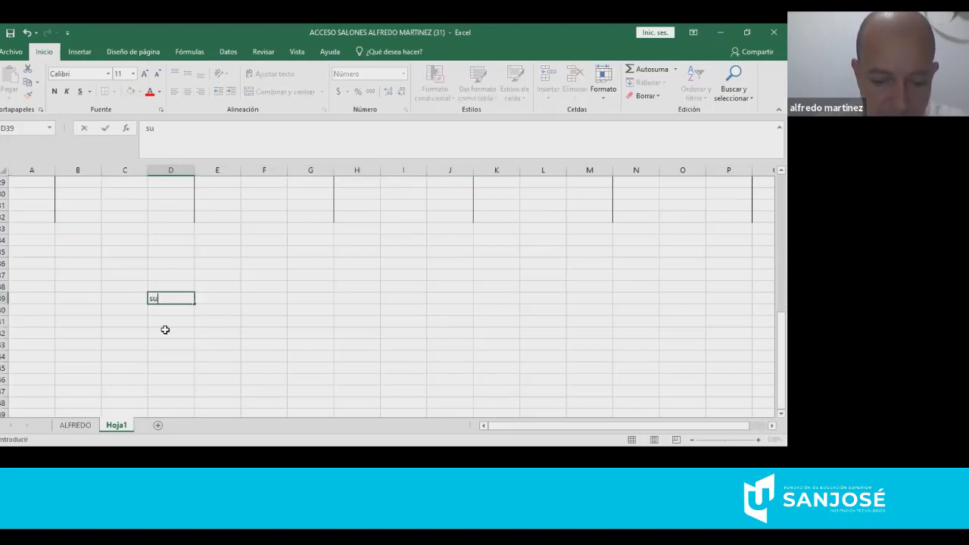
pyautogui.write('btotal')
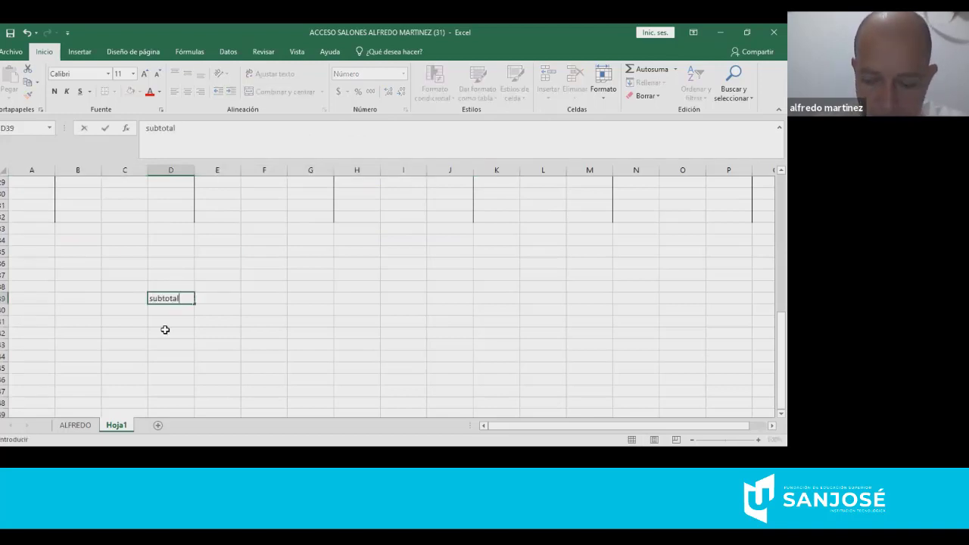
pyautogui.press('Return')
pyautogui.write('i')
pyautogui.press('Return')
pyautogui.write('total')
pyautogui.hotkey('ctrl', 'Return')
# - Enter the subtotal of 15000000 in E39 and calculate the iva in E40 with the formula +E39*0,19
pyautogui.press('Up')
pyautogui.press('Up')
pyautogui.press('Right')
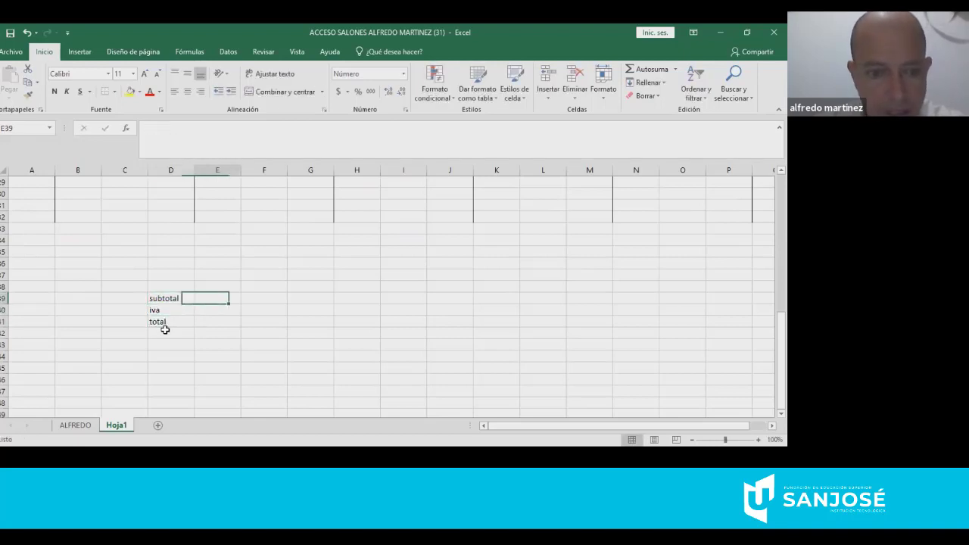
pyautogui.write('15000000')
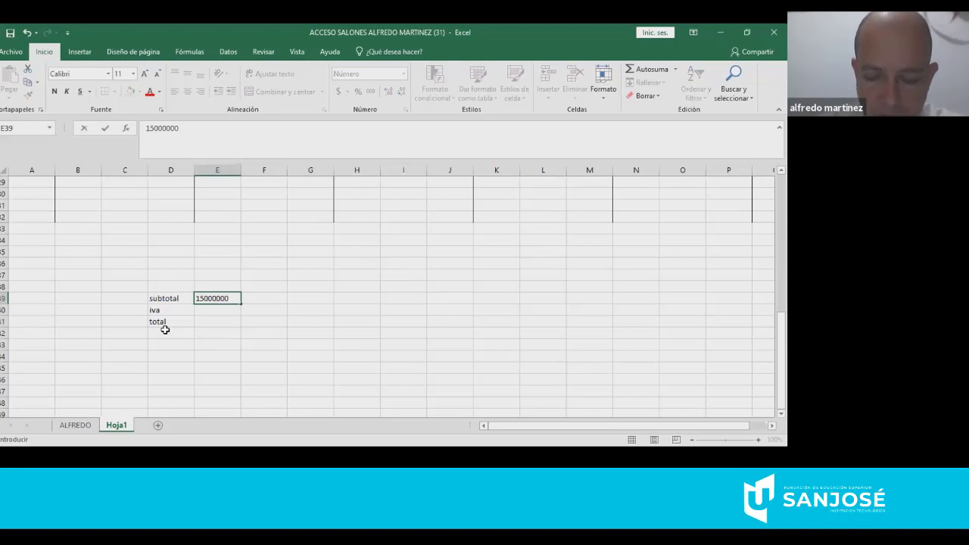
pyautogui.press('Return')
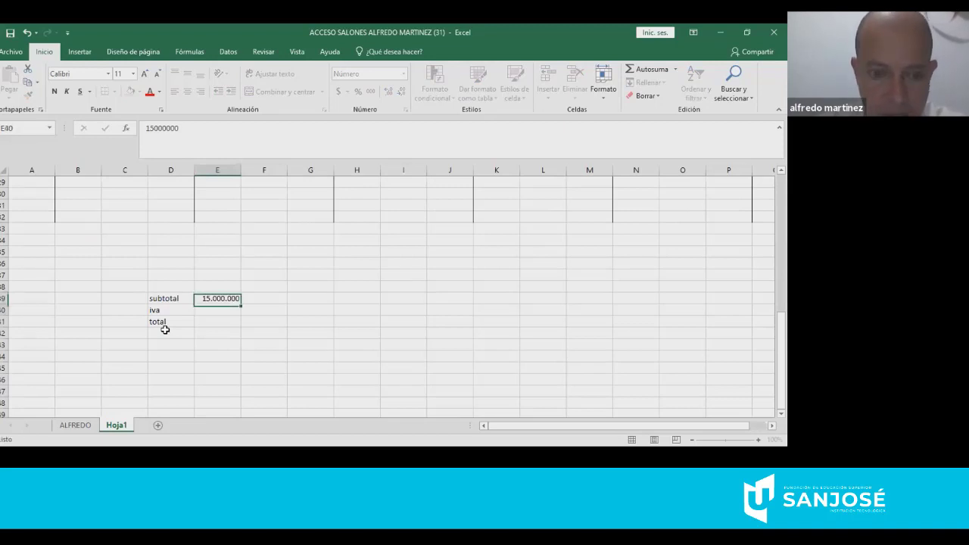
pyautogui.write('+')
pyautogui.press('Up')
pyautogui.write('*')
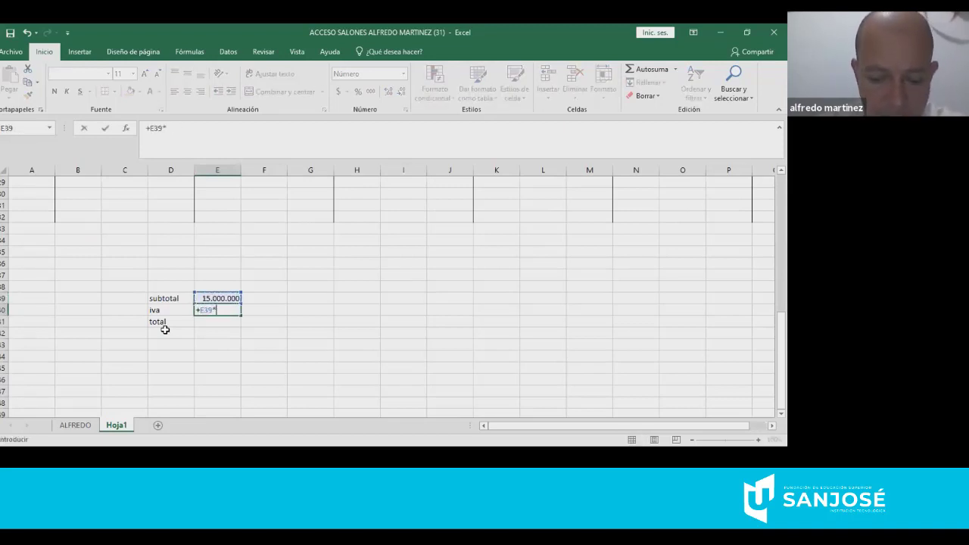
pyautogui.press('Return')
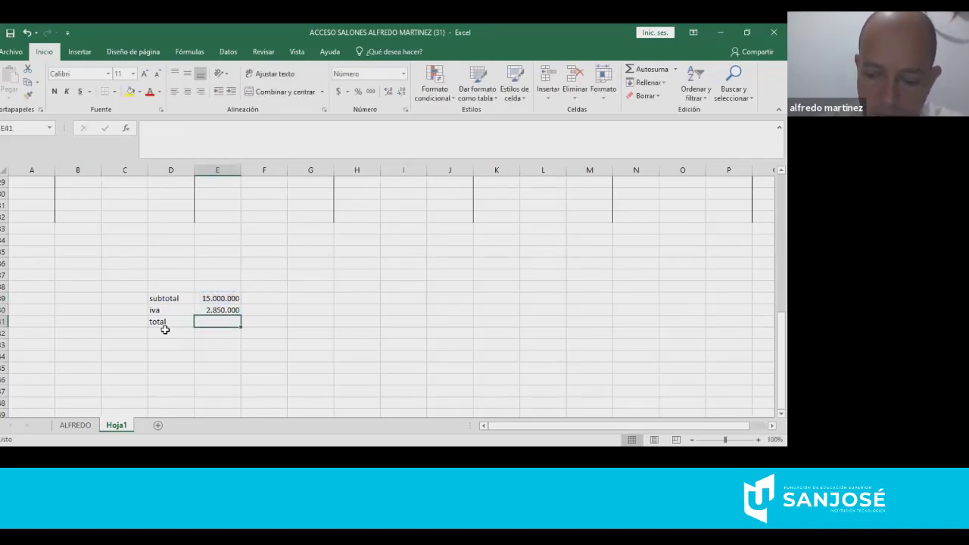
pyautogui.press('Up')
pyautogui.press('Up')
pyautogui.press('Down')
pyautogui.press('Down')
pyautogui.write('+')
pyautogui.press('Up')
pyautogui.press('Up')
pyautogui.write('0')
pyautogui.press('Return')
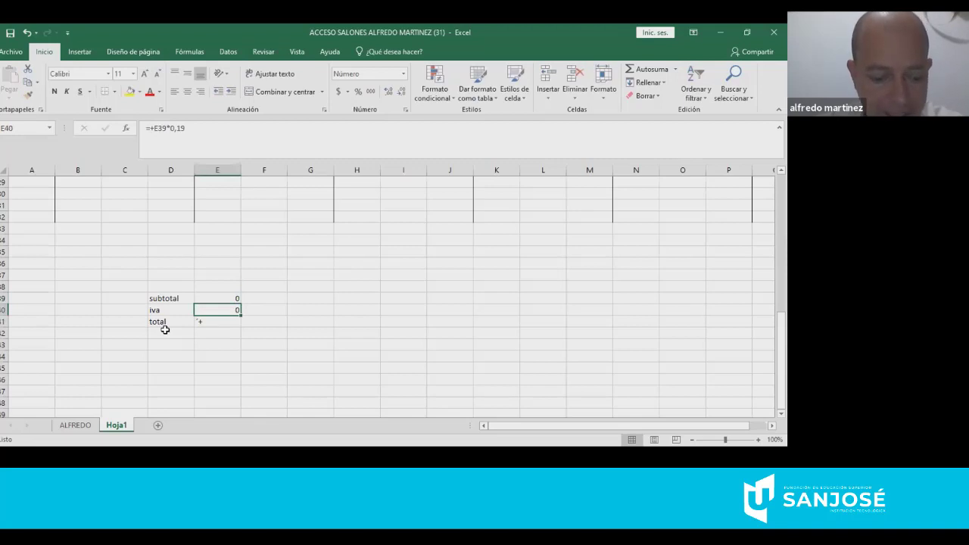
pyautogui.hotkey('ctrl', 'z')
# - Calculate the invoice total in E41 with the formula +E39+E40, adding the subtotal and the iva
pyautogui.press('Down')
pyautogui.press('Down')
pyautogui.write('+')
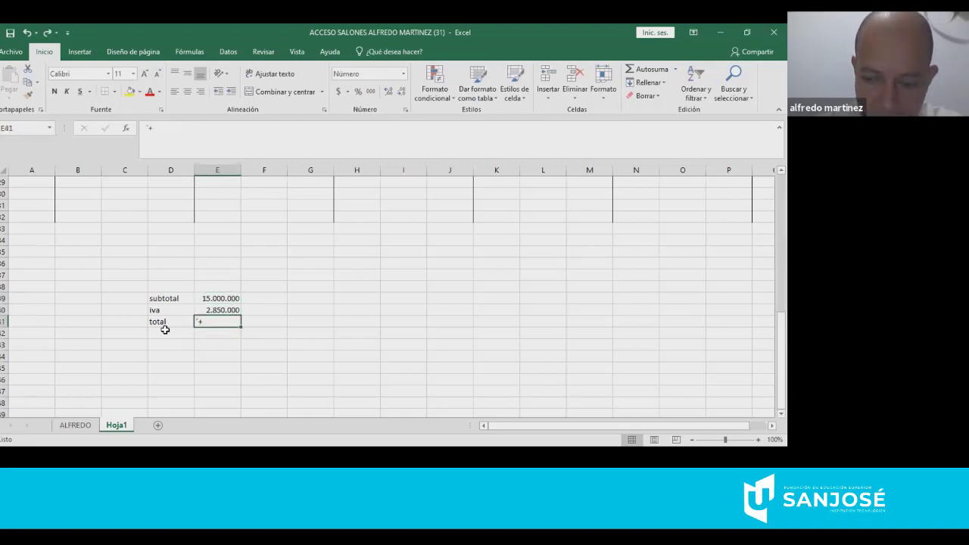
pyautogui.press('Up')
pyautogui.press('Up')
pyautogui.write('+')
pyautogui.press('Up')
pyautogui.press('Return')
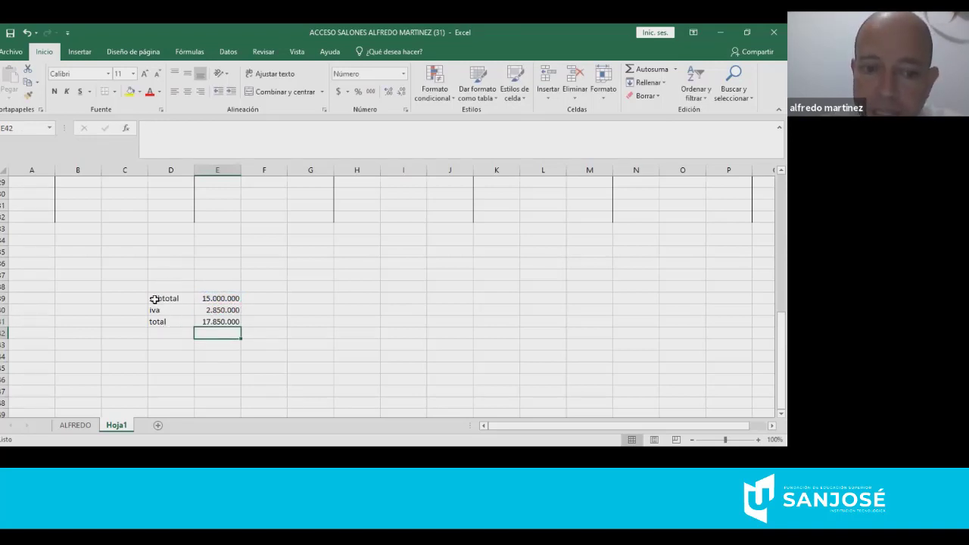
pyautogui.moveTo(152, 300); pyautogui.dragTo(228, 299)
pyautogui.moveTo(160, 311); pyautogui.dragTo(209, 320)
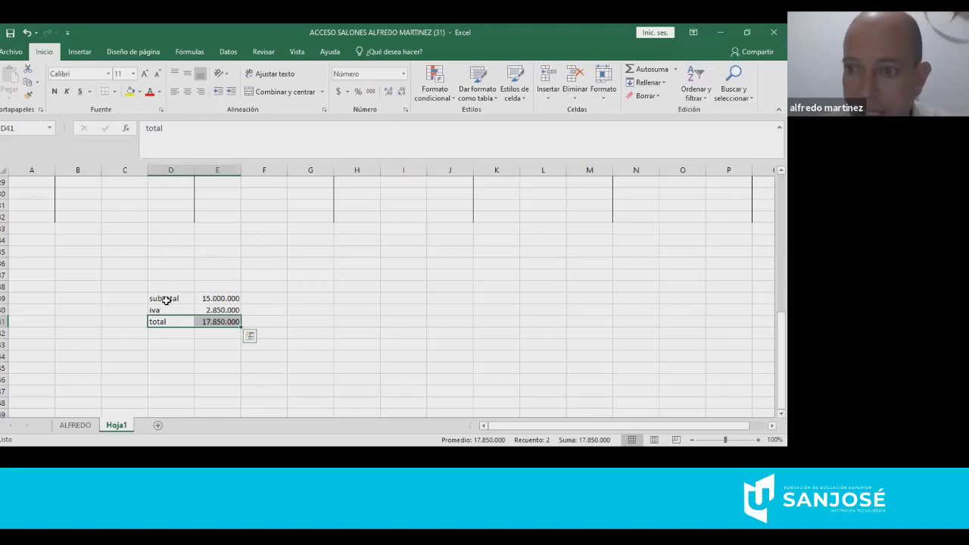
pyautogui.moveTo(156, 298); pyautogui.dragTo(207, 298)
pyautogui.moveTo(148, 310); pyautogui.dragTo(199, 298)
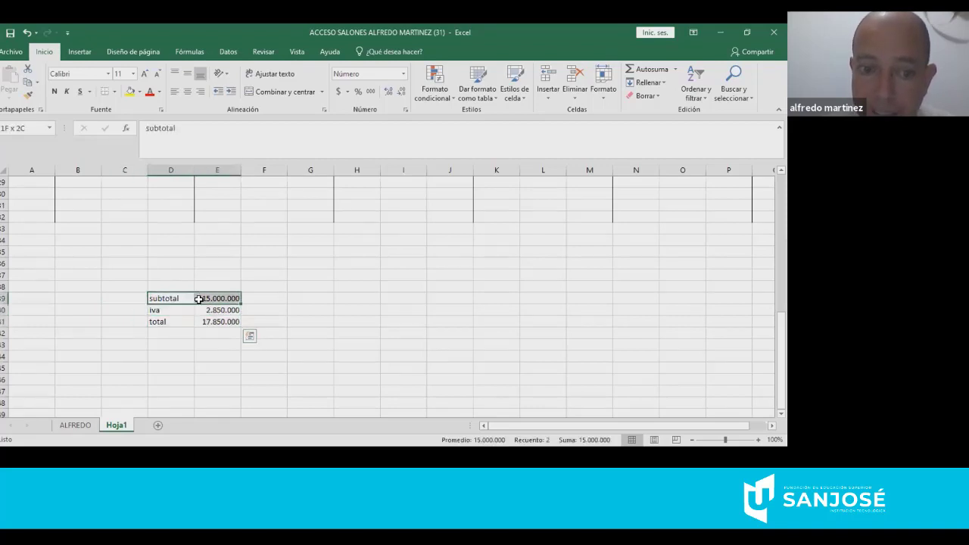
# - Enter the heading "compra mercan" in F38 with "inventario", "descontable" and "proveedores" in F39 to F41, and fit column F to its contents
pyautogui.click(260, 285)
pyautogui.write('compra')
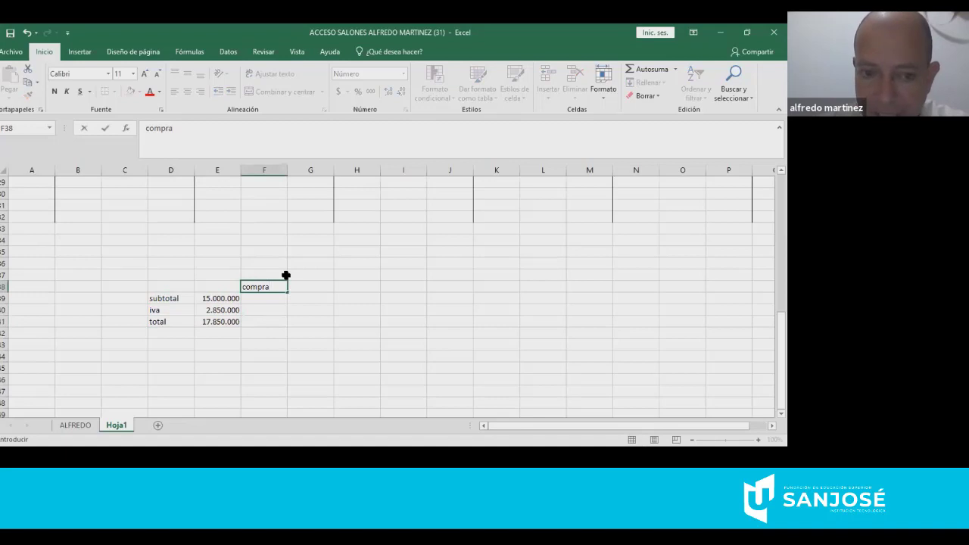
pyautogui.write(' mercan')
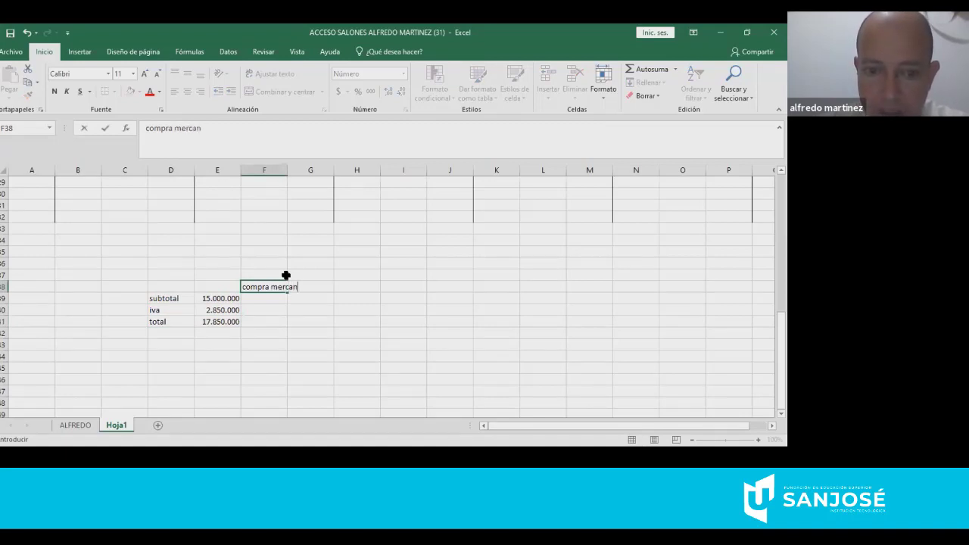
pyautogui.press('Return')
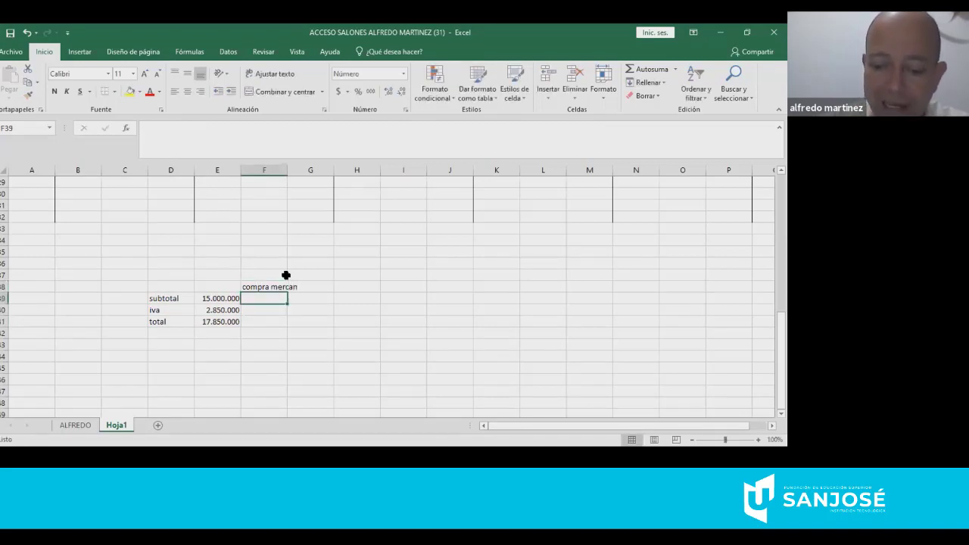
pyautogui.write('inventario')
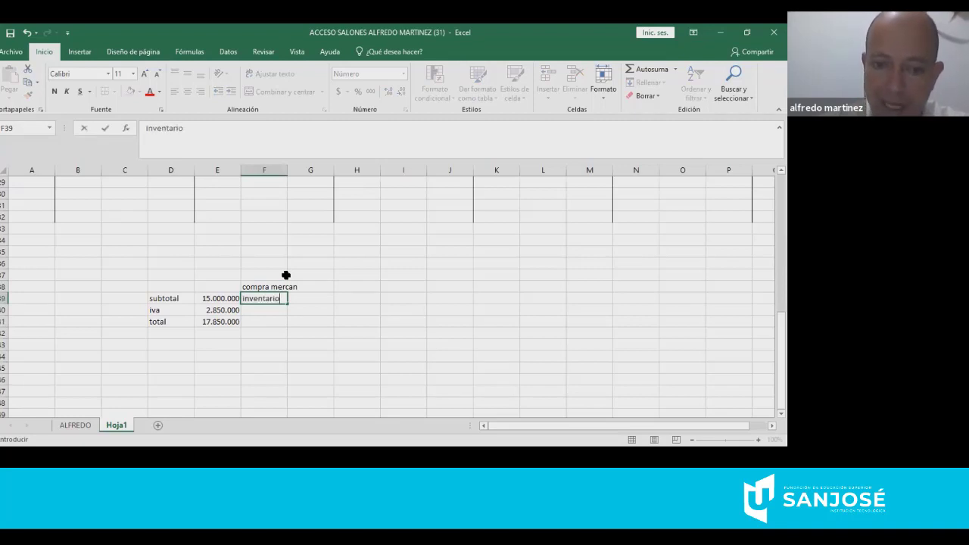
pyautogui.press('Return')
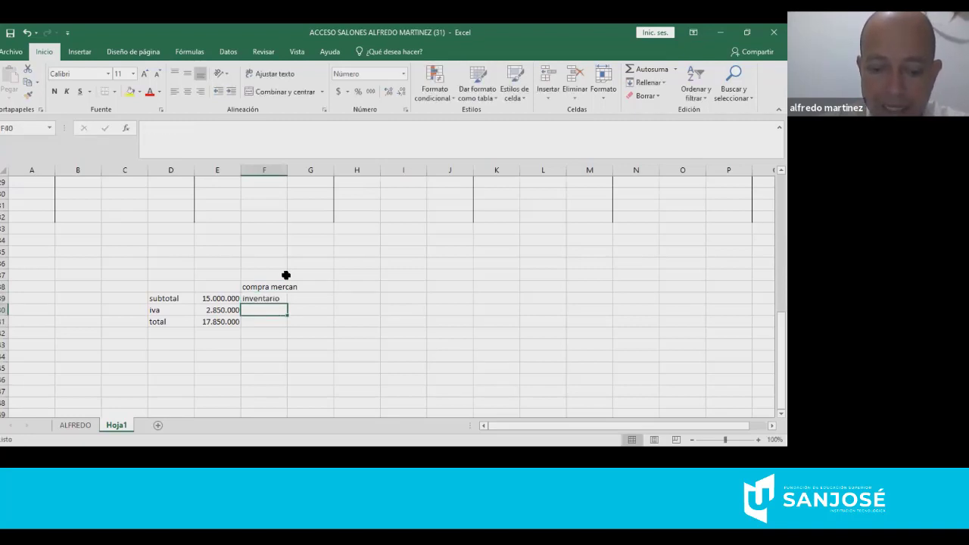
pyautogui.write('descontables')
pyautogui.press('Return')
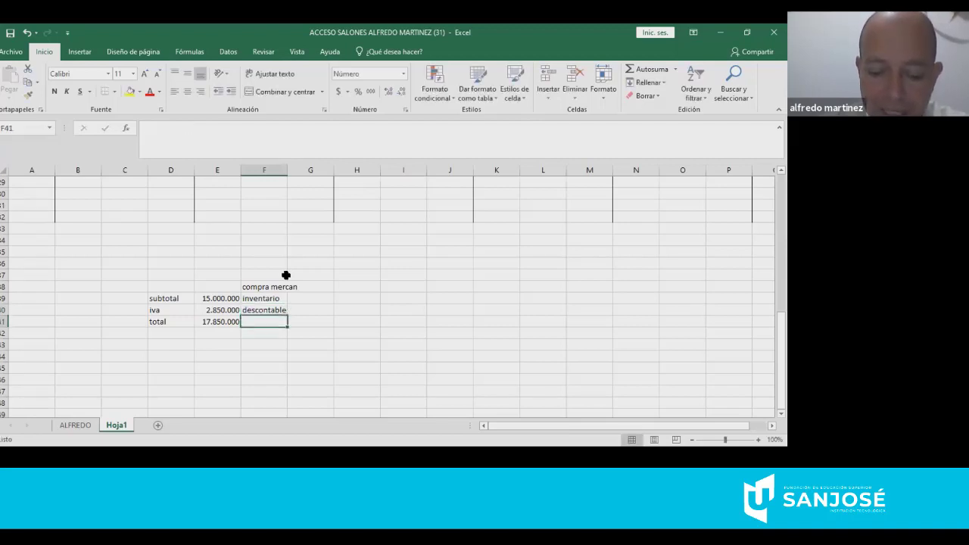
pyautogui.write('proveedores')
pyautogui.click(286, 284)
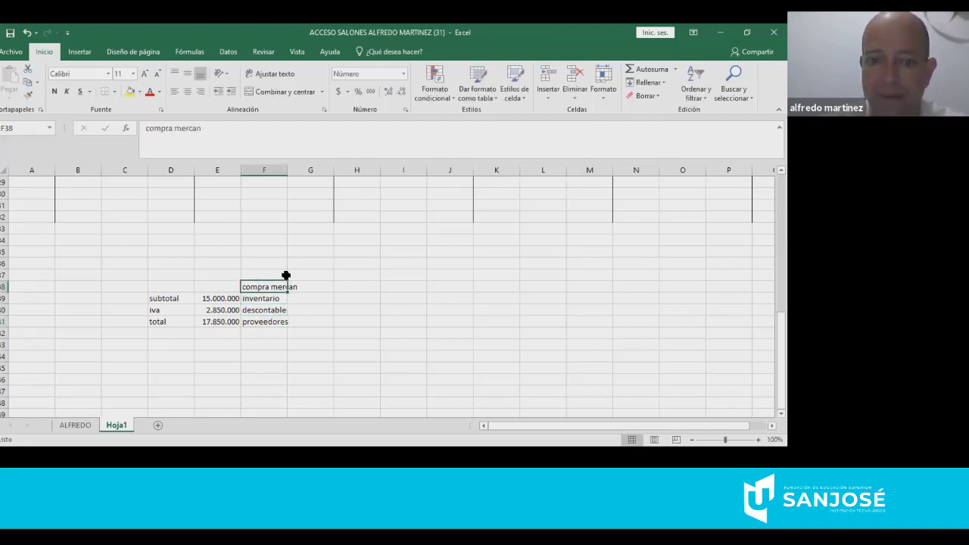
pyautogui.doubleClick(288, 172)
# - Enter the heading "venta" in C38 and the label "ingreso" in C39 beside subtotal, making "ingreso" bold
pyautogui.click(131, 286)
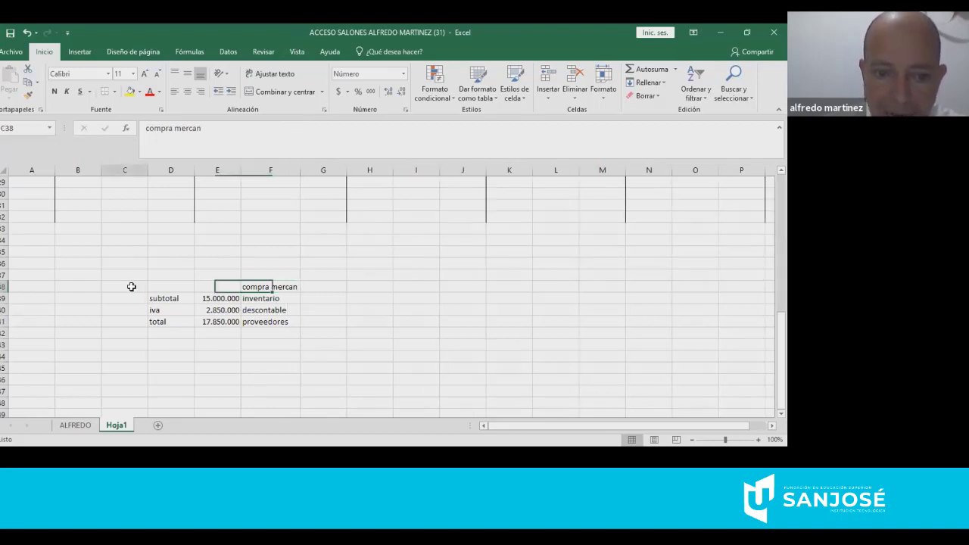
pyautogui.write('venta')
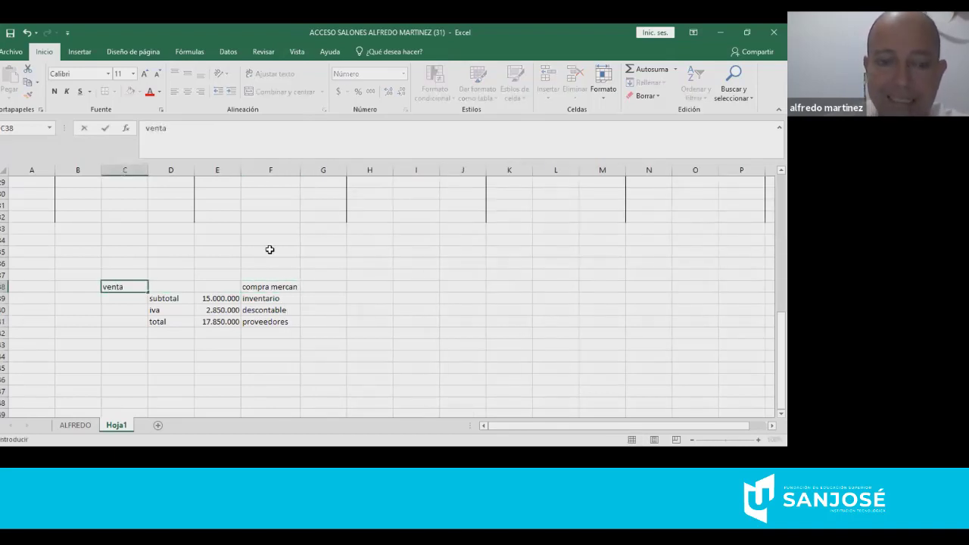
pyautogui.press('Return')
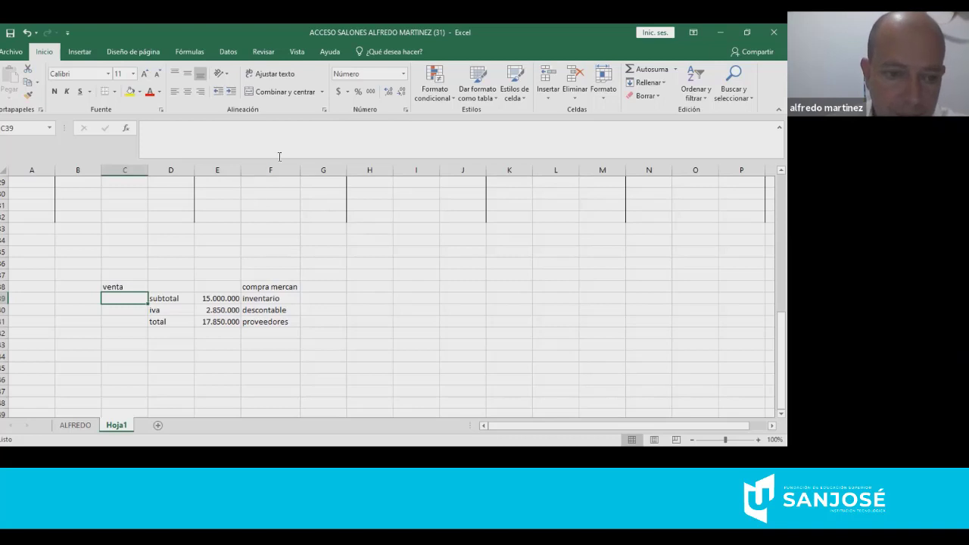
pyautogui.click(129, 307)
pyautogui.click(131, 296)
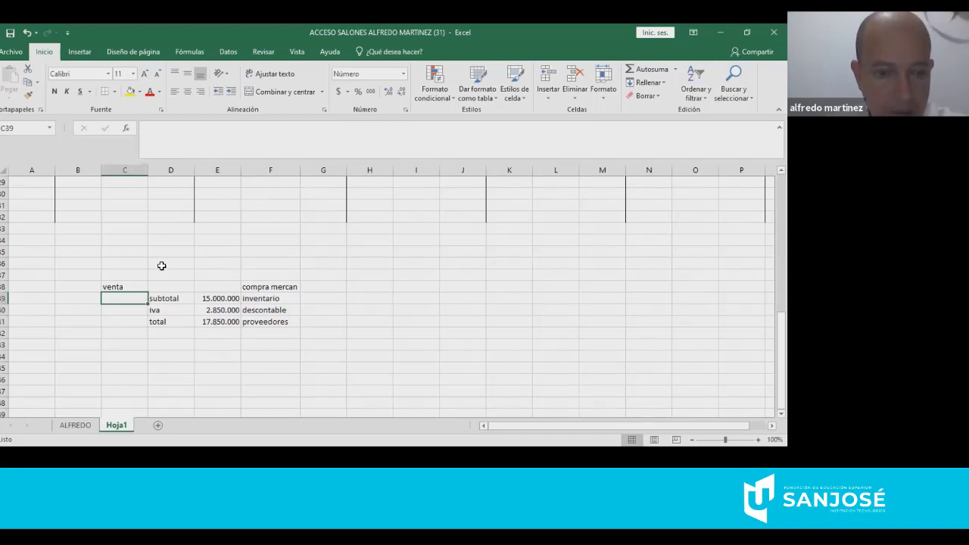
pyautogui.doubleClick(128, 298)
pyautogui.write('ingreso')
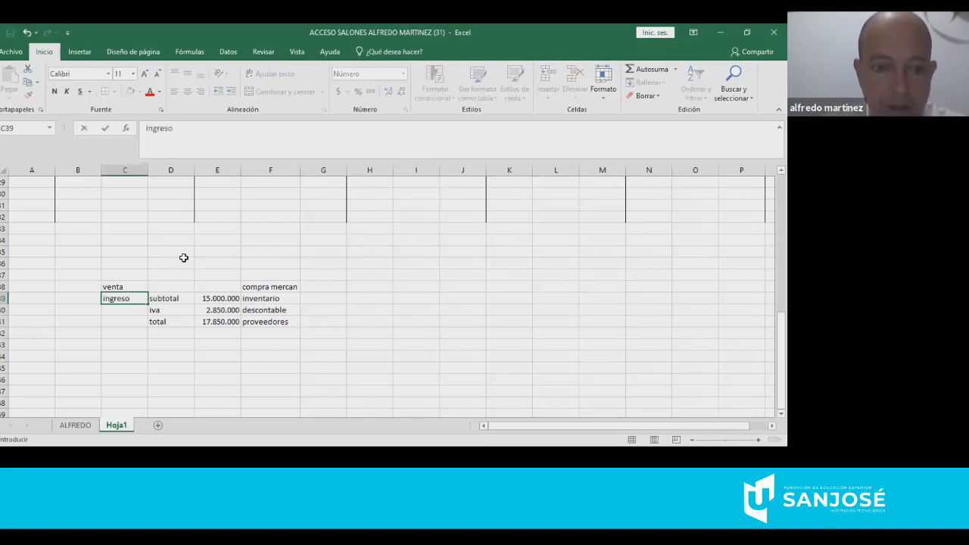
pyautogui.hotkey('ctrl', 'Return')
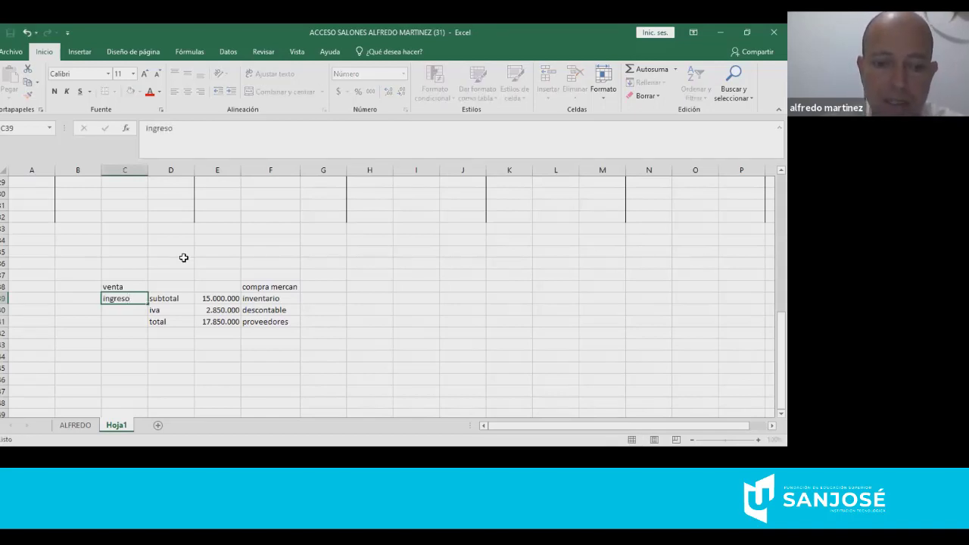
pyautogui.hotkey('ctrl', 'n')
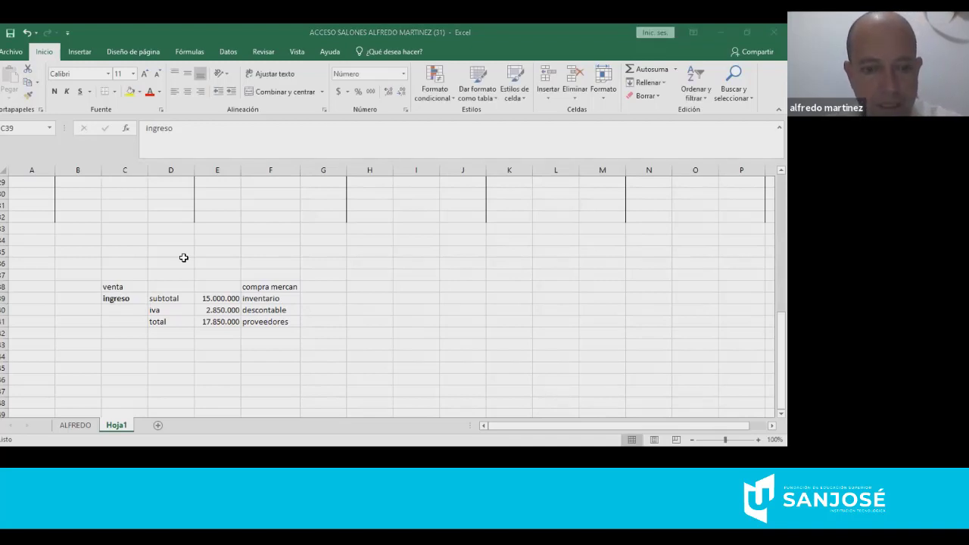
# - Label the iva row "generado" in C40 and the total row "cxc clientes" in C41 for the sale side
pyautogui.click(159, 354)
pyautogui.click(116, 312)
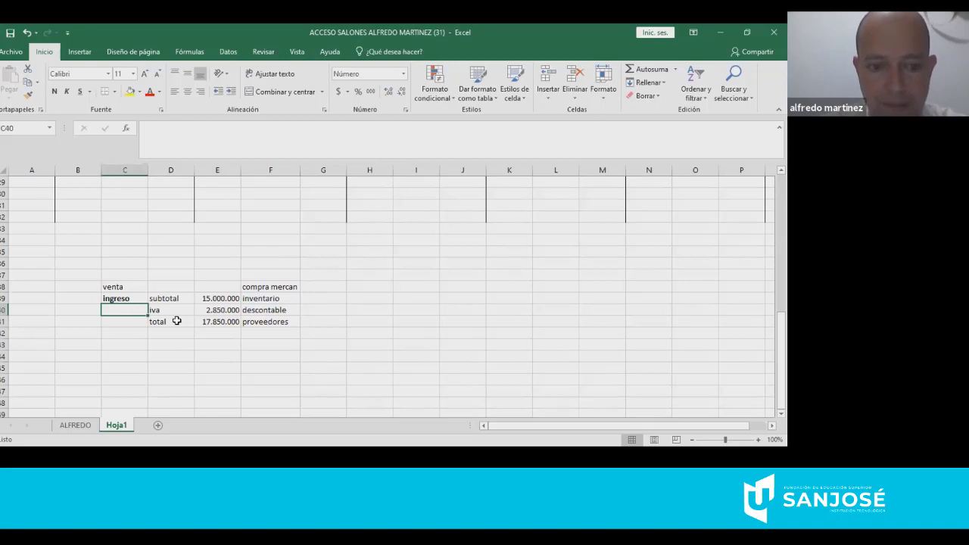
pyautogui.write('generado')
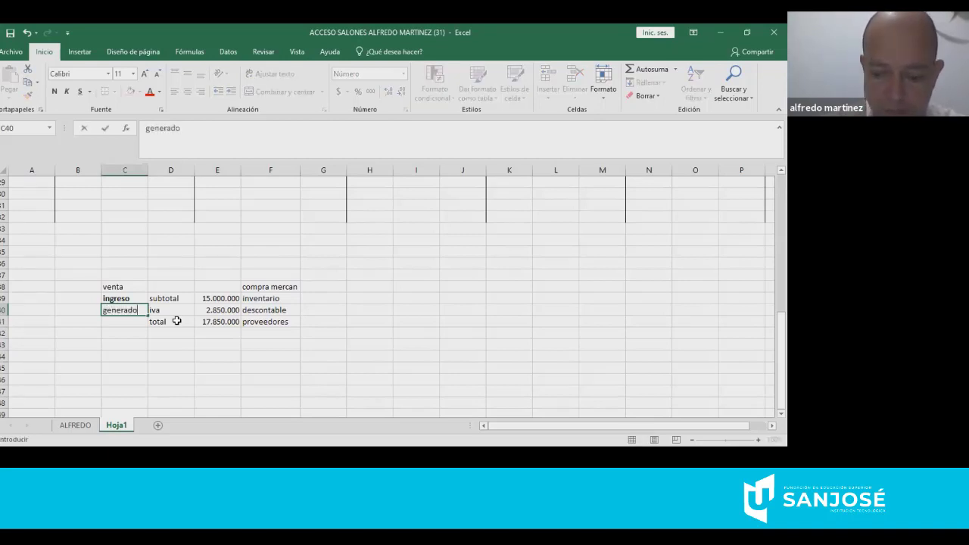
pyautogui.press('Return')
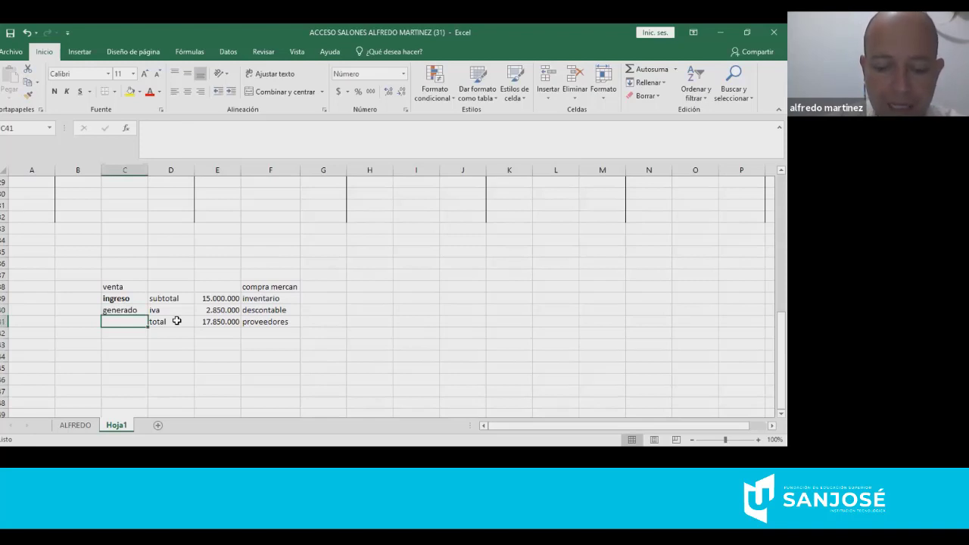
pyautogui.write('cxc clientes')
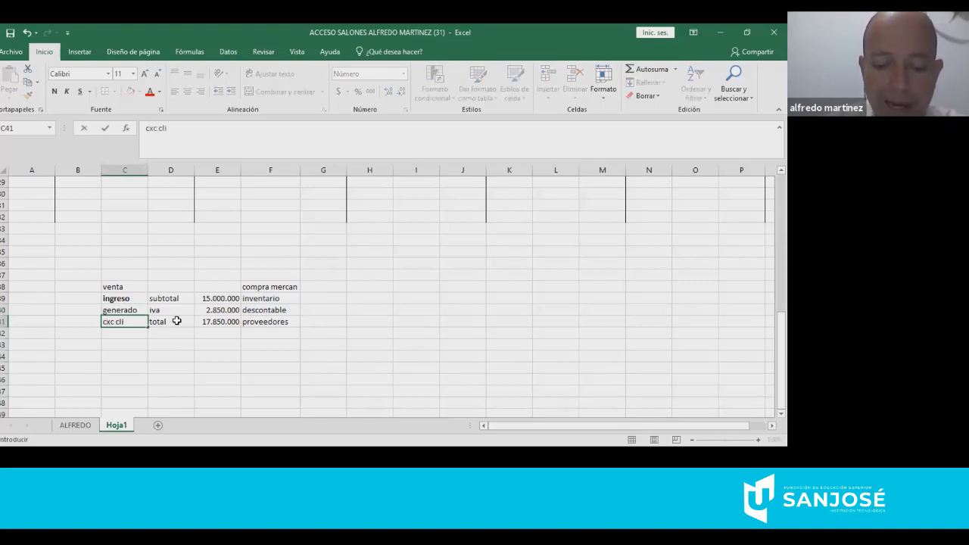
pyautogui.press('Return')
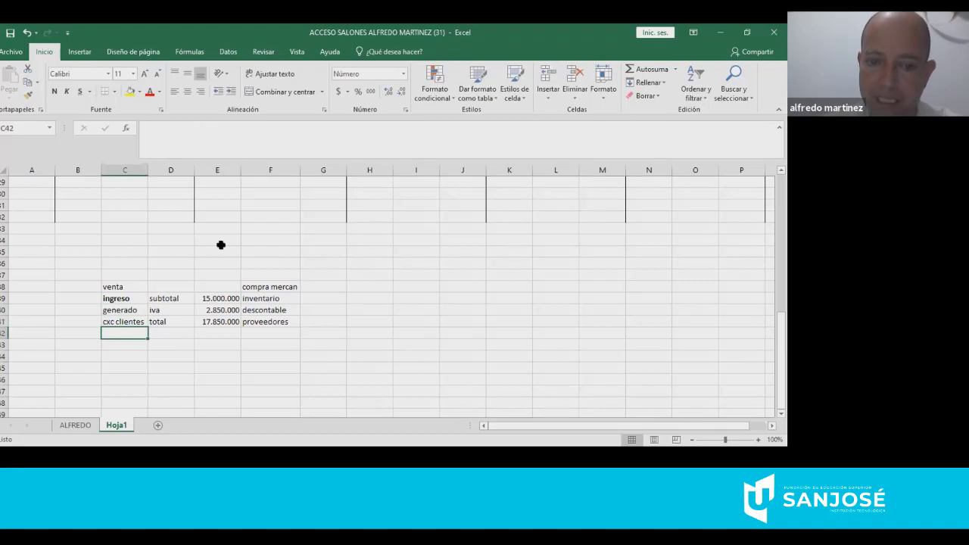
# - Apply all borders to the invoice breakdown table in C38 to F41
pyautogui.moveTo(111, 285); pyautogui.dragTo(292, 324)
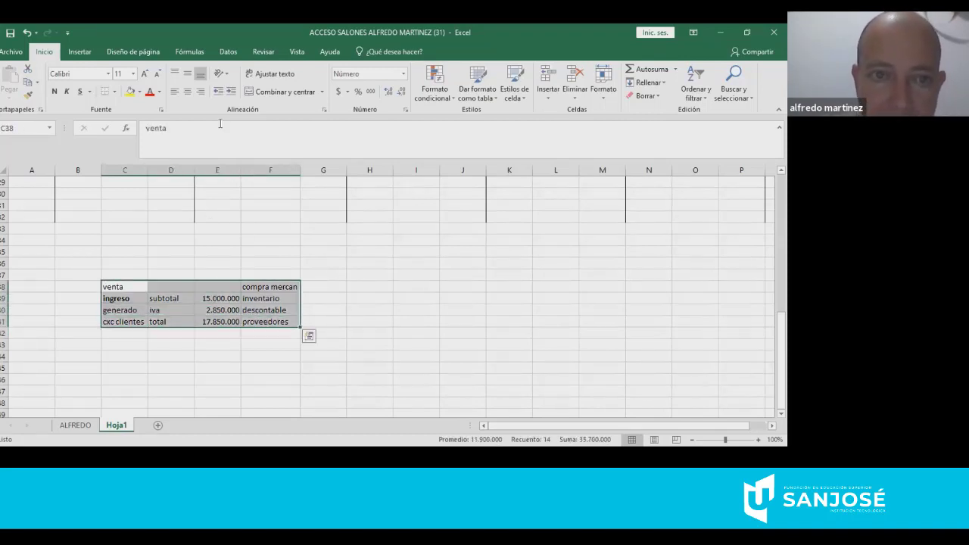
pyautogui.click(113, 91)
pyautogui.click(132, 192)
# - Make the table headings "venta" in C38 and "compra mercan" in F38 bold
pyautogui.click(127, 285)
pyautogui.click(54, 91)
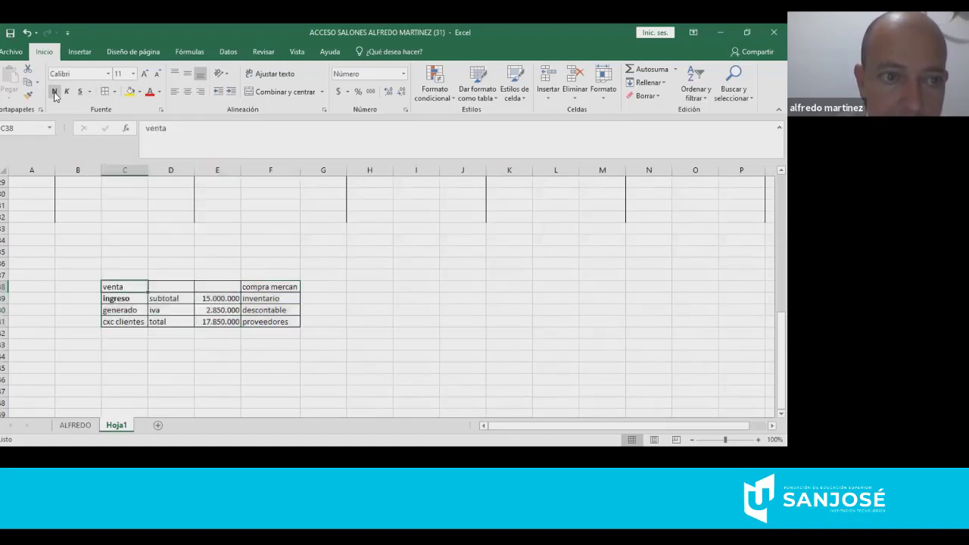
pyautogui.click(253, 287)
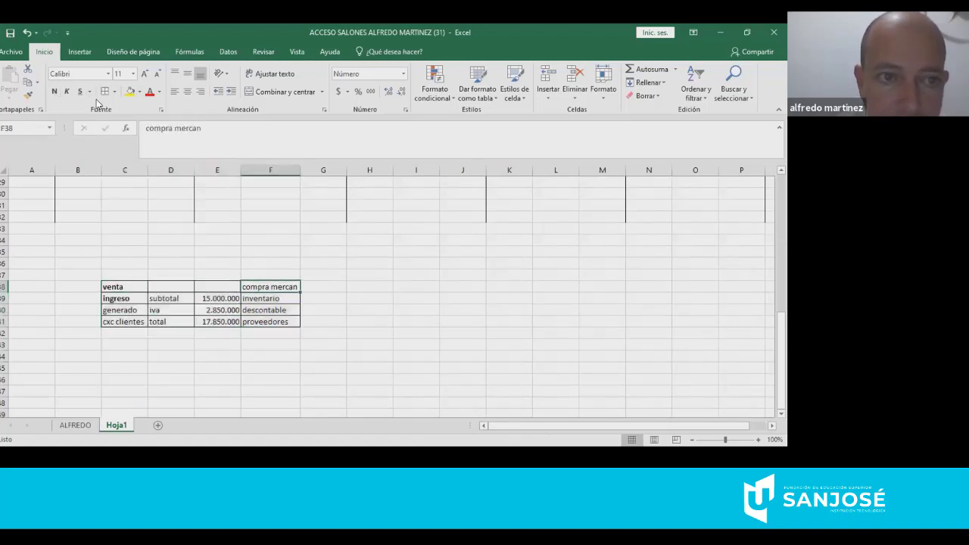
pyautogui.click(55, 91)
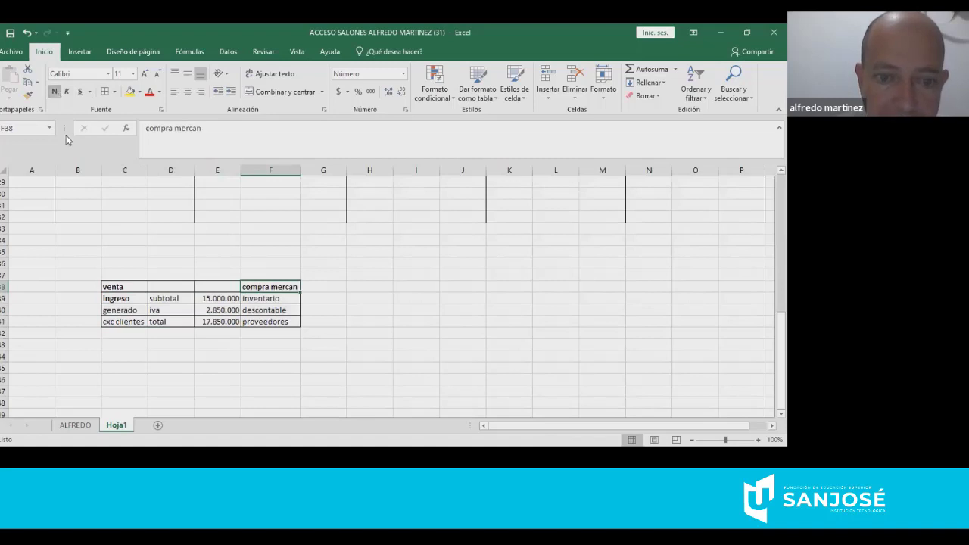
# - Enter the account codes 14, 24 and 22 in G39 to G41, beside inventario, descontable and proveedores
pyautogui.click(252, 300)
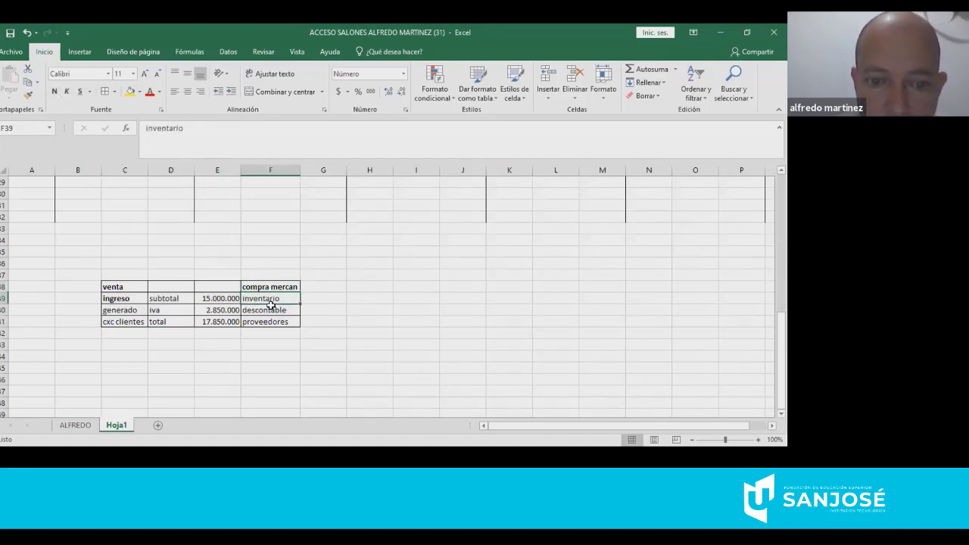
pyautogui.click(314, 299)
pyautogui.write('14')
pyautogui.press('Return')
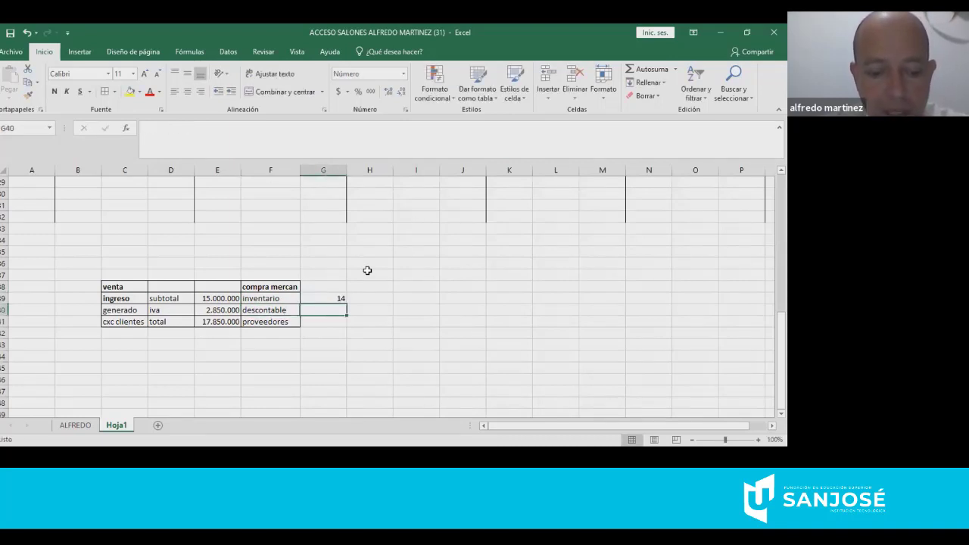
pyautogui.write('24')
pyautogui.press('Return')
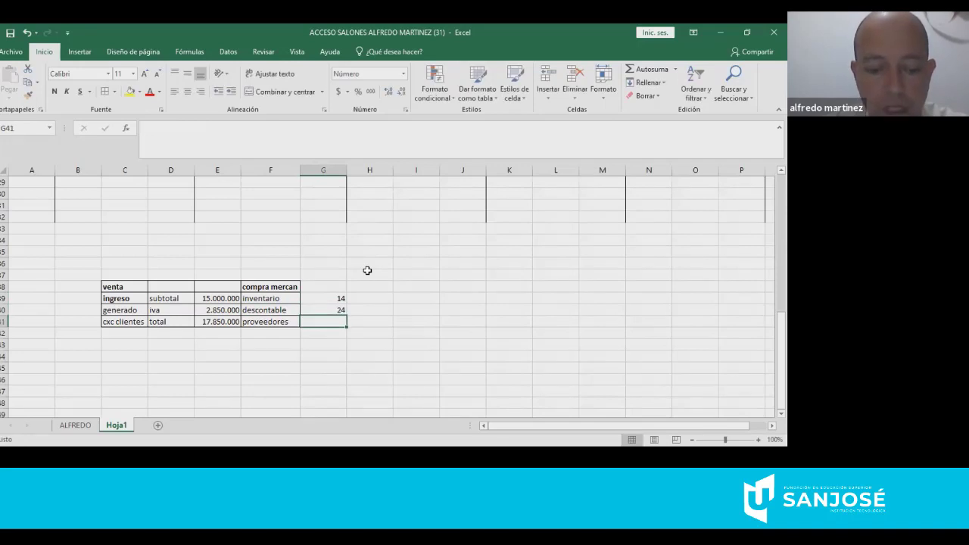
pyautogui.write('22')
pyautogui.press('Return')
# - Enter the proveedores account code 22 in H41, one column further from the purchase labels
pyautogui.press('Up')
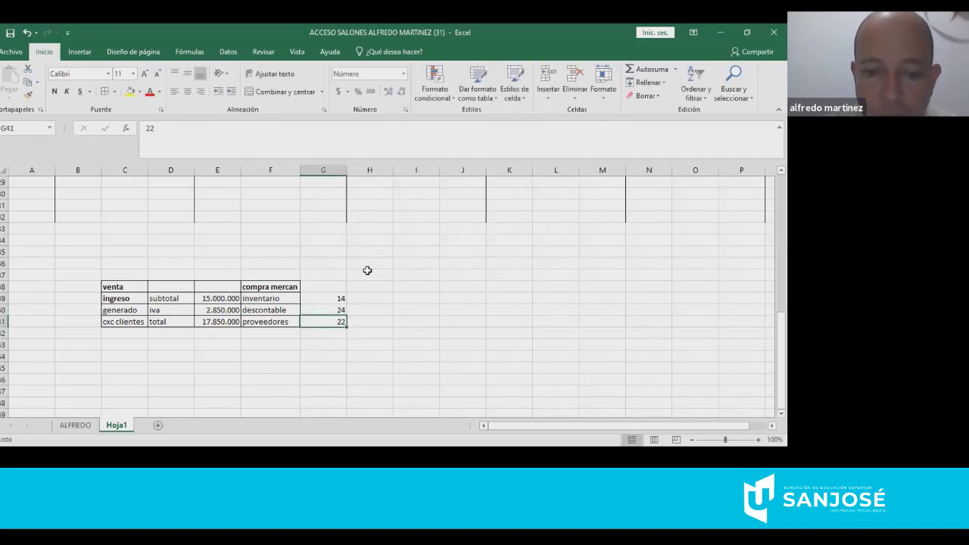
pyautogui.press('Up')
pyautogui.press('Up')
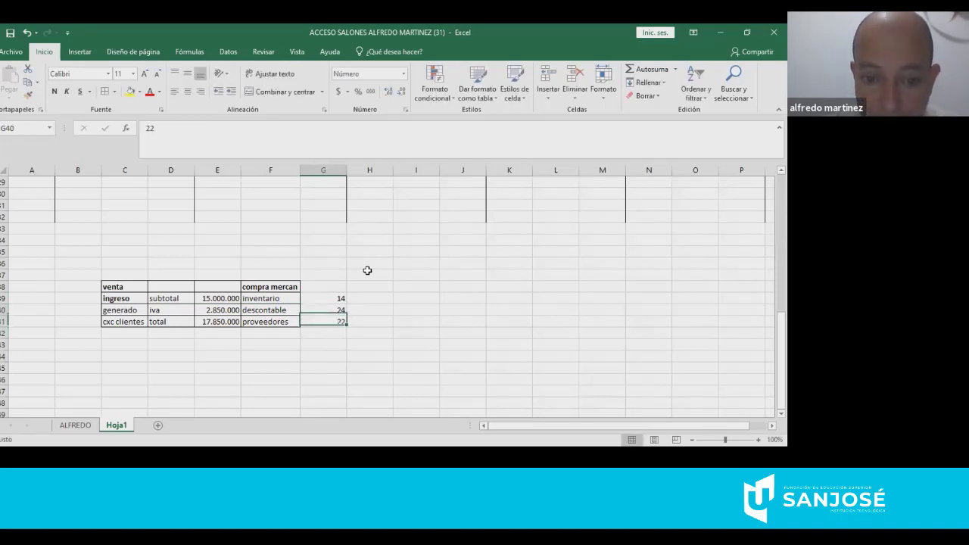
pyautogui.press('Down')
pyautogui.hotkey('shift', 'Right')
pyautogui.hotkey('shift', 'Down')
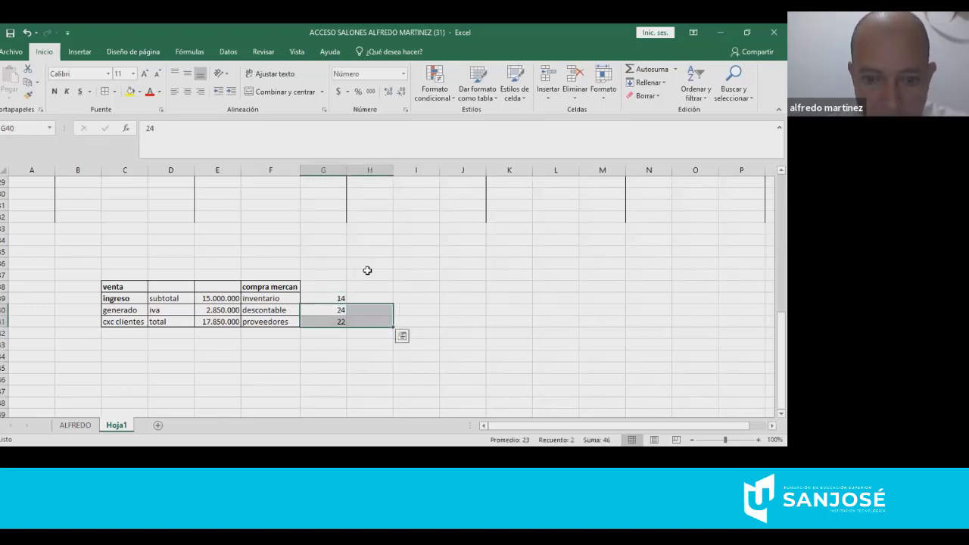
pyautogui.press('Right')
pyautogui.press('Down')
pyautogui.write('22')
# - Add the headings "debe" in G37 and "haber" in H37 above the purchase account codes
pyautogui.press('Up')
pyautogui.press('Up')
pyautogui.press('Up')
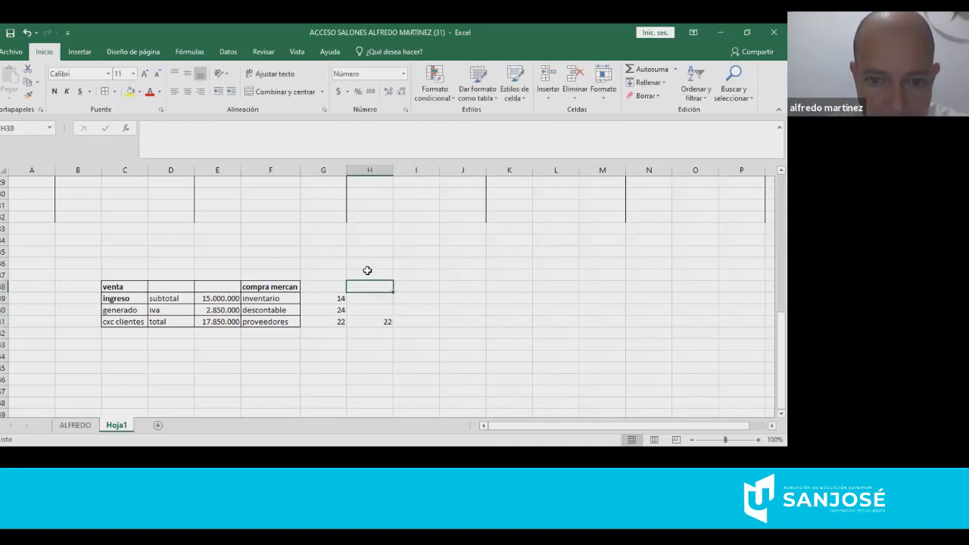
pyautogui.press('Up')
pyautogui.press('Left')
pyautogui.write('debe')
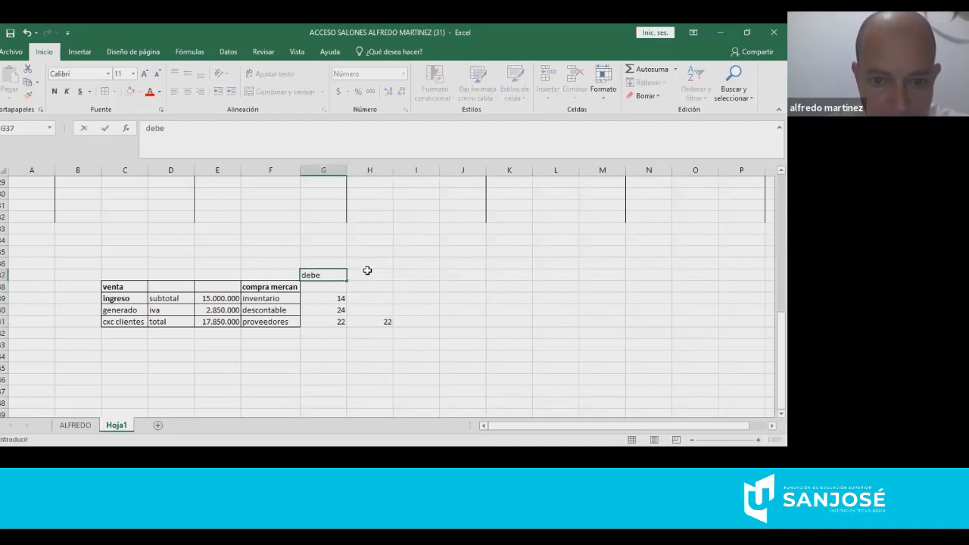
pyautogui.press('Right')
pyautogui.write('haber')
pyautogui.press('Return')
# - Clear the proveedores code from the debe column in G41
pyautogui.press('Down')
pyautogui.press('Down')
pyautogui.press('Left')
pyautogui.press('Down')
pyautogui.press('Delete')
# - Add the headings "debe" in A38 and "haber" in B38, beside the venta column of the invoice table
pyautogui.press('Up')
pyautogui.press('Left')
pyautogui.press('Left')
pyautogui.press('Left')
pyautogui.press('Left')
pyautogui.press('Left')
pyautogui.press('Up')
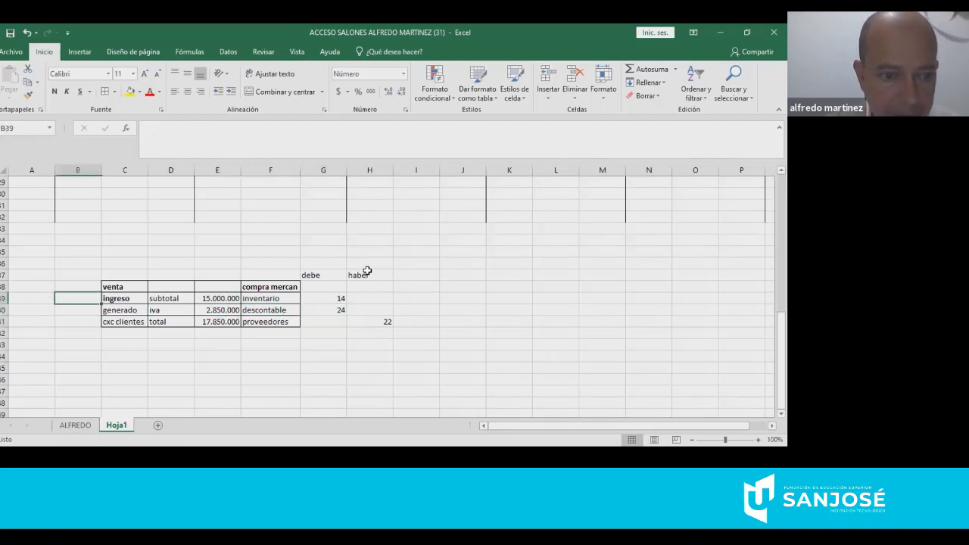
pyautogui.press('Left')
pyautogui.press('Up')
pyautogui.write('deb')
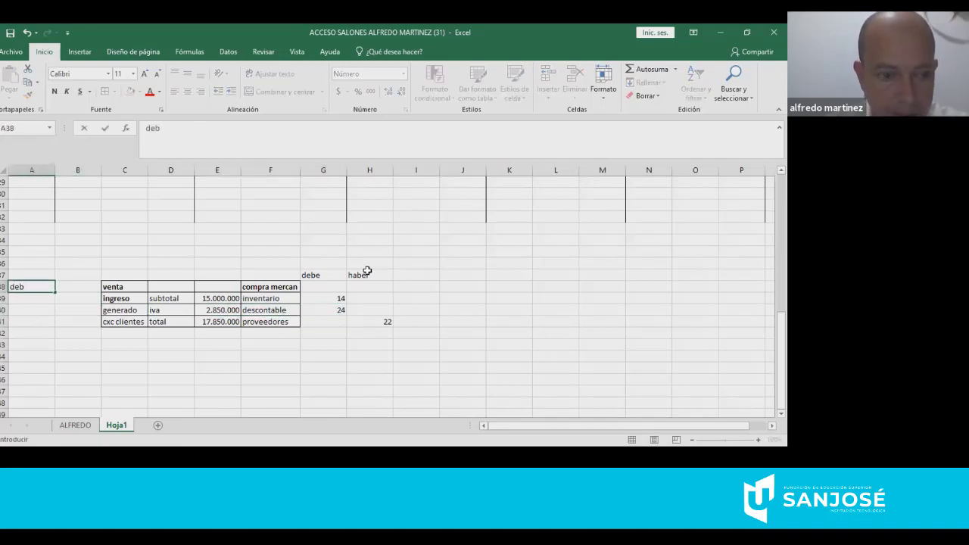
pyautogui.write('e')
pyautogui.press('Tab')
pyautogui.write('haber')
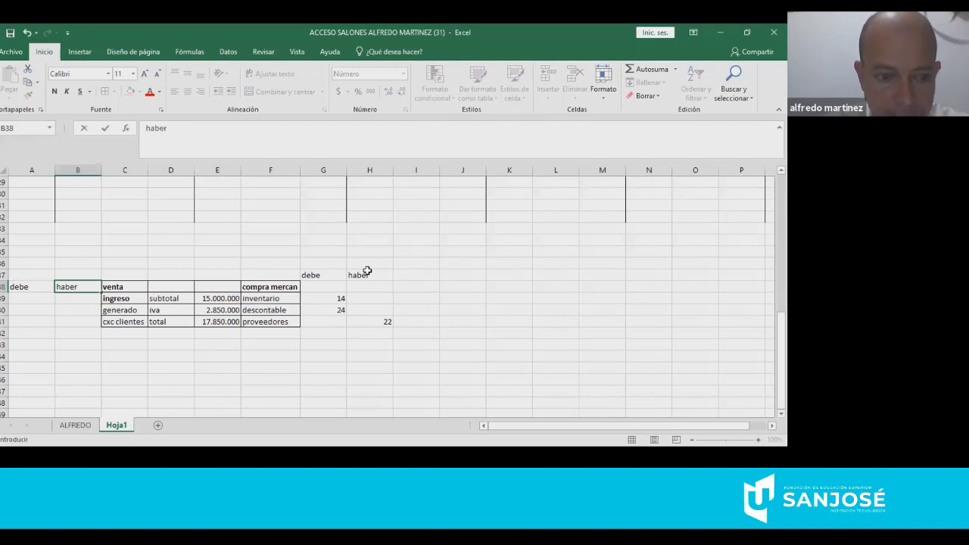
pyautogui.press('Return')
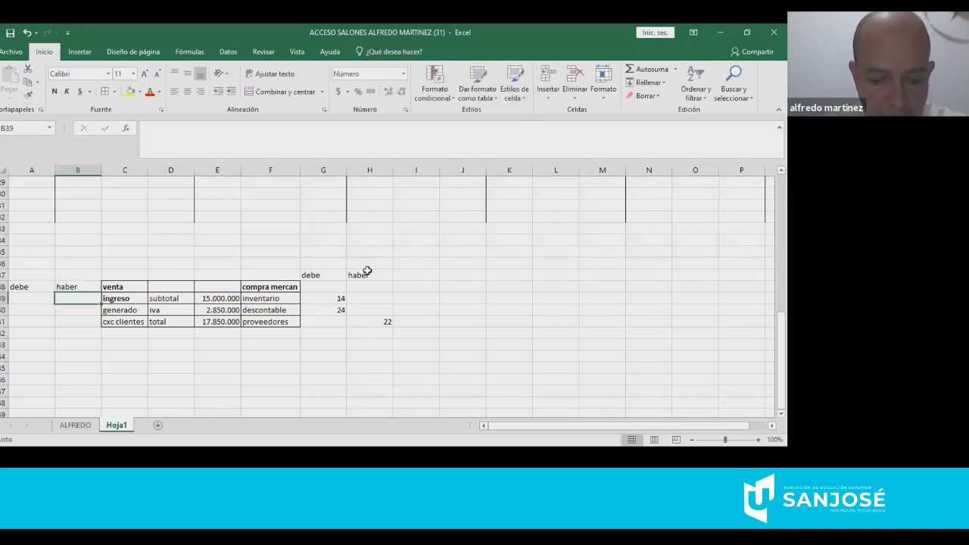
# - Enter the sale account codes: 4 for ingreso in B39, 24 for generado in B40 and 13 for cxc clientes in A41
pyautogui.write('4')
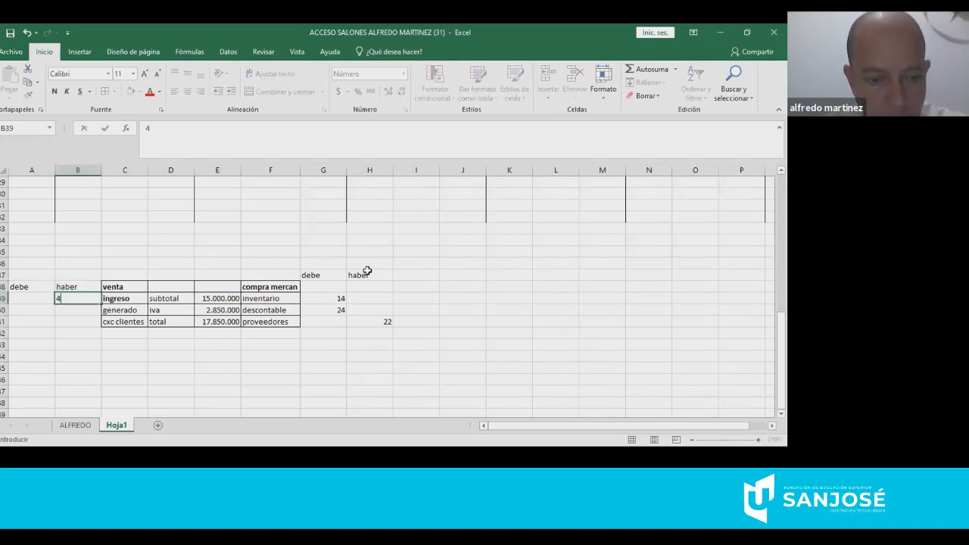
pyautogui.press('Return')
pyautogui.write('24')
pyautogui.press('Return')
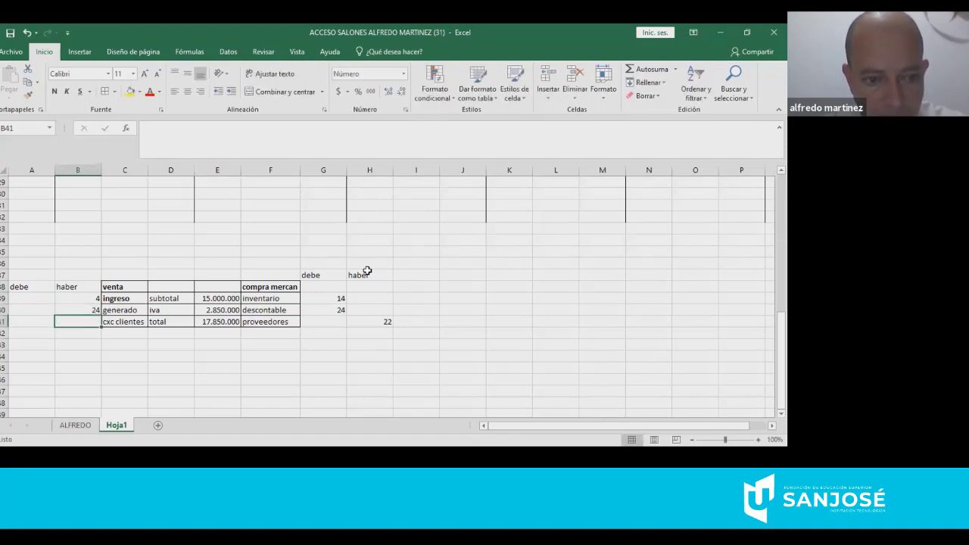
pyautogui.press('Left')
pyautogui.write('13')
pyautogui.press('Right')
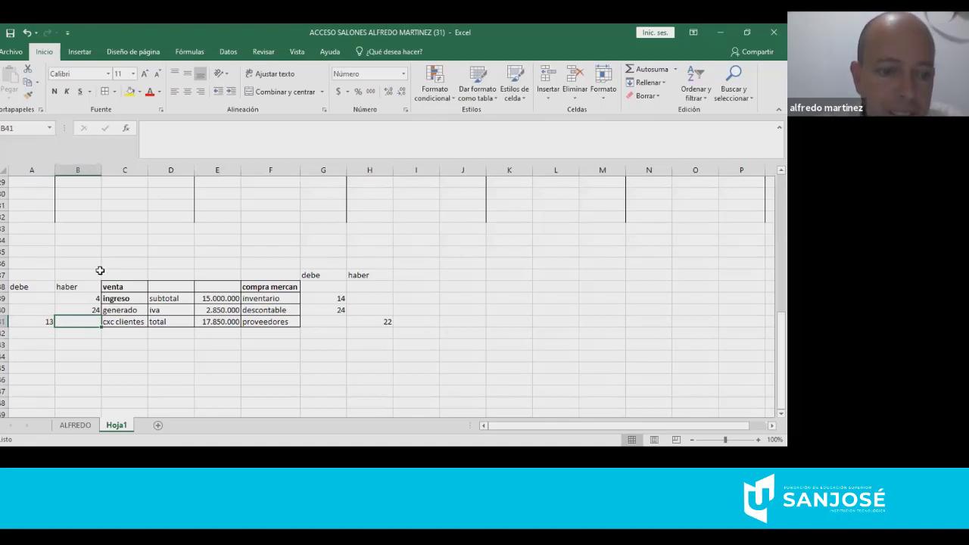
# - Move the purchase headings debe and haber from G37:H37 down to G38:H38, level with the table's header row
pyautogui.click(322, 275)
pyautogui.moveTo(322, 275); pyautogui.dragTo(367, 275)
pyautogui.hotkey('ctrl', 'c')
pyautogui.click(334, 287)
pyautogui.hotkey('ctrl', 'v')
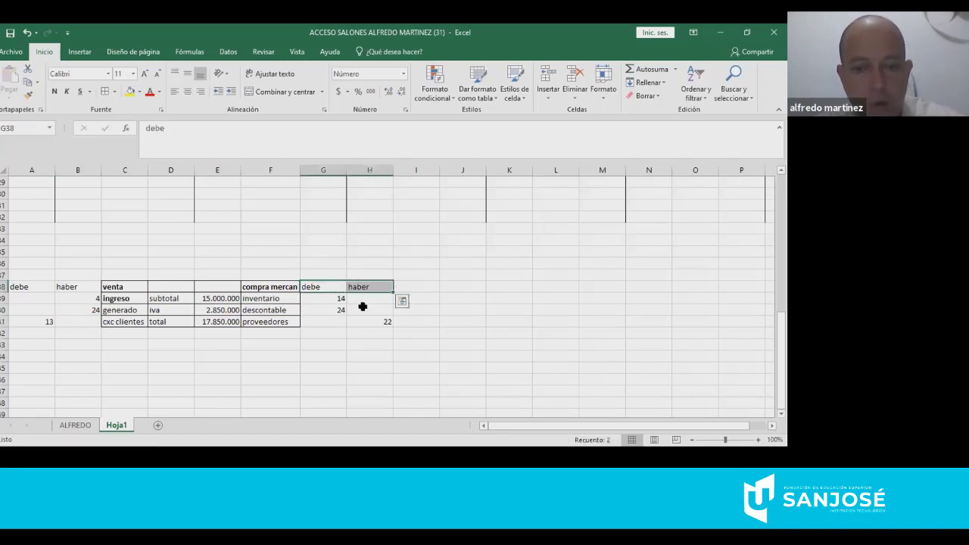
# - Apply all borders to the debe and haber code blocks in G38:H41 and A38:B41
pyautogui.moveTo(313, 283); pyautogui.dragTo(385, 322)
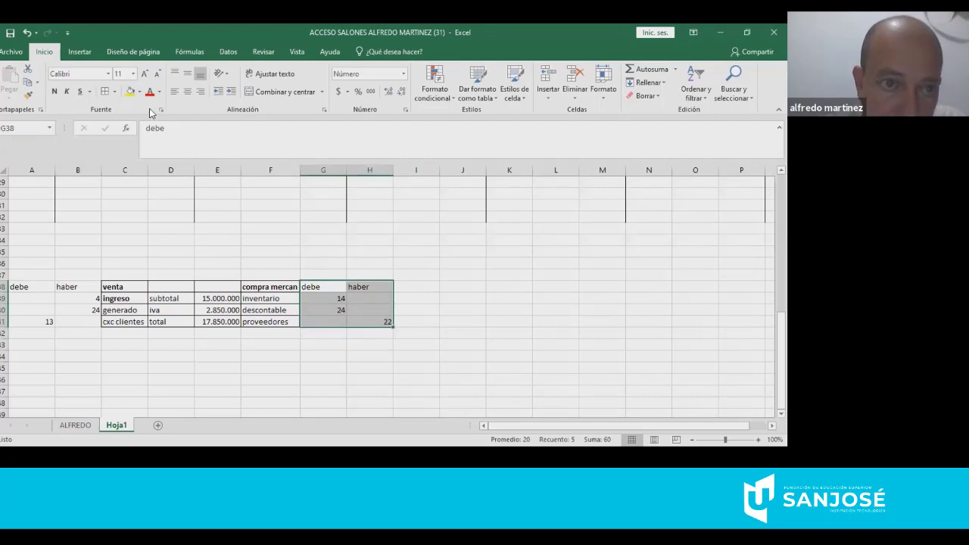
pyautogui.click(110, 96)
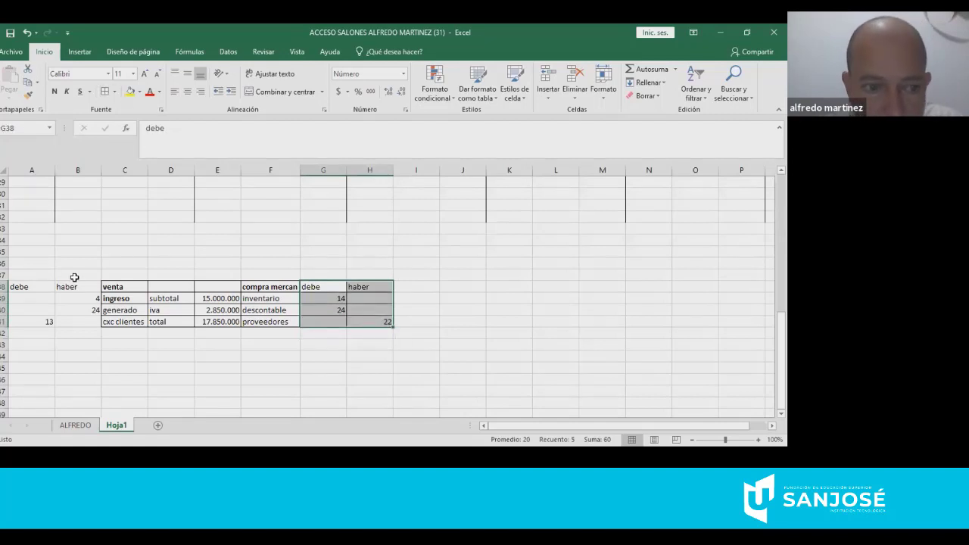
pyautogui.moveTo(38, 285); pyautogui.dragTo(89, 321)
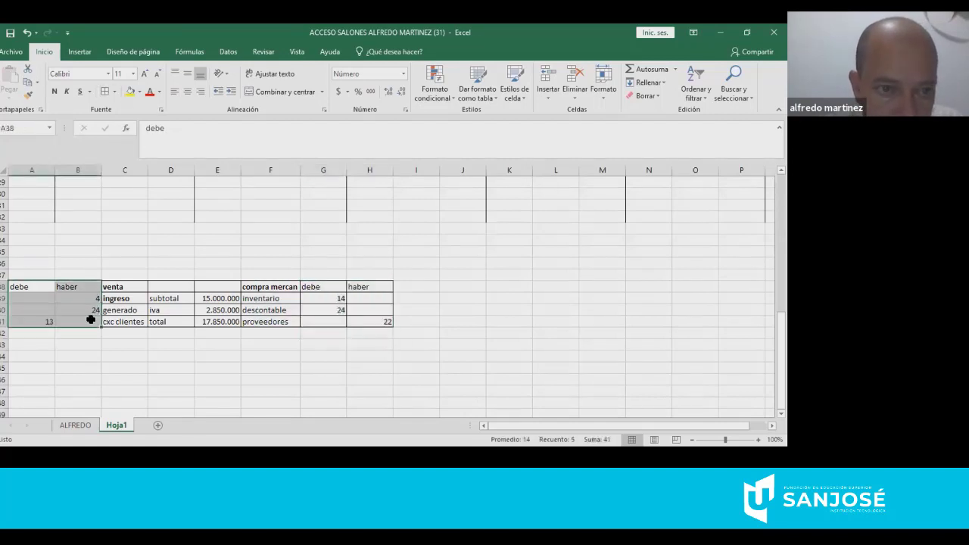
pyautogui.click(104, 92)
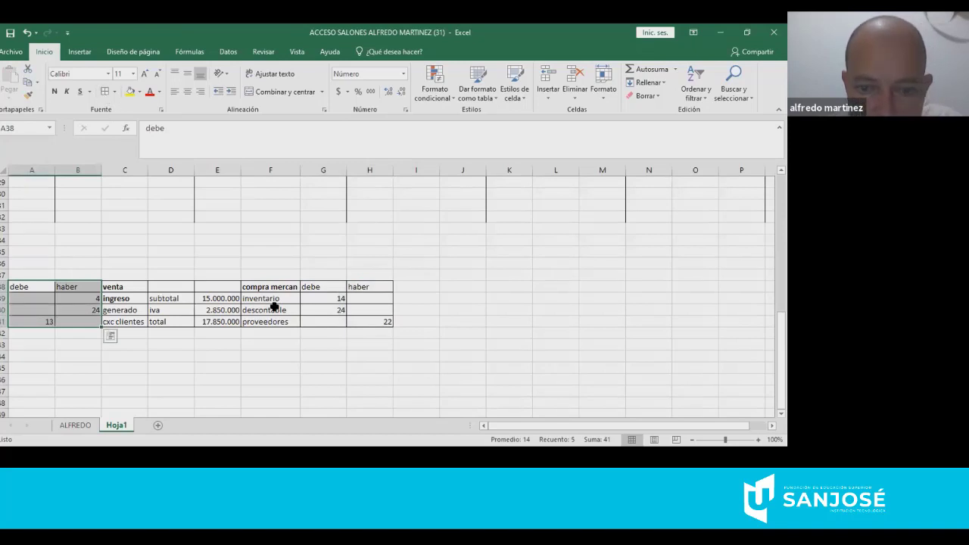
# - Review each purchase and sale account in the invoice table against its debe or haber code, row by row
pyautogui.moveTo(270, 286); pyautogui.dragTo(319, 299)
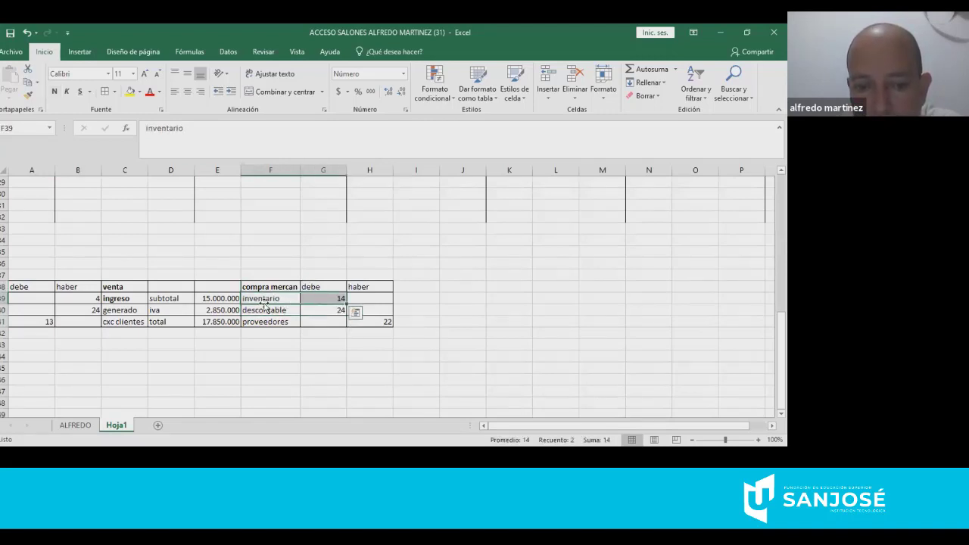
pyautogui.moveTo(261, 309); pyautogui.dragTo(313, 312)
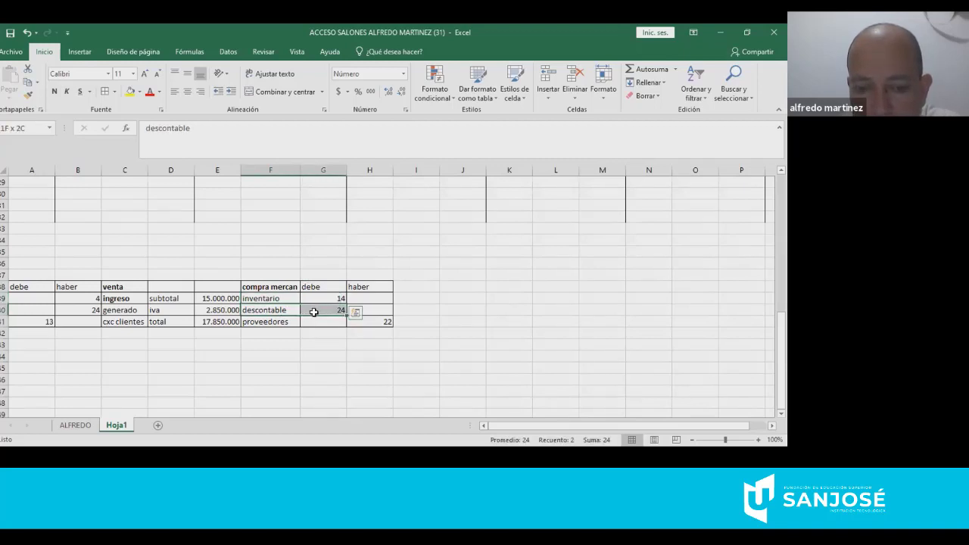
pyautogui.moveTo(281, 321); pyautogui.dragTo(383, 323)
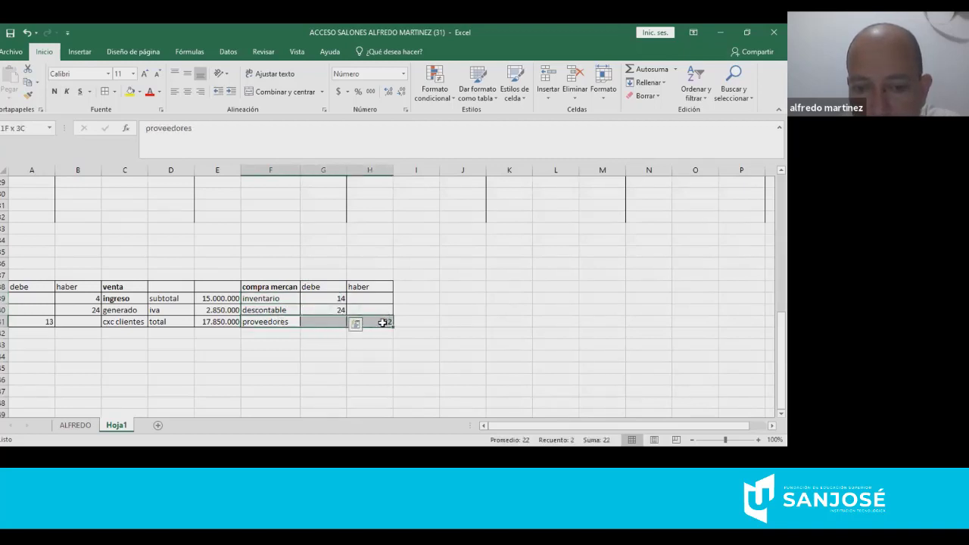
pyautogui.click(383, 323)
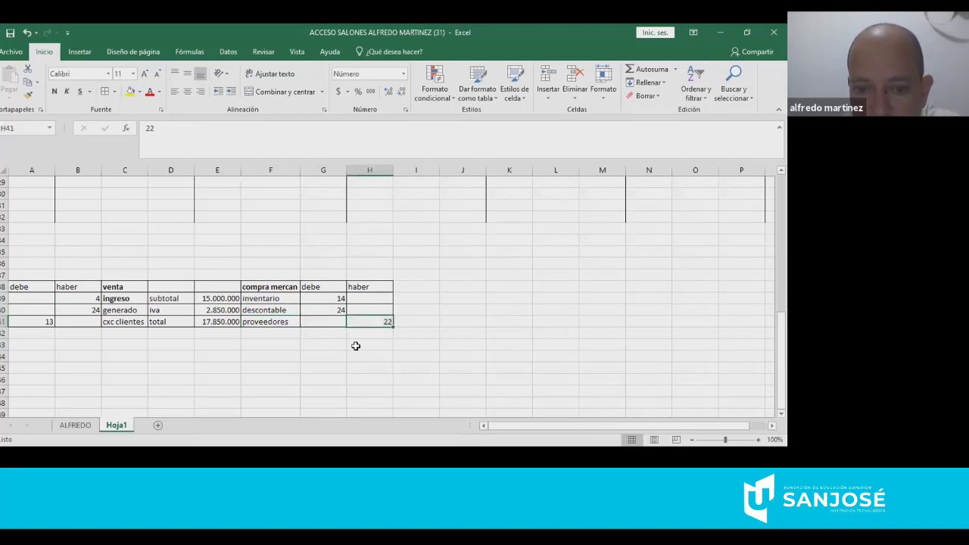
pyautogui.click(281, 321)
pyautogui.click(371, 323)
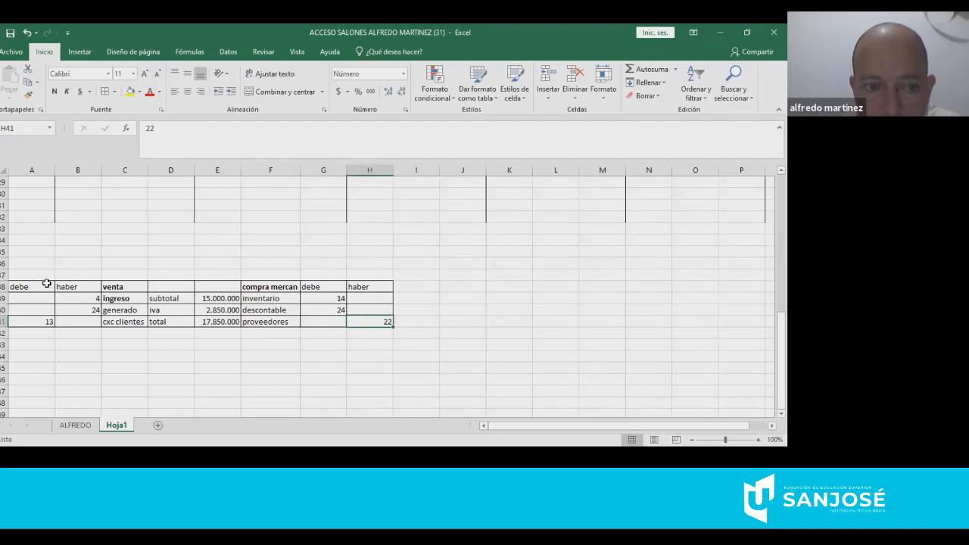
pyautogui.click(122, 300)
pyautogui.moveTo(122, 300); pyautogui.dragTo(97, 310)
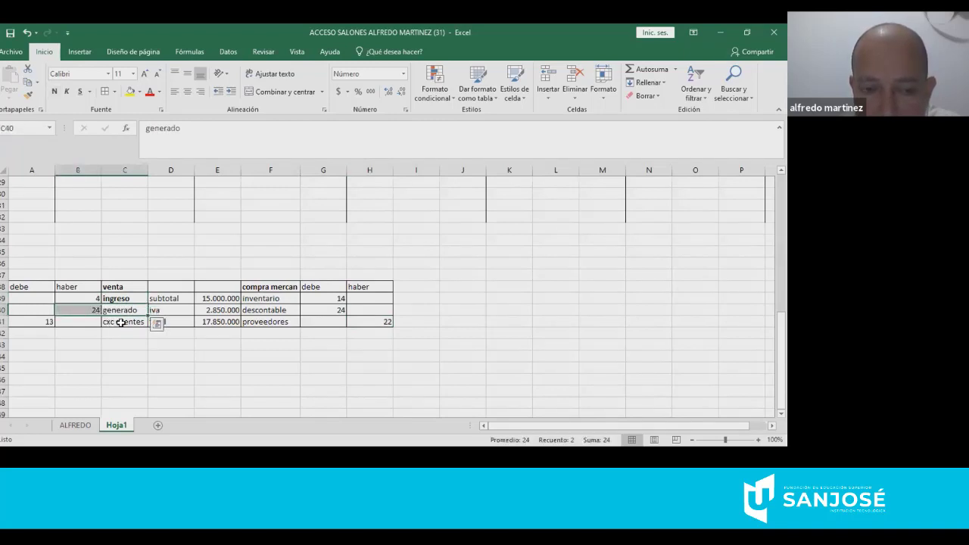
pyautogui.moveTo(121, 322); pyautogui.dragTo(35, 321)
pyautogui.click(35, 321)
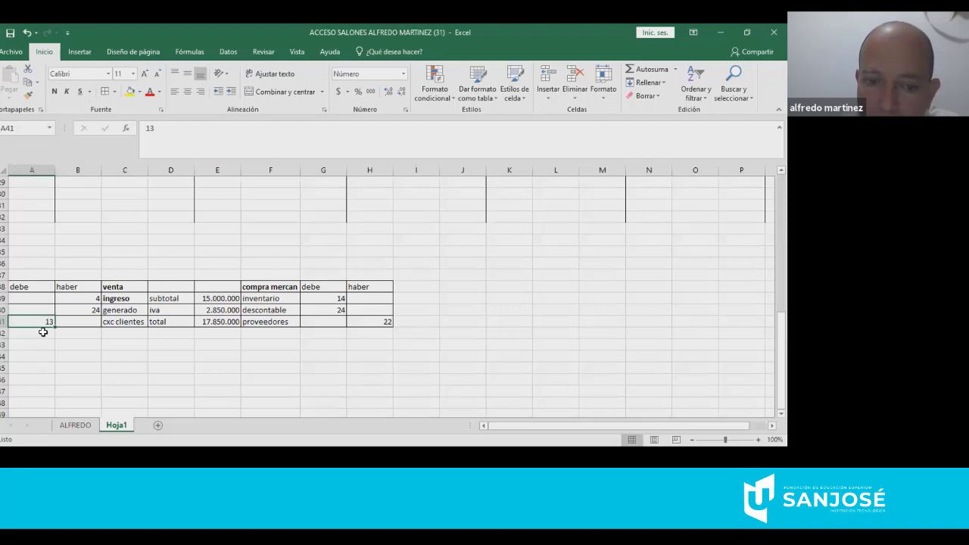
pyautogui.moveTo(34, 286); pyautogui.dragTo(376, 321)
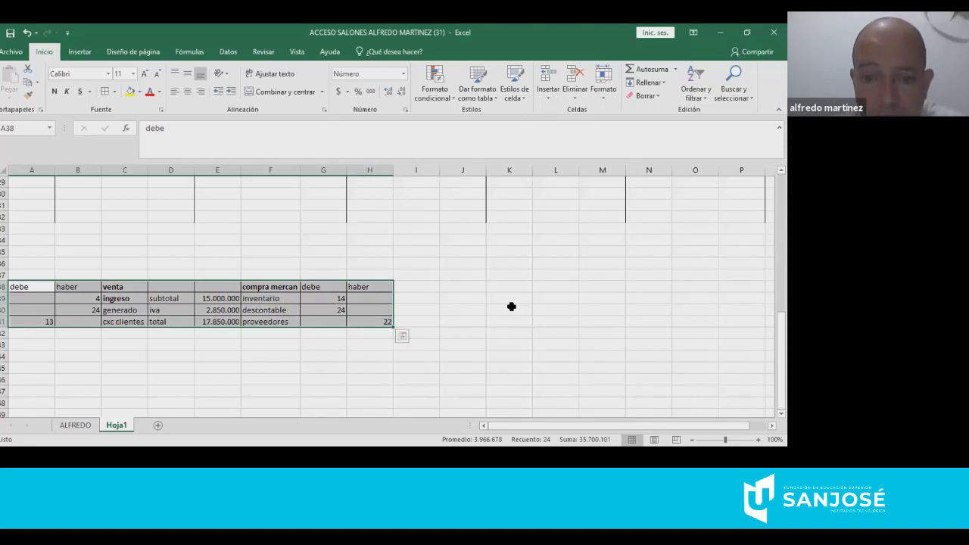
# - Examine the merchandise purchase postings in the inventario, iva and proveedores T-accounts
pyautogui.scroll(9, 512, 307)
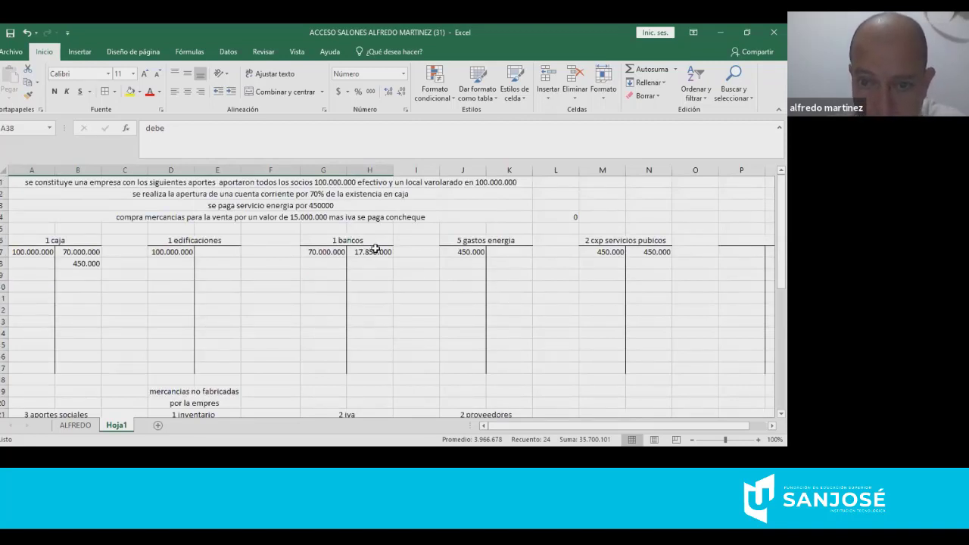
pyautogui.scroll(-4, 387, 254)
pyautogui.scroll(3, 409, 262)
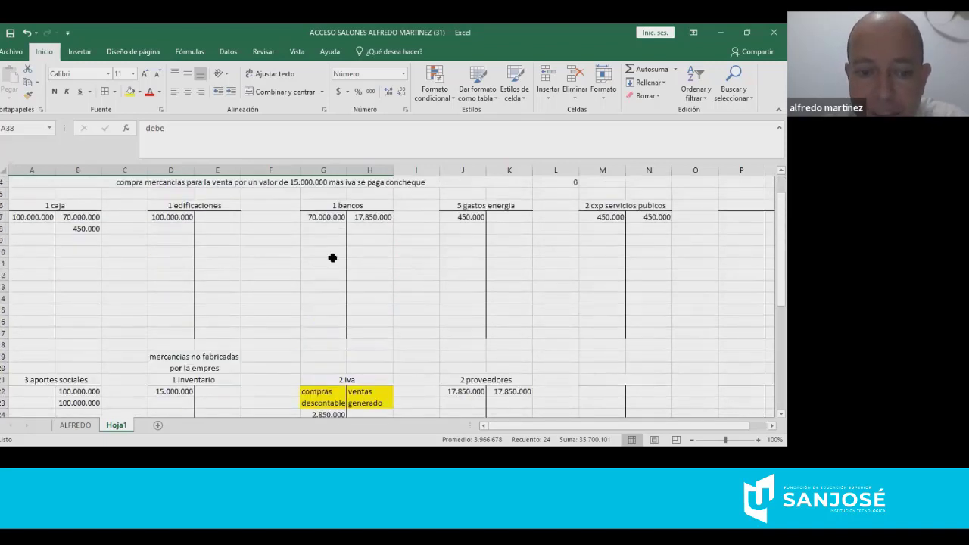
pyautogui.scroll(-2, 333, 258)
pyautogui.click(173, 322)
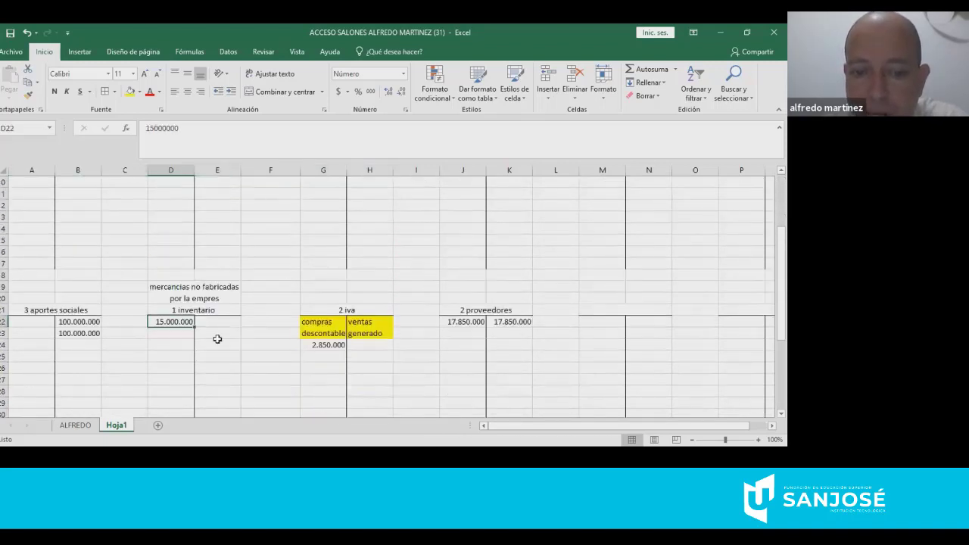
pyautogui.click(321, 344)
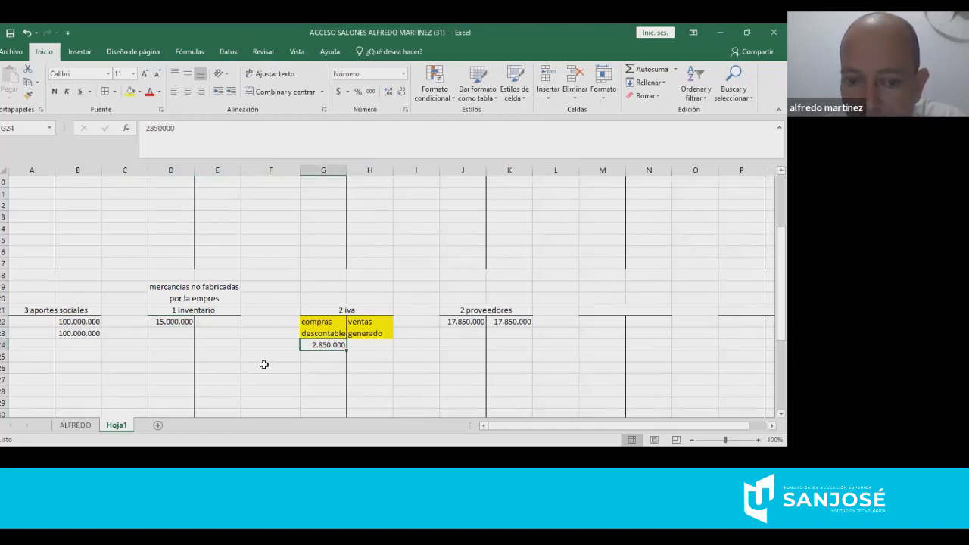
pyautogui.click(176, 323)
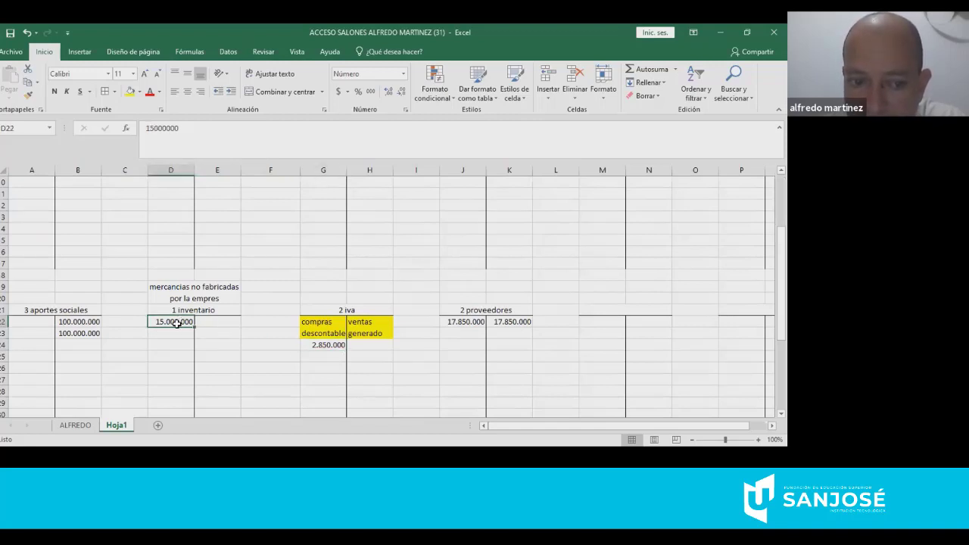
pyautogui.click(321, 344)
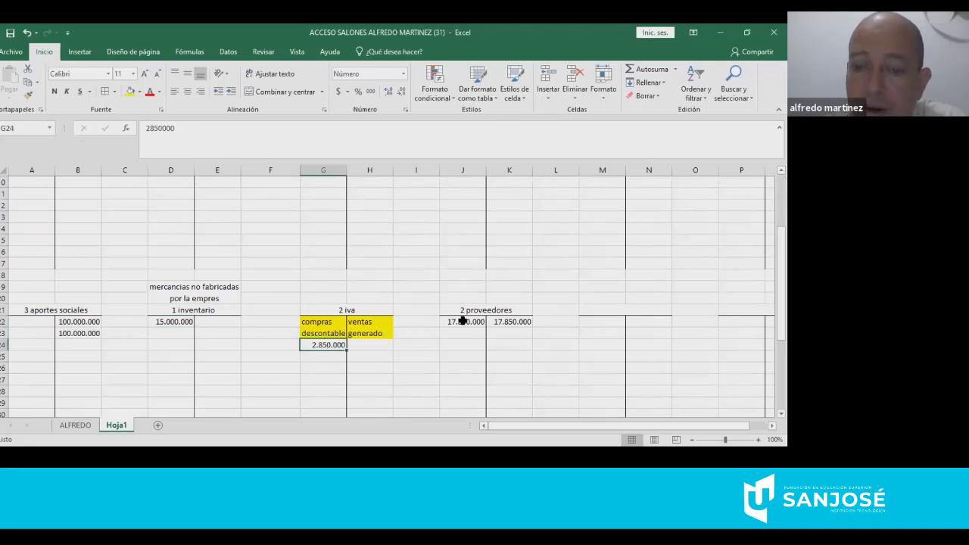
pyautogui.click(506, 322)
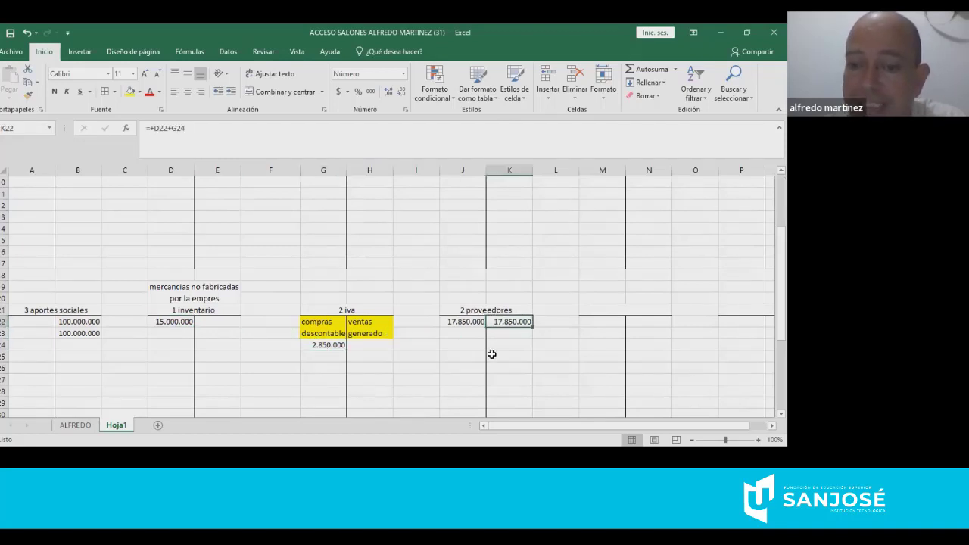
pyautogui.scroll(-2, 516, 337)
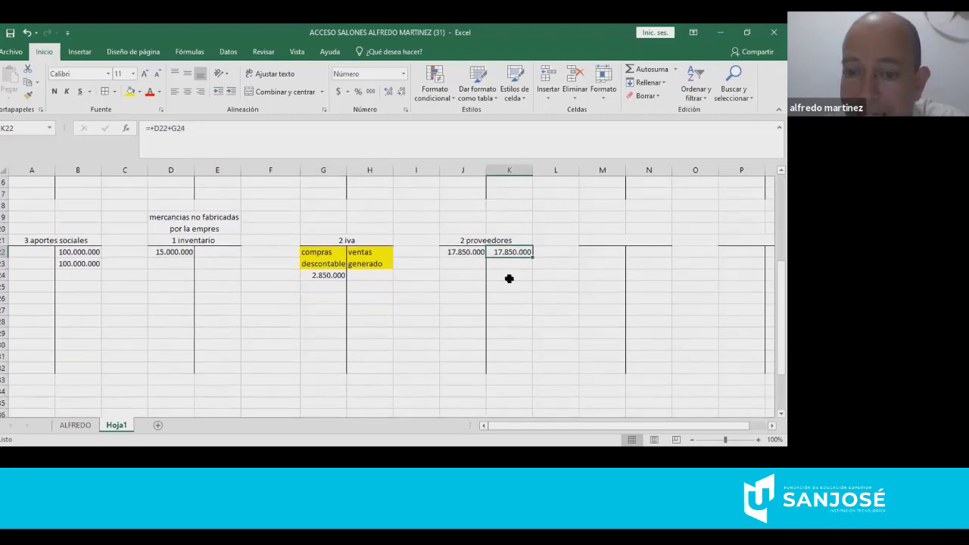
pyautogui.click(509, 263)
pyautogui.moveTo(509, 263)
pyautogui.mouseDown()
pyautogui.moveTo(510, 328)
pyautogui.moveTo(500, 263)
pyautogui.mouseUp()
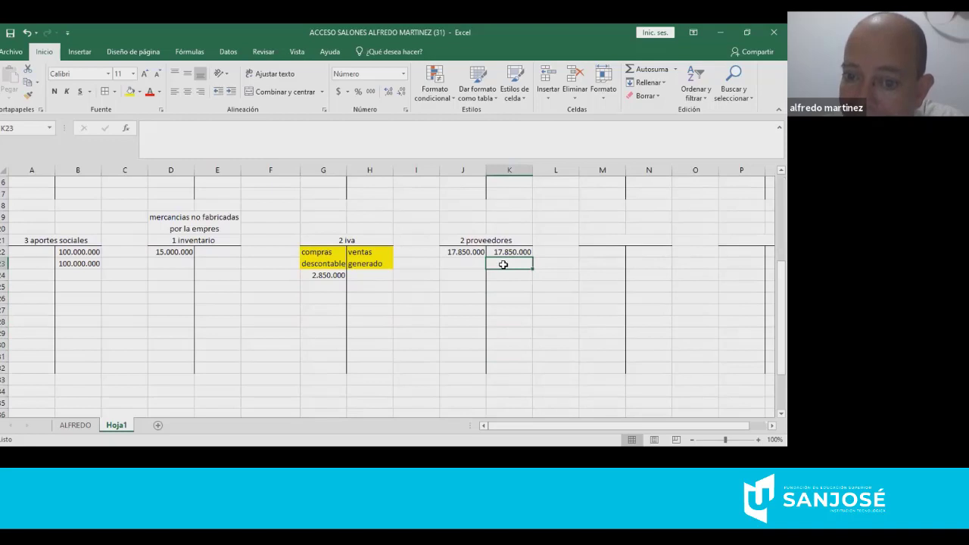
pyautogui.click(514, 253)
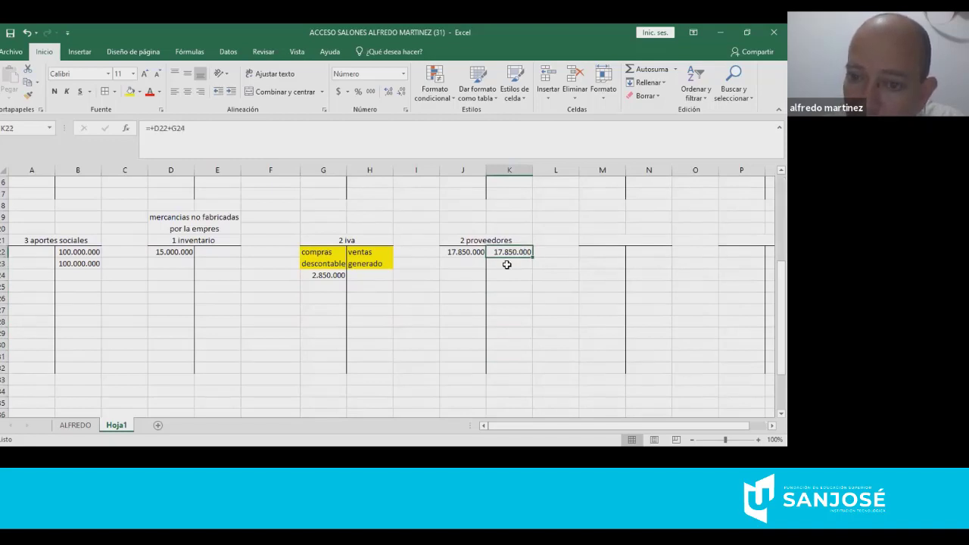
pyautogui.click(504, 263)
pyautogui.click(511, 252)
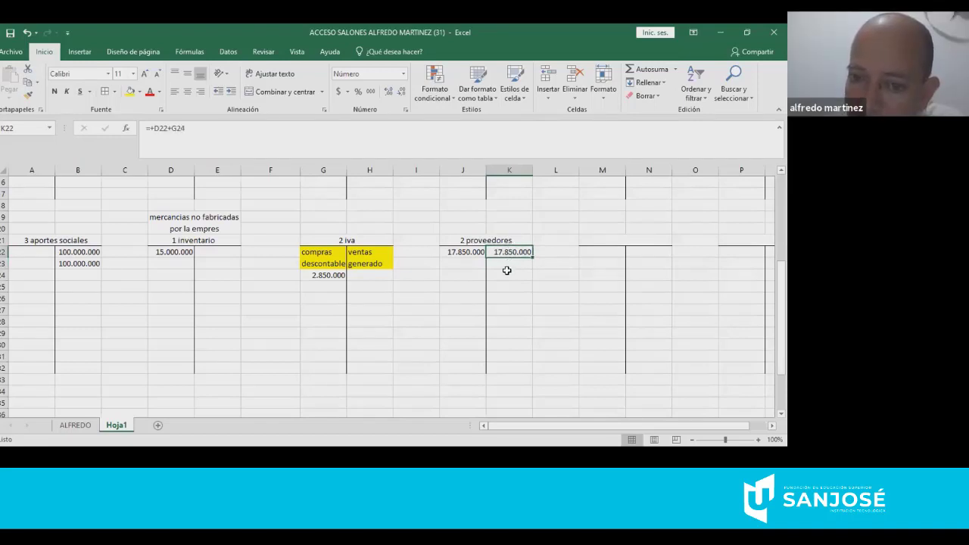
# - Check the merchandise purchase statement in row 4 against the proveedores and bancos T-accounts
pyautogui.scroll(5, 507, 270)
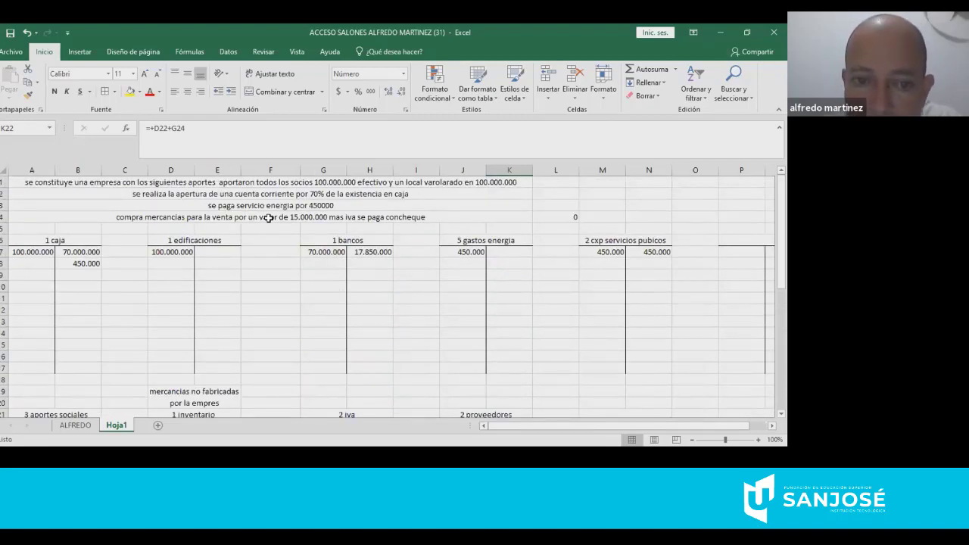
pyautogui.click(269, 218)
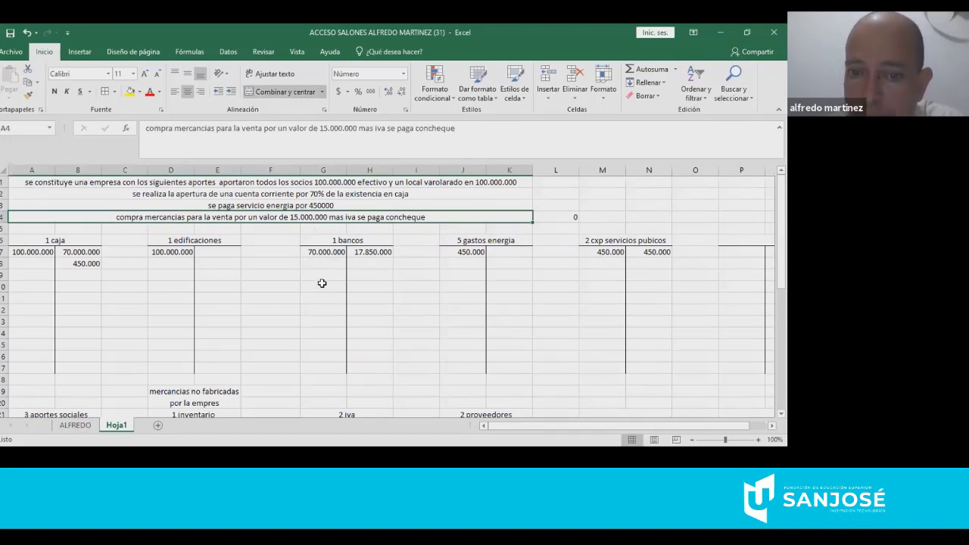
pyautogui.scroll(-3, 324, 284)
pyautogui.scroll(-1, 324, 284)
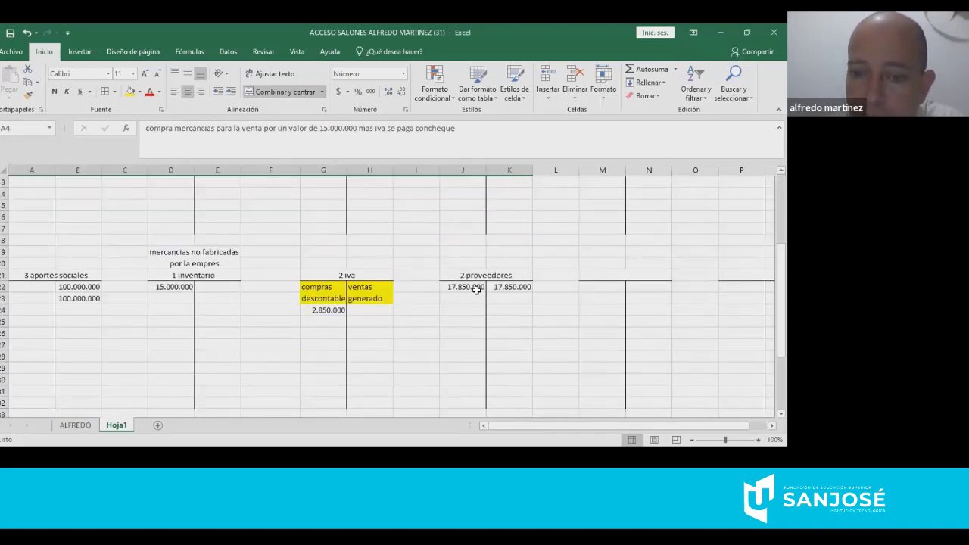
pyautogui.scroll(4, 476, 290)
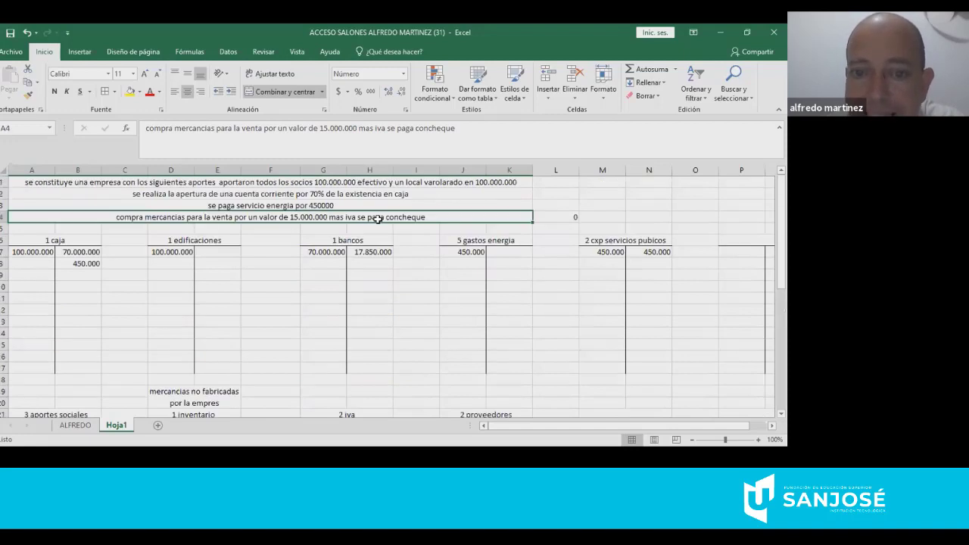
# - Examine the debit and credit entries of the proveedores T-account in J22 and K22
pyautogui.scroll(-2, 480, 244)
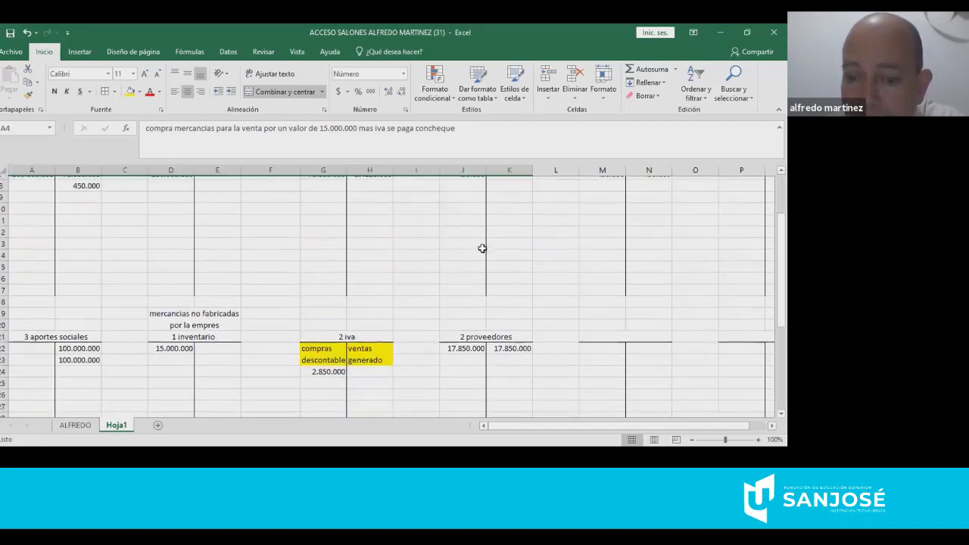
pyautogui.scroll(-2, 483, 249)
pyautogui.click(467, 286)
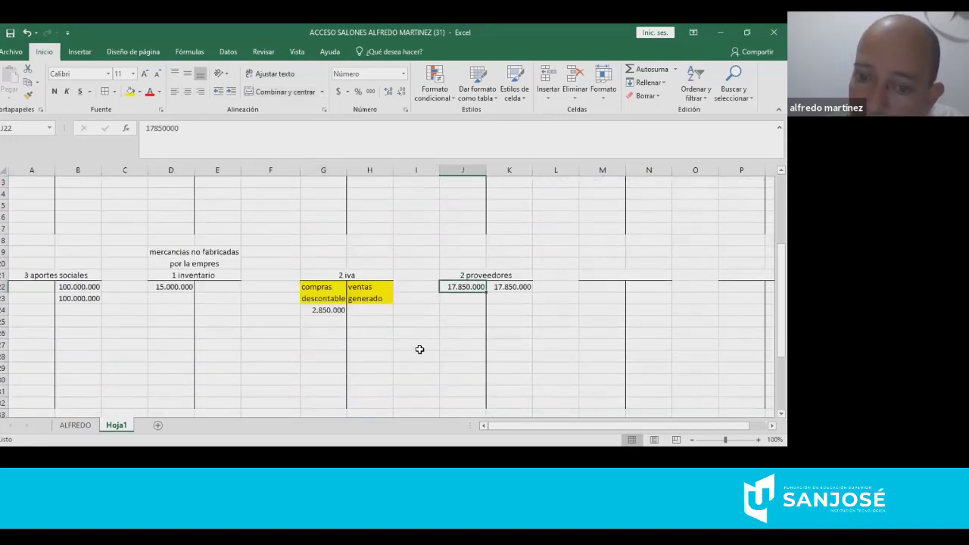
pyautogui.click(509, 284)
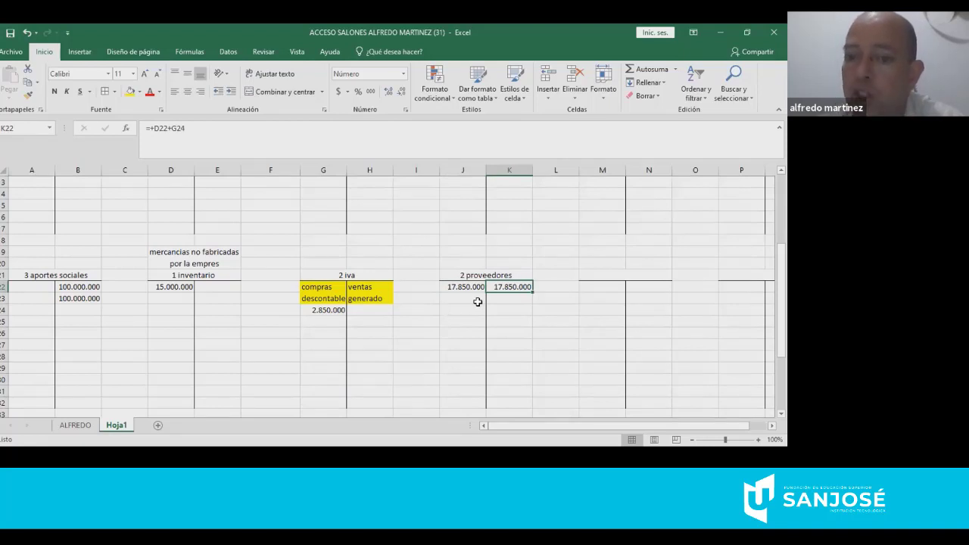
pyautogui.click(465, 285)
pyautogui.click(476, 275)
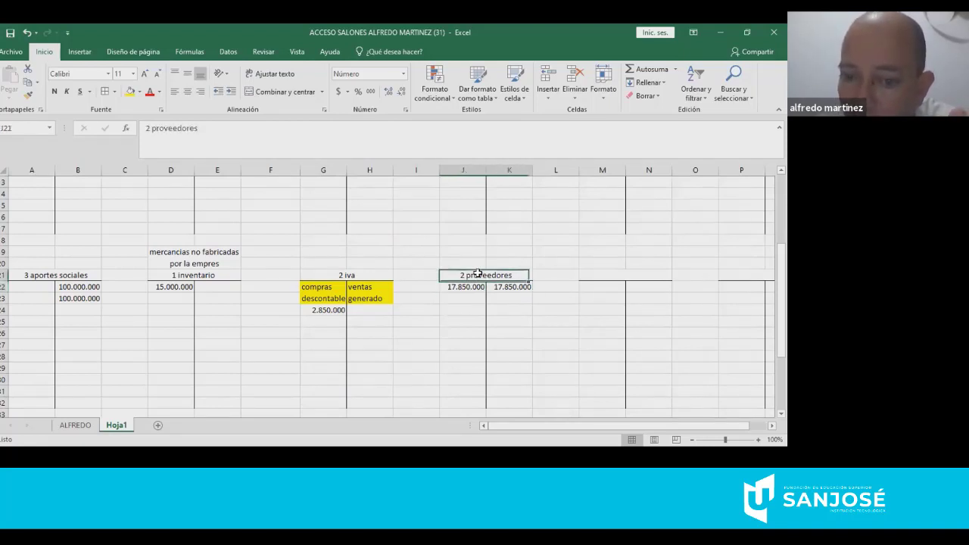
pyautogui.click(470, 288)
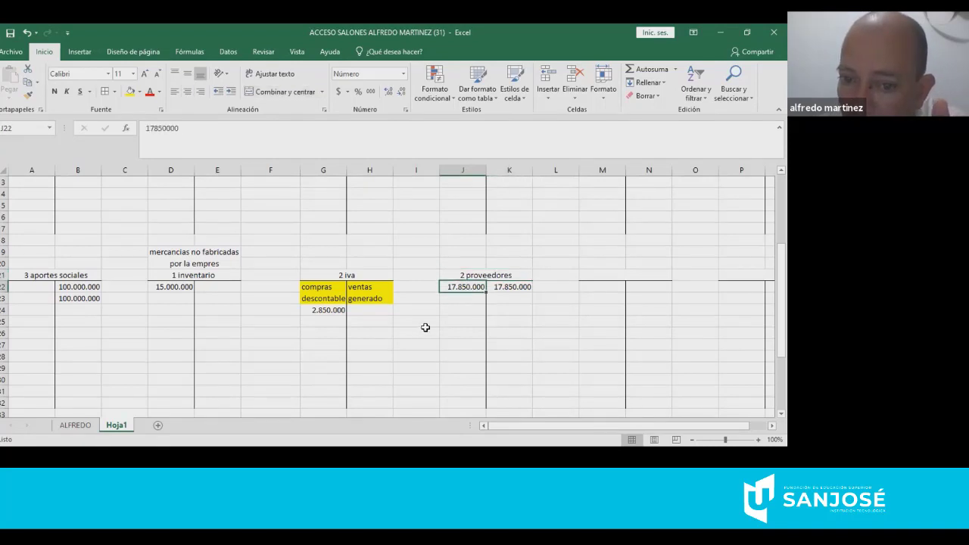
# - Compare the cheque payment statement in row 4 with the bancos credit in H7 and inspect that cell's formula reference
pyautogui.scroll(4, 447, 307)
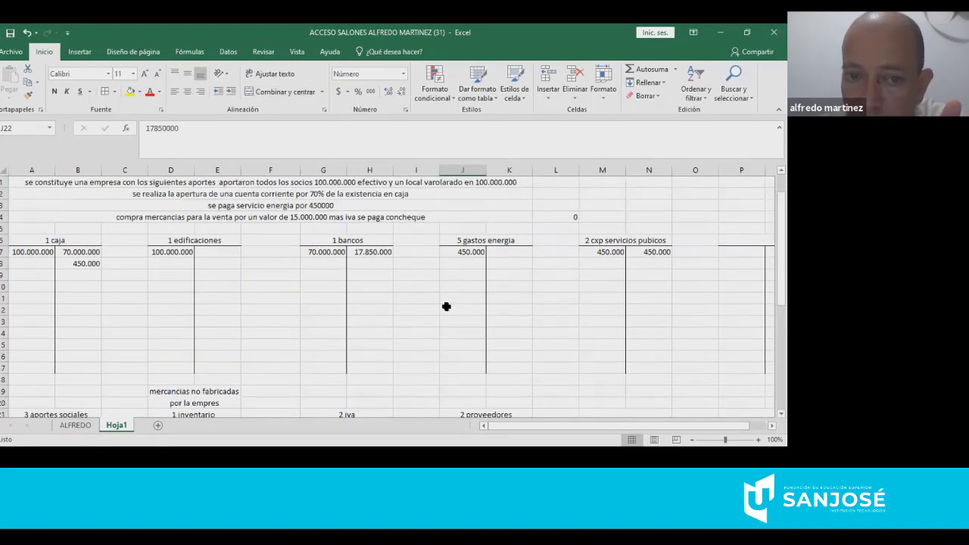
pyautogui.click(390, 218)
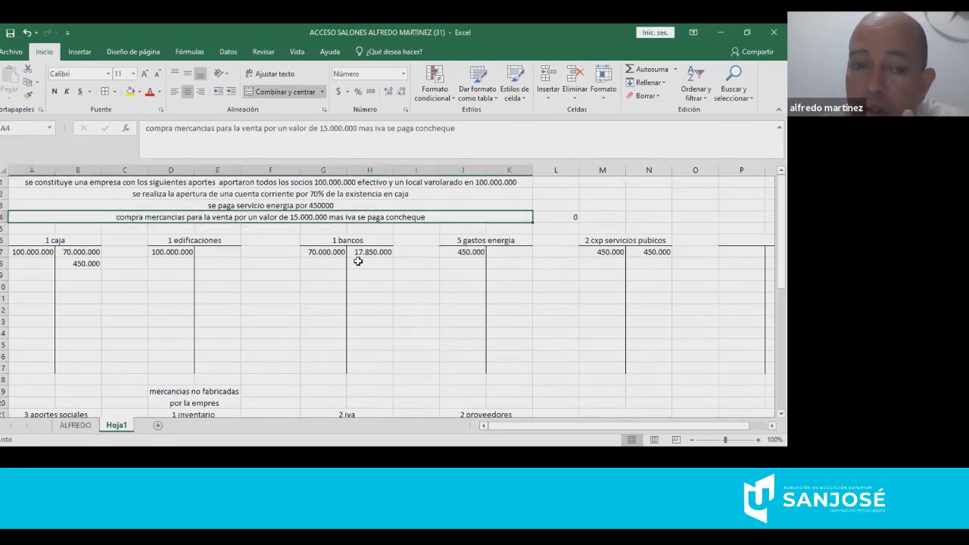
pyautogui.scroll(-1, 359, 267)
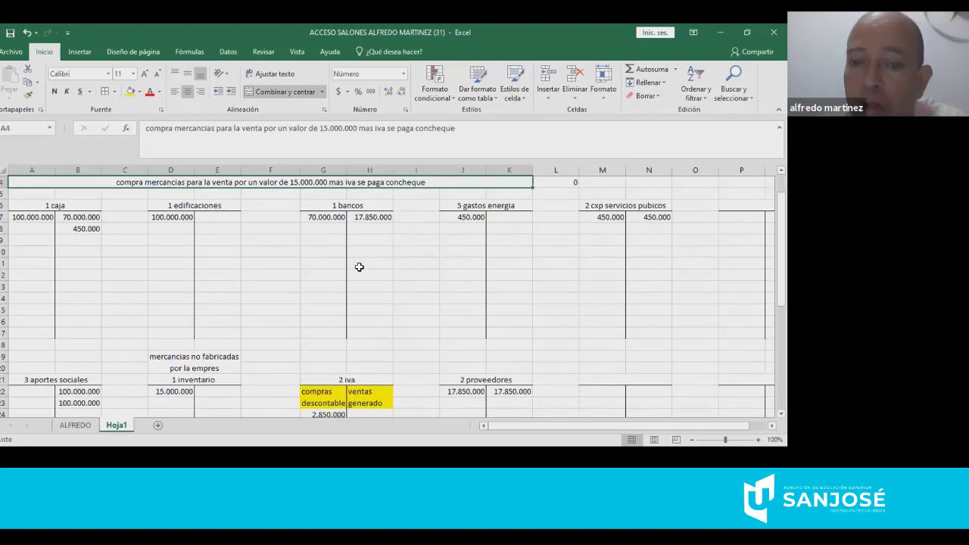
pyautogui.click(373, 218)
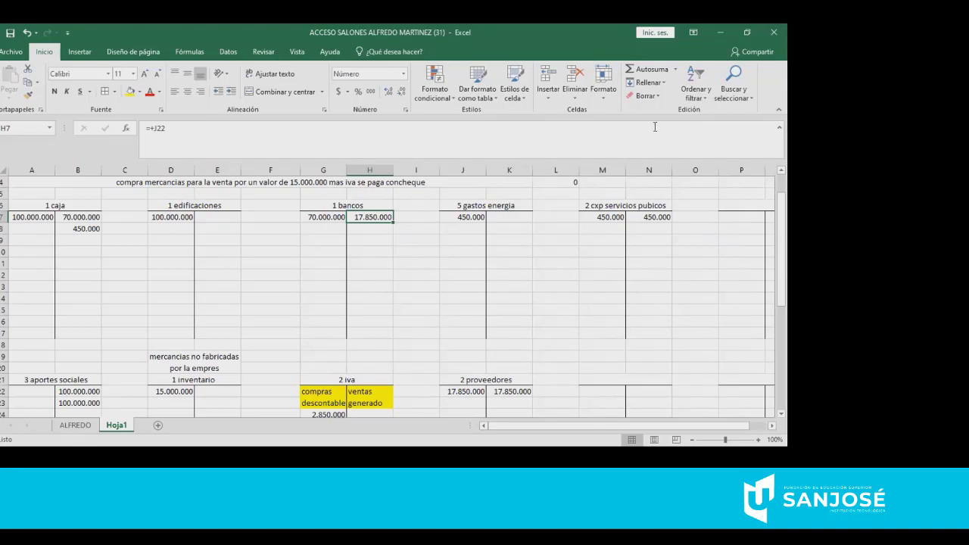
pyautogui.press('F2')
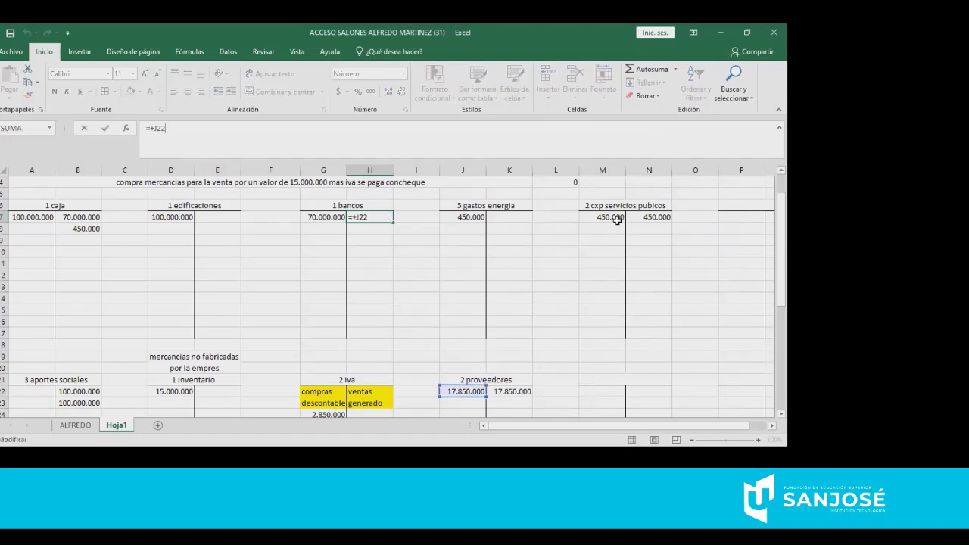
pyautogui.hotkey('ctrl', 'Return')
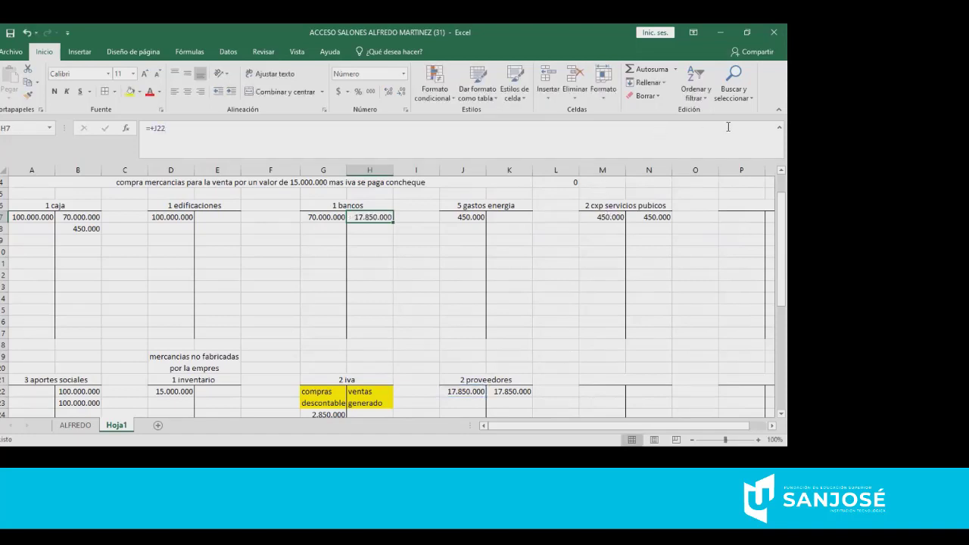